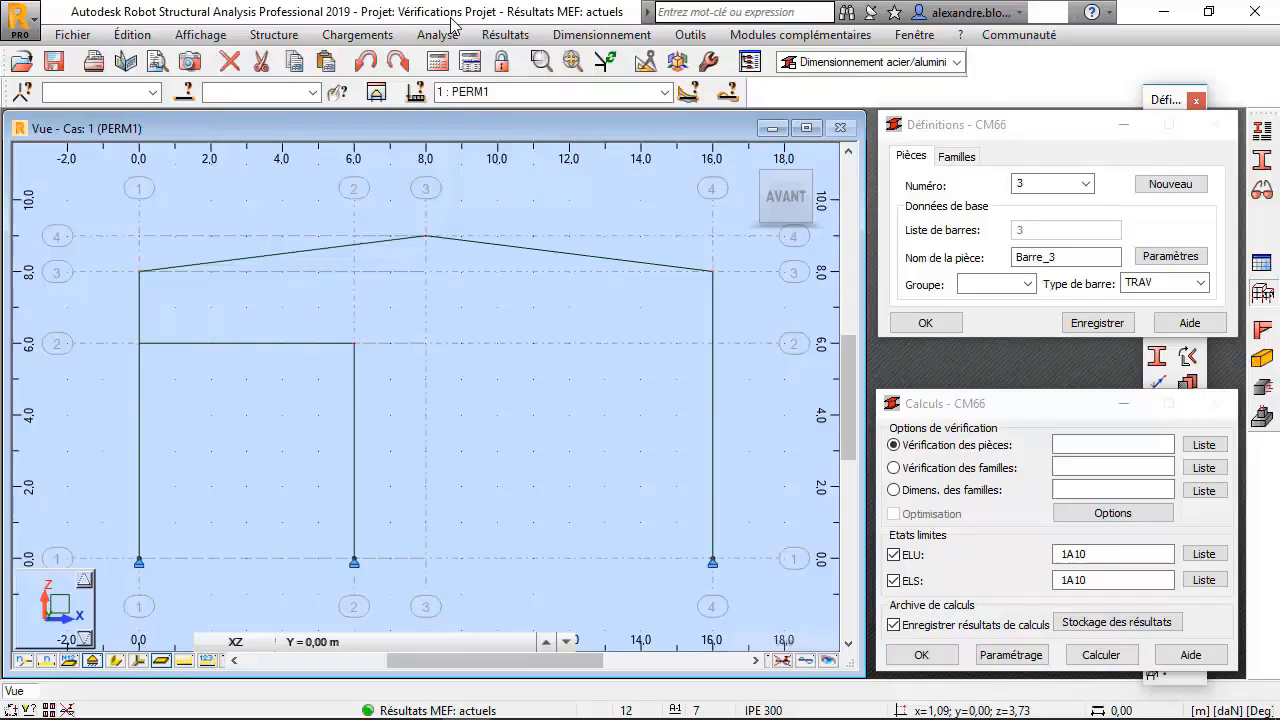
Step: Switch to the Assemblages layout and save the project under the new name Angle de portique Projet
left_click(955, 64)
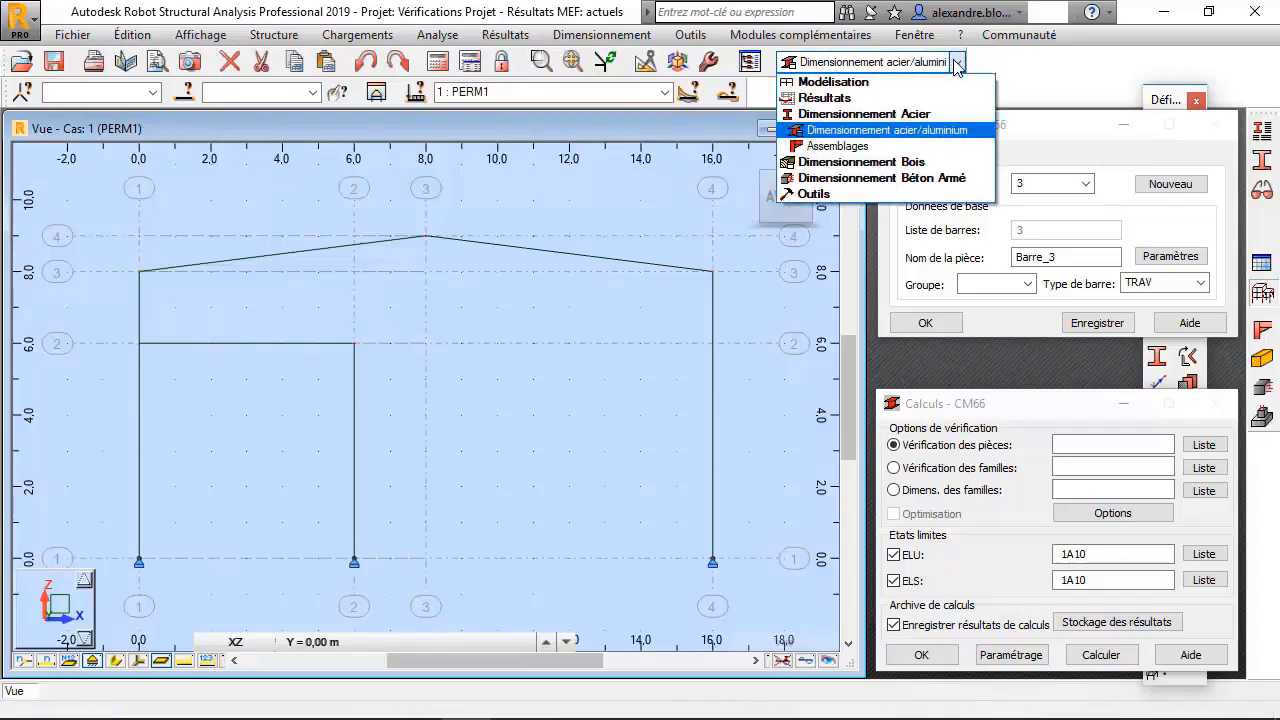
left_click(884, 152)
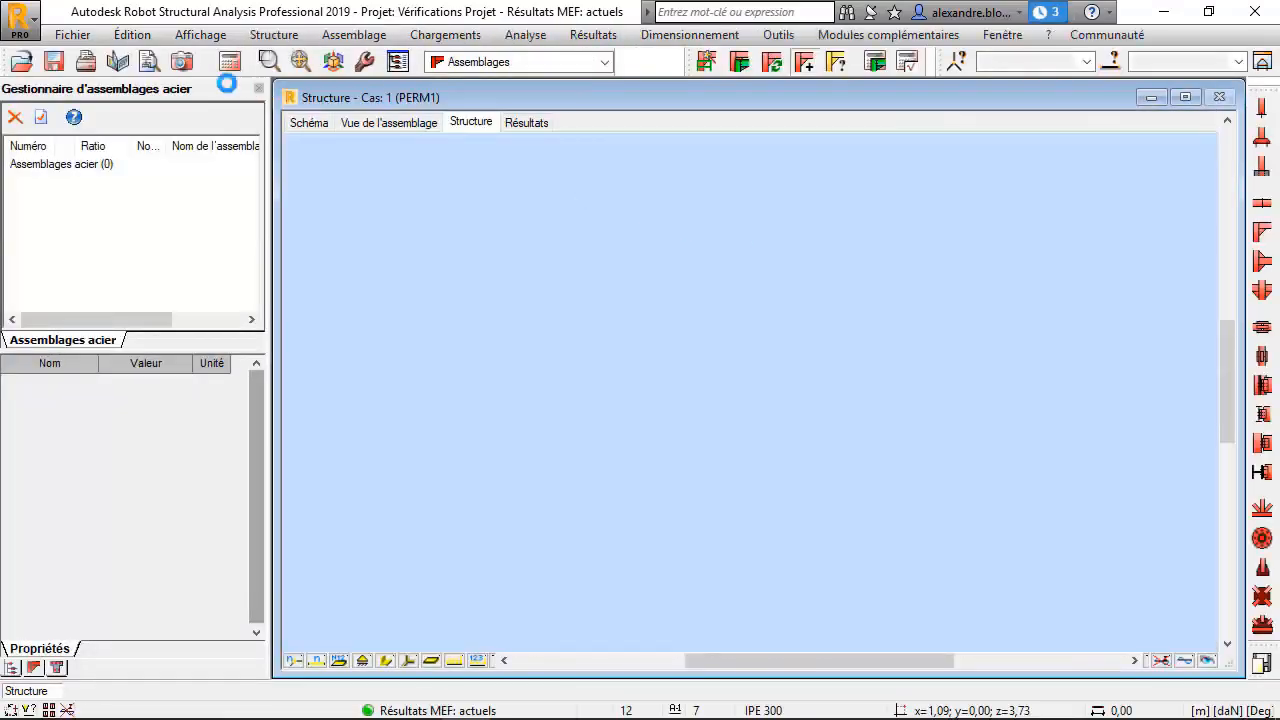
left_click(72, 34)
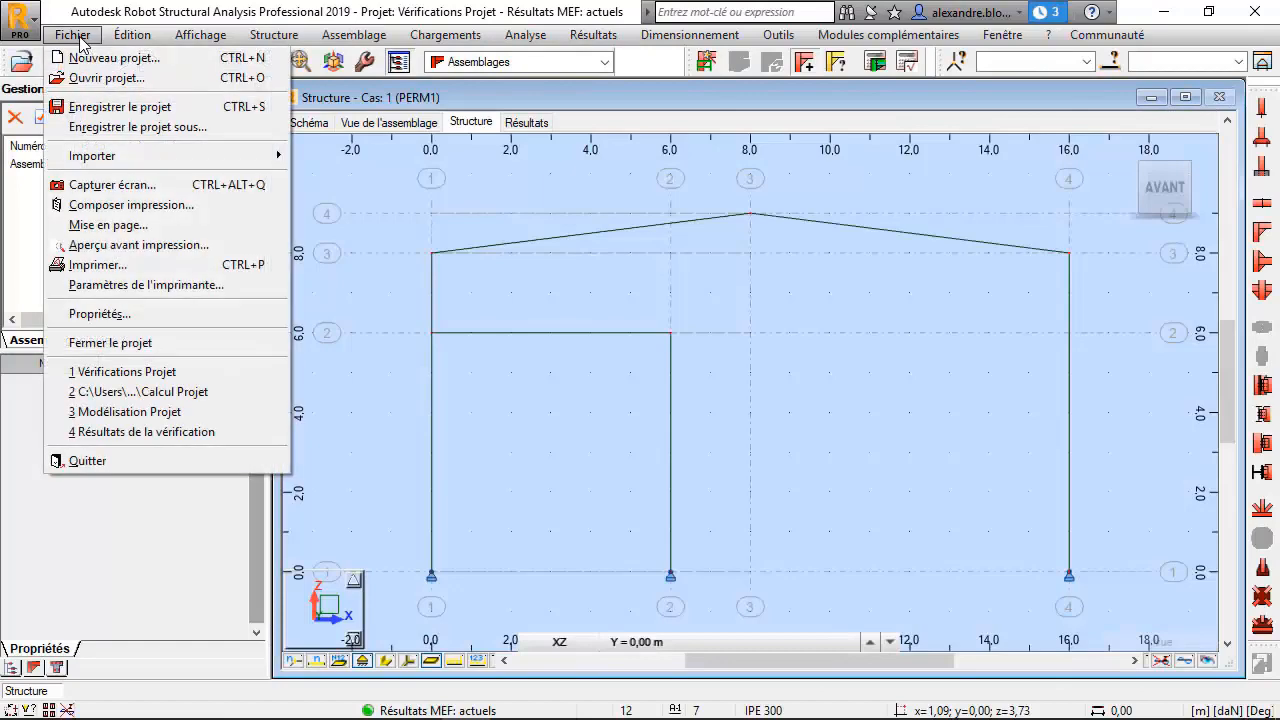
left_click(110, 127)
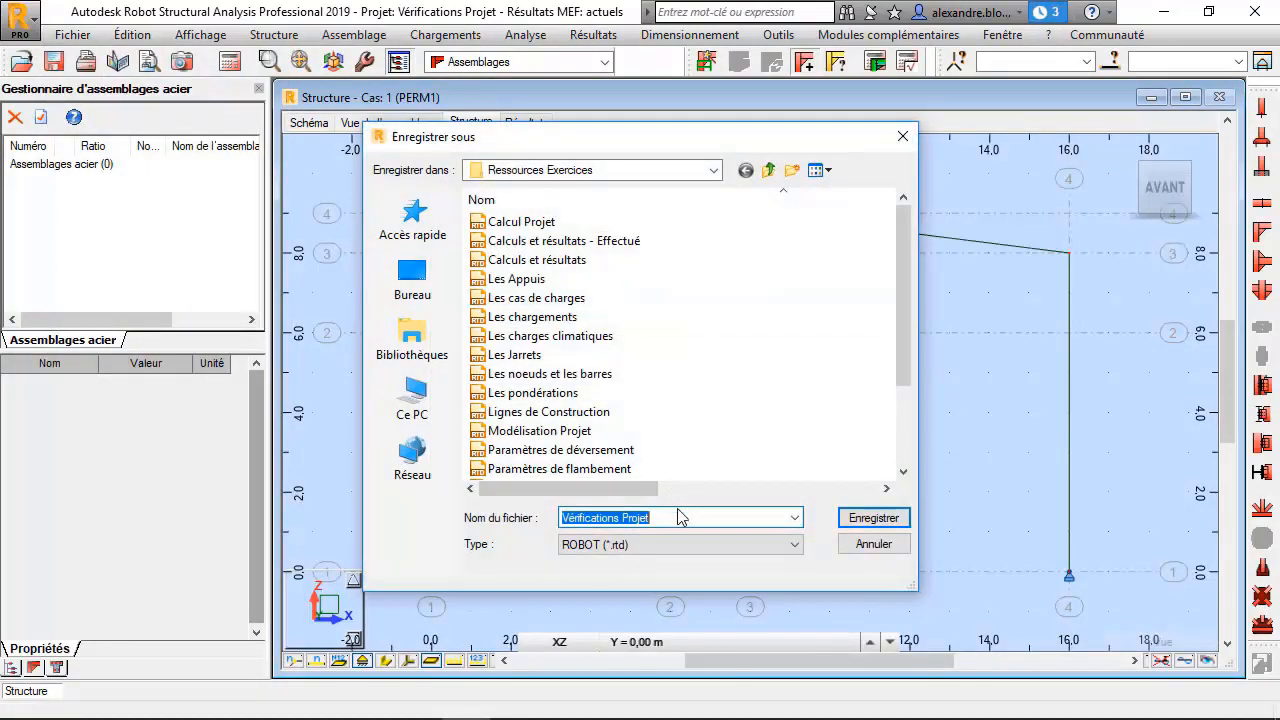
left_click_drag(672, 519, 533, 521)
key("BackSpace")
type("A")
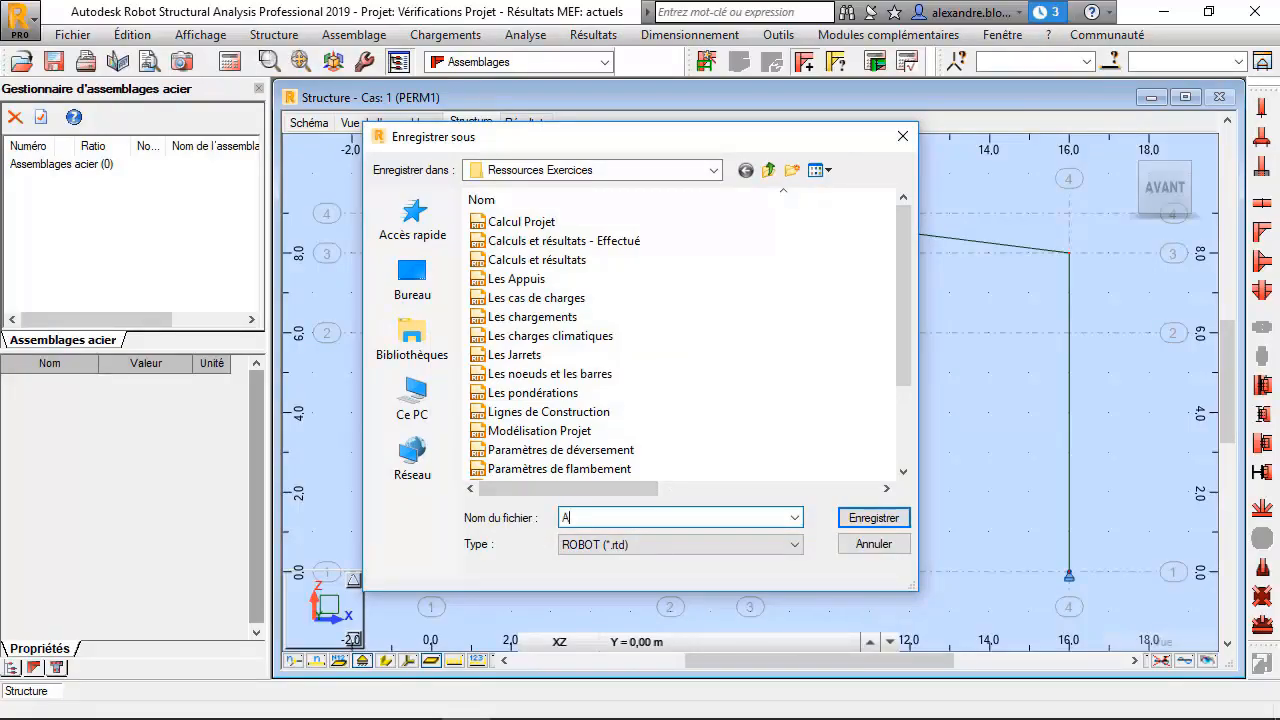
type("ngle de portique Projet")
key("Return")
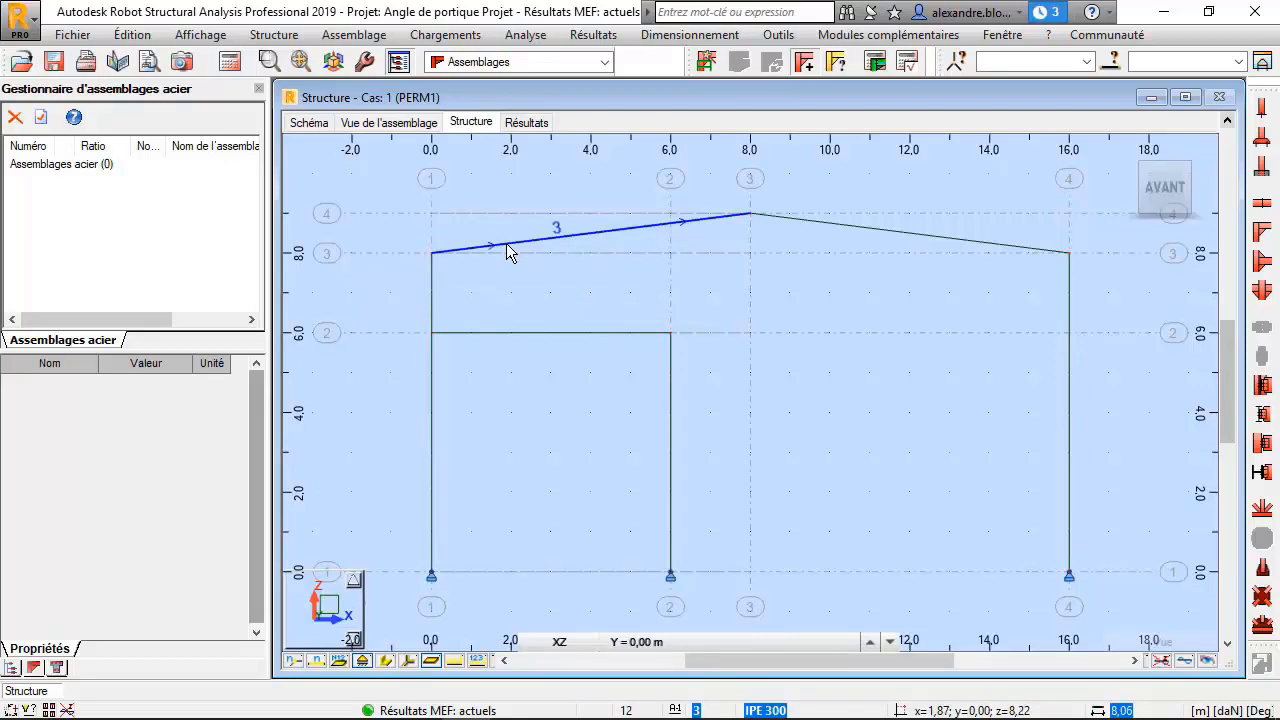
Step: Create a new steel connection from the structure between column bar 1 and rafter bar 3
left_click(431, 292)
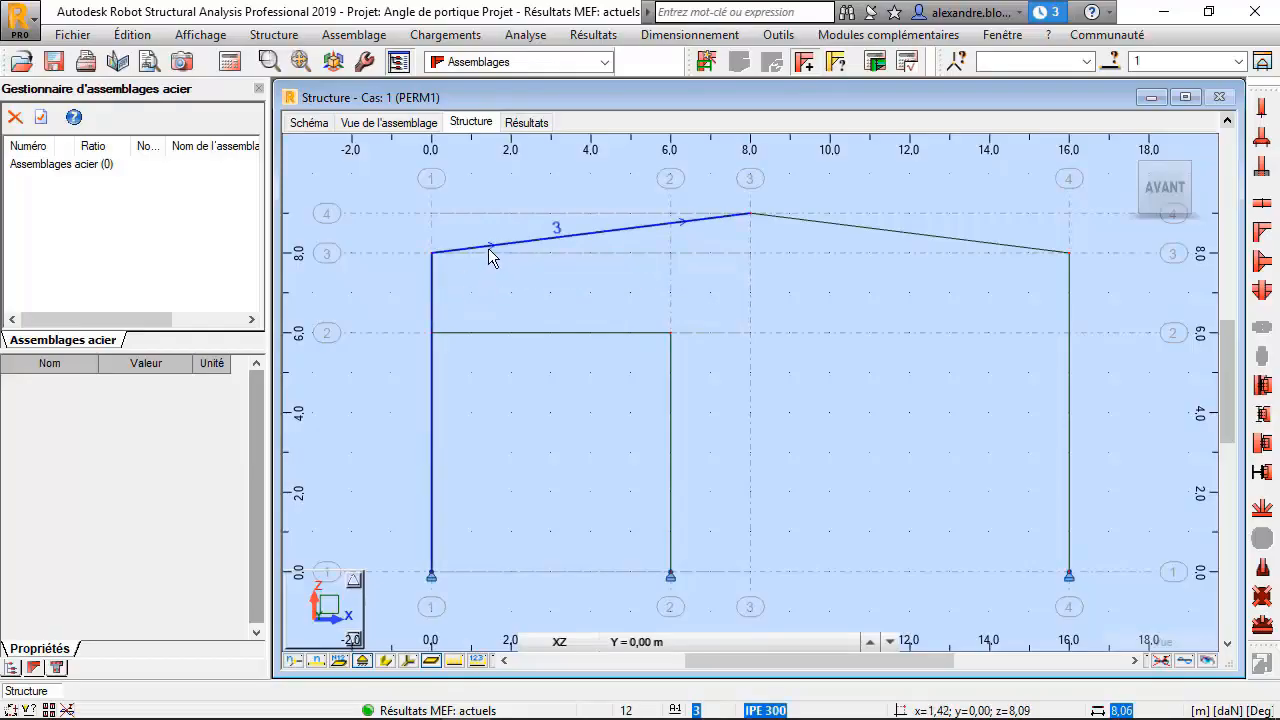
left_click(513, 245)
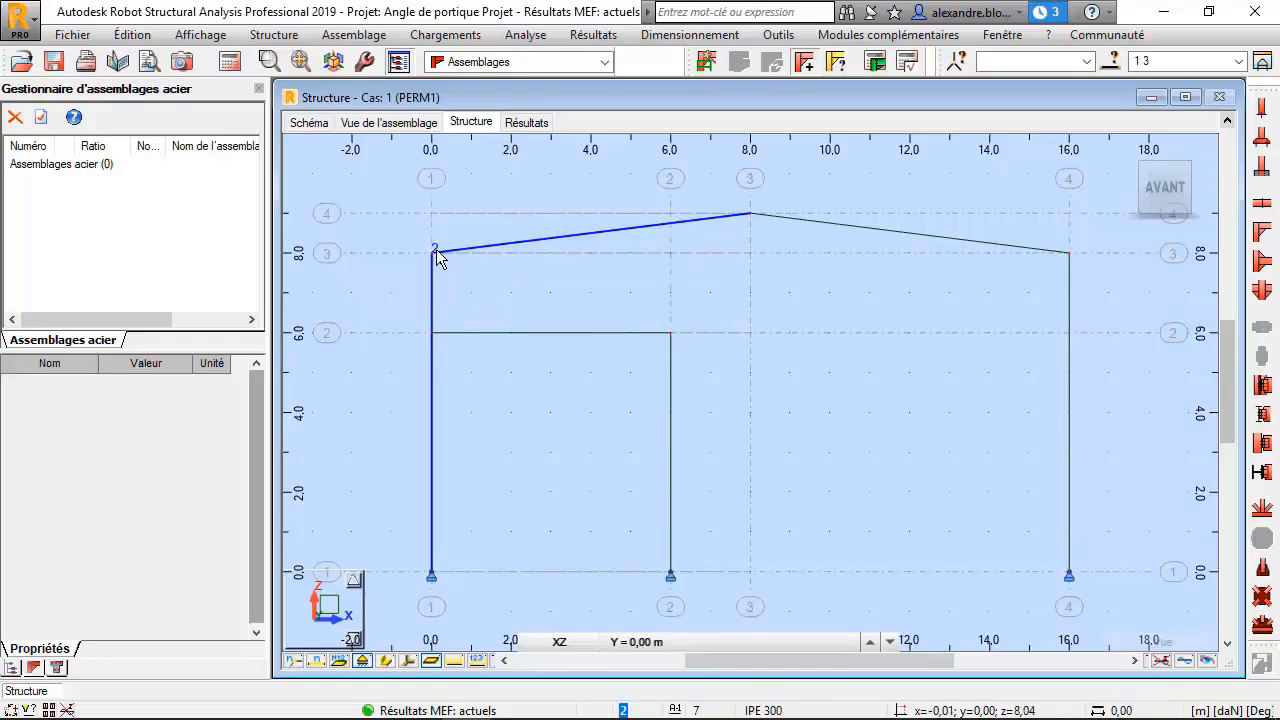
left_click(708, 64)
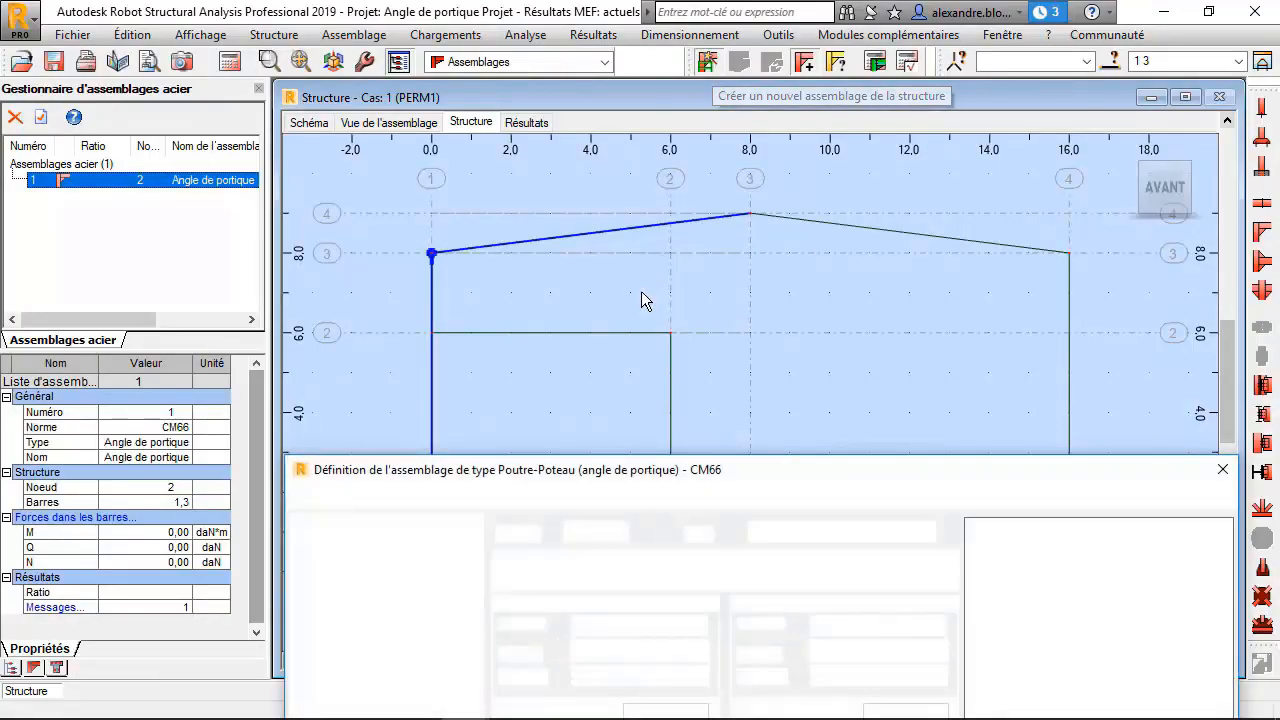
left_click_drag(795, 478, 715, 120)
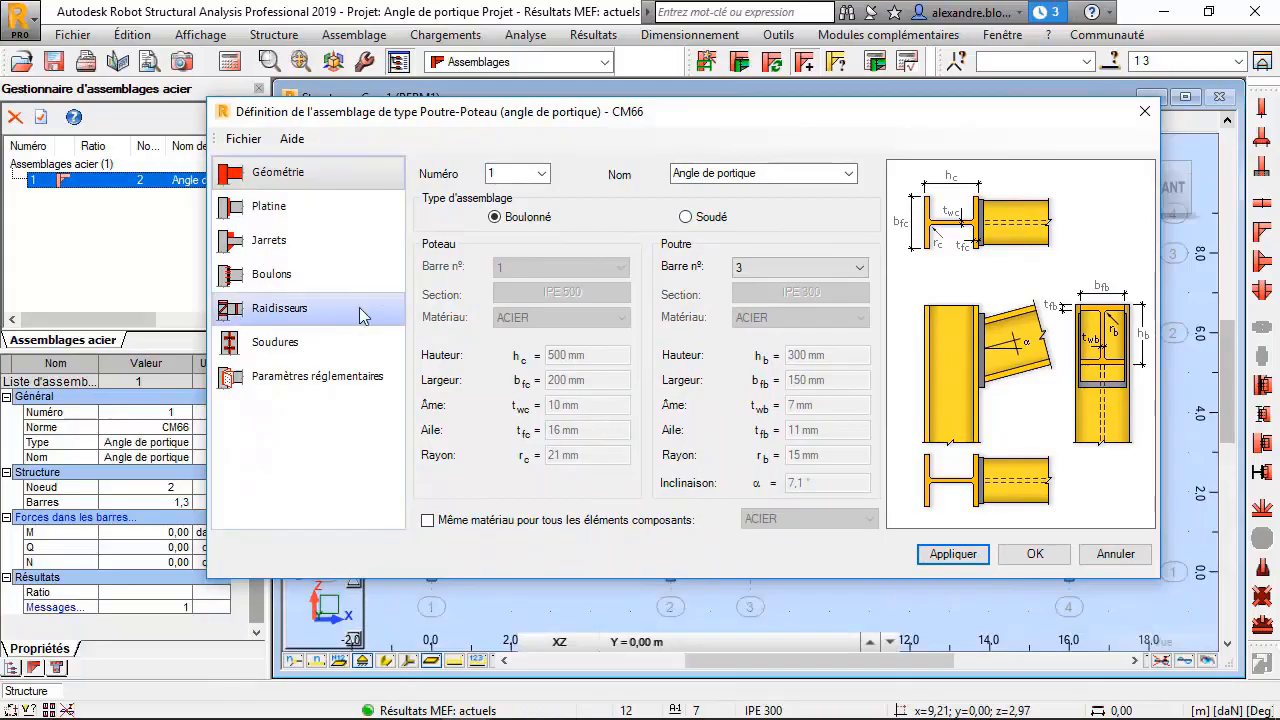
Step: Review the connection's end plate, haunch, bolt, stiffener, weld, code-parameter and geometry settings, ending on the haunch (Jarrets) settings
left_click(270, 210)
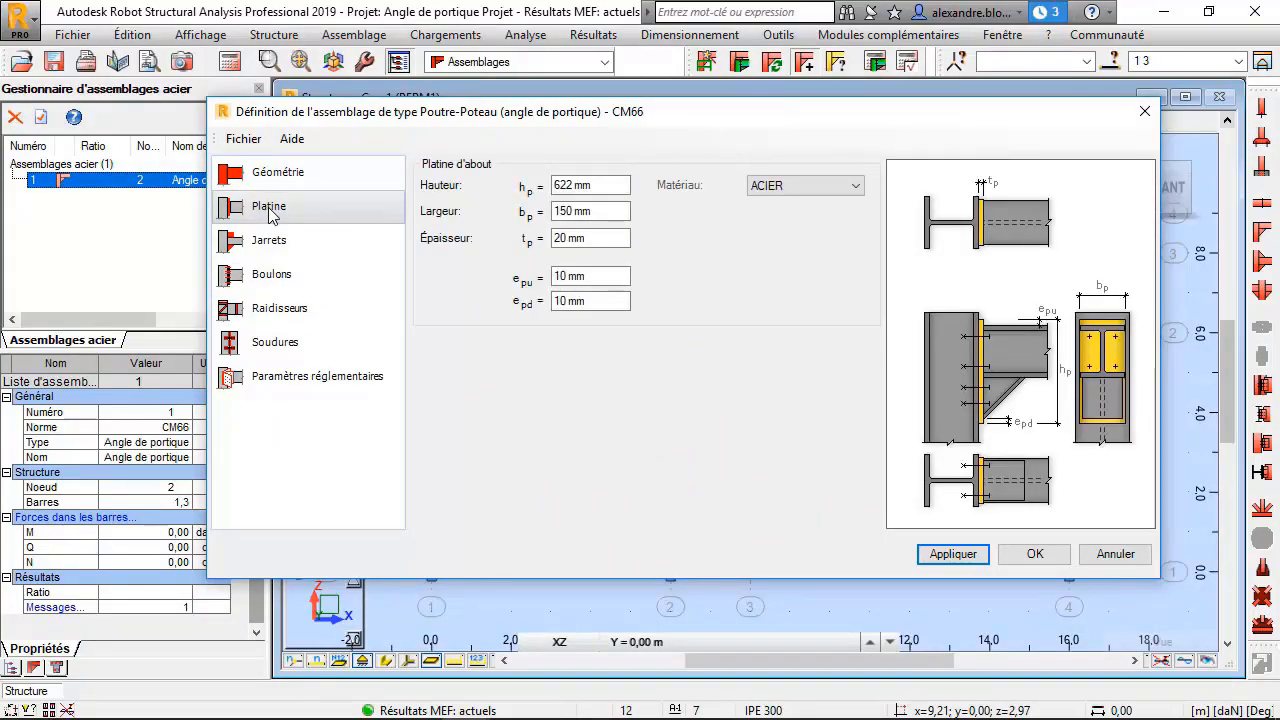
left_click(268, 238)
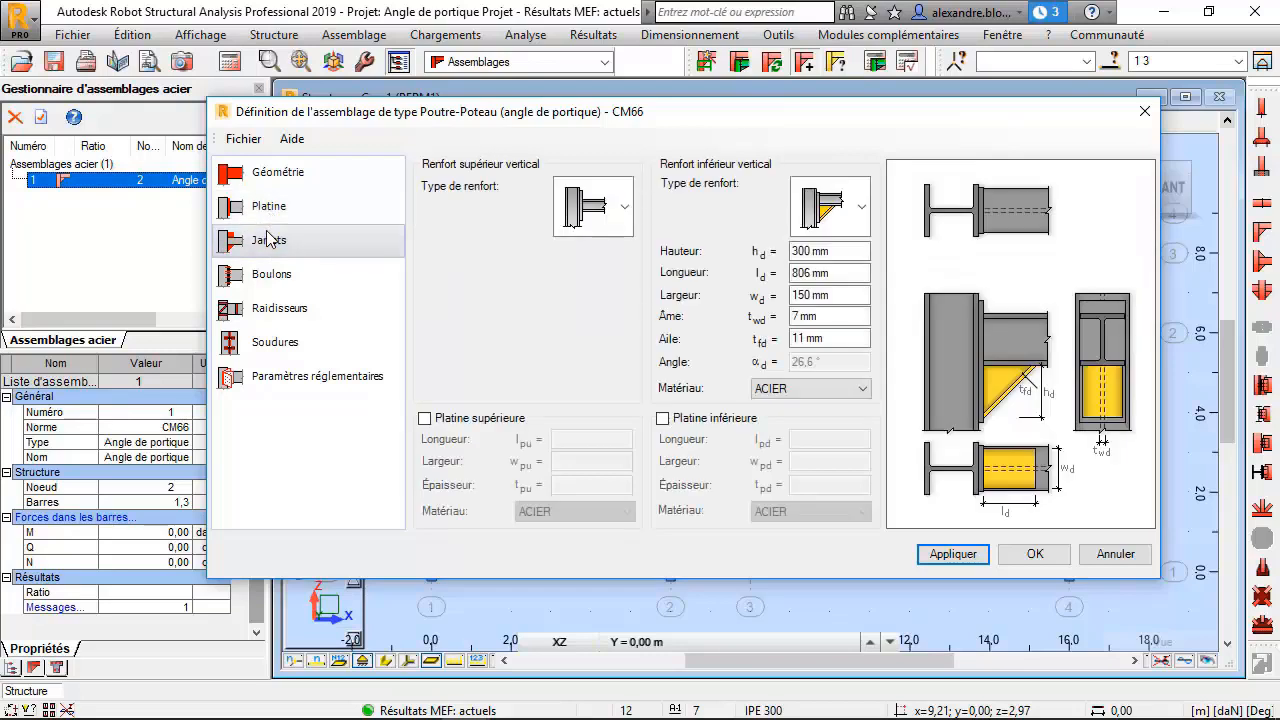
left_click(270, 279)
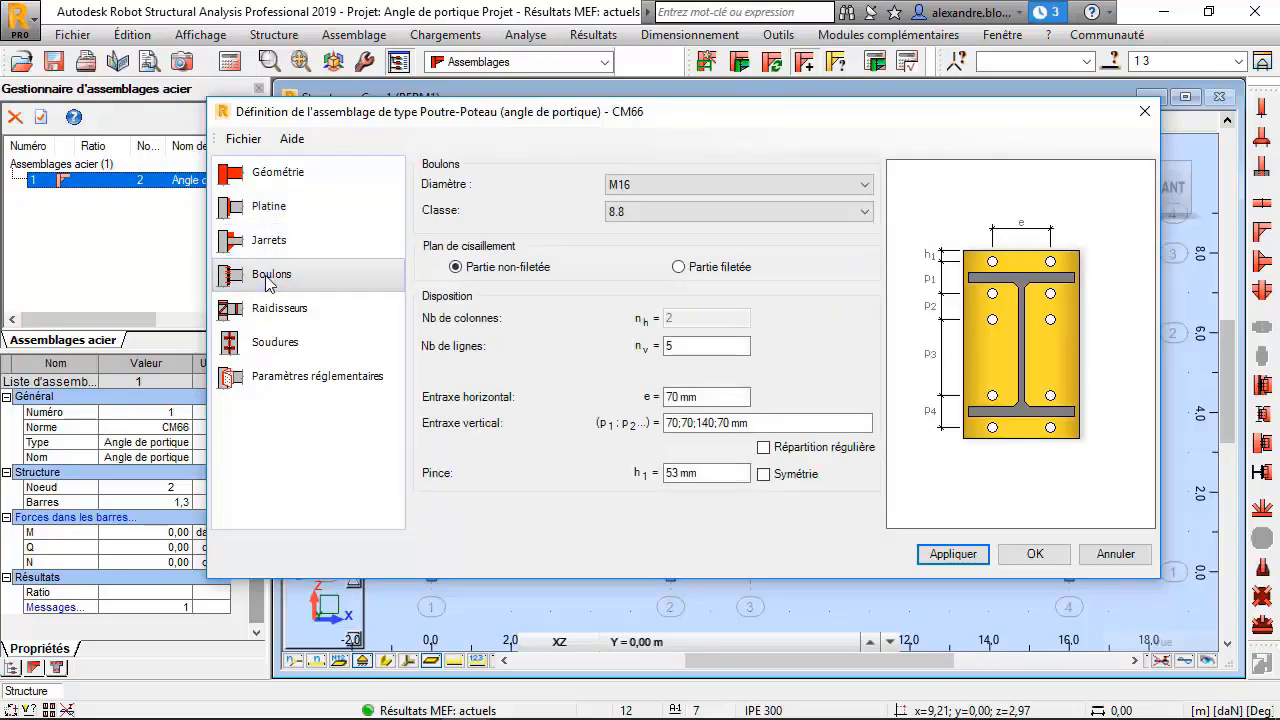
left_click(280, 312)
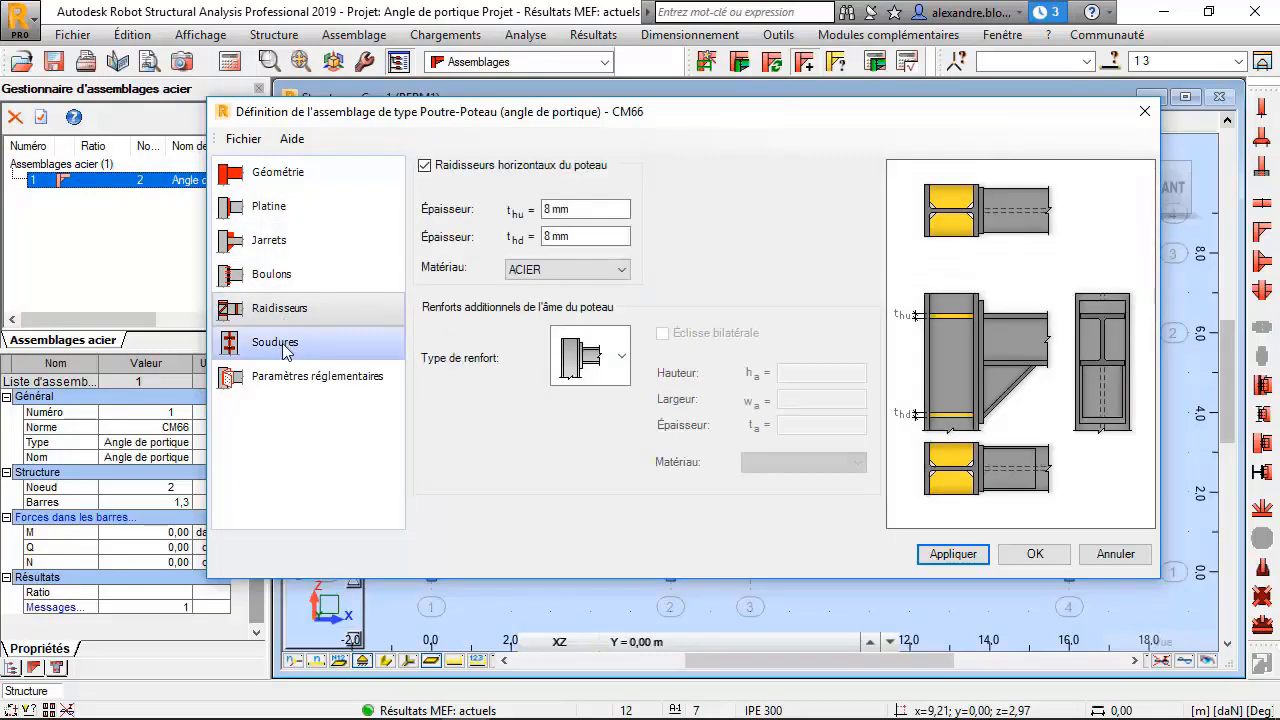
left_click(285, 345)
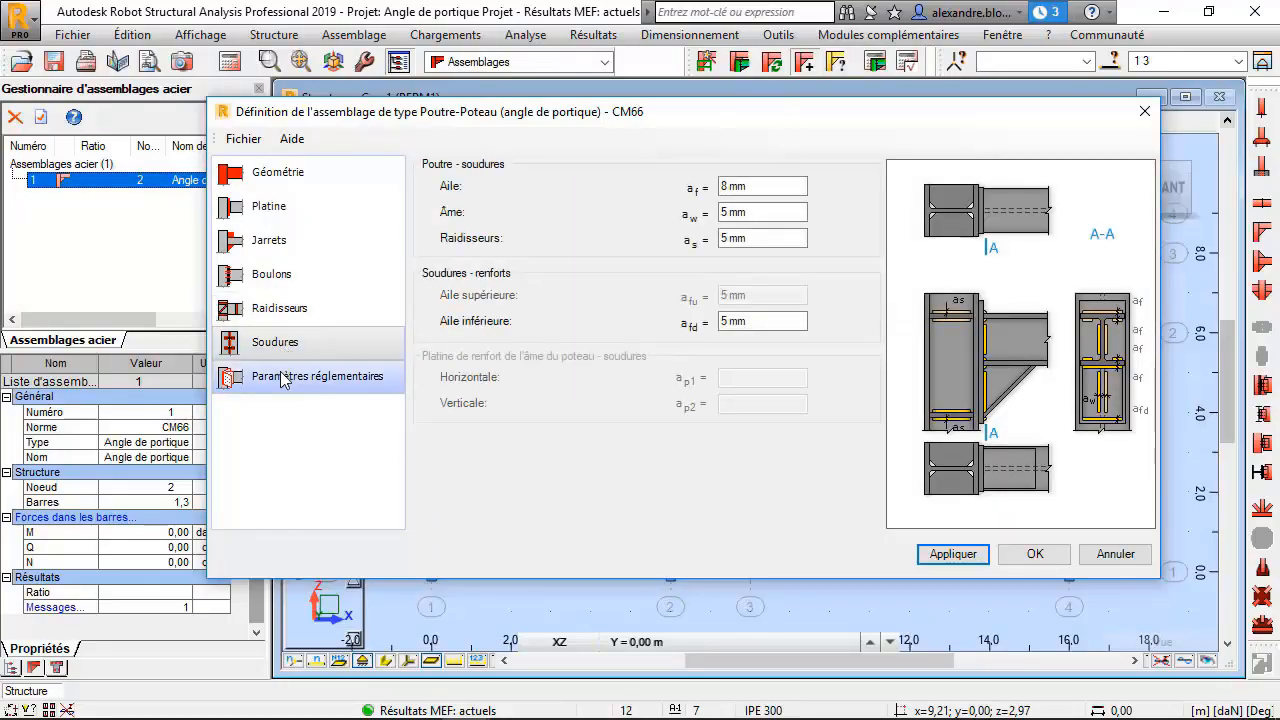
left_click(296, 388)
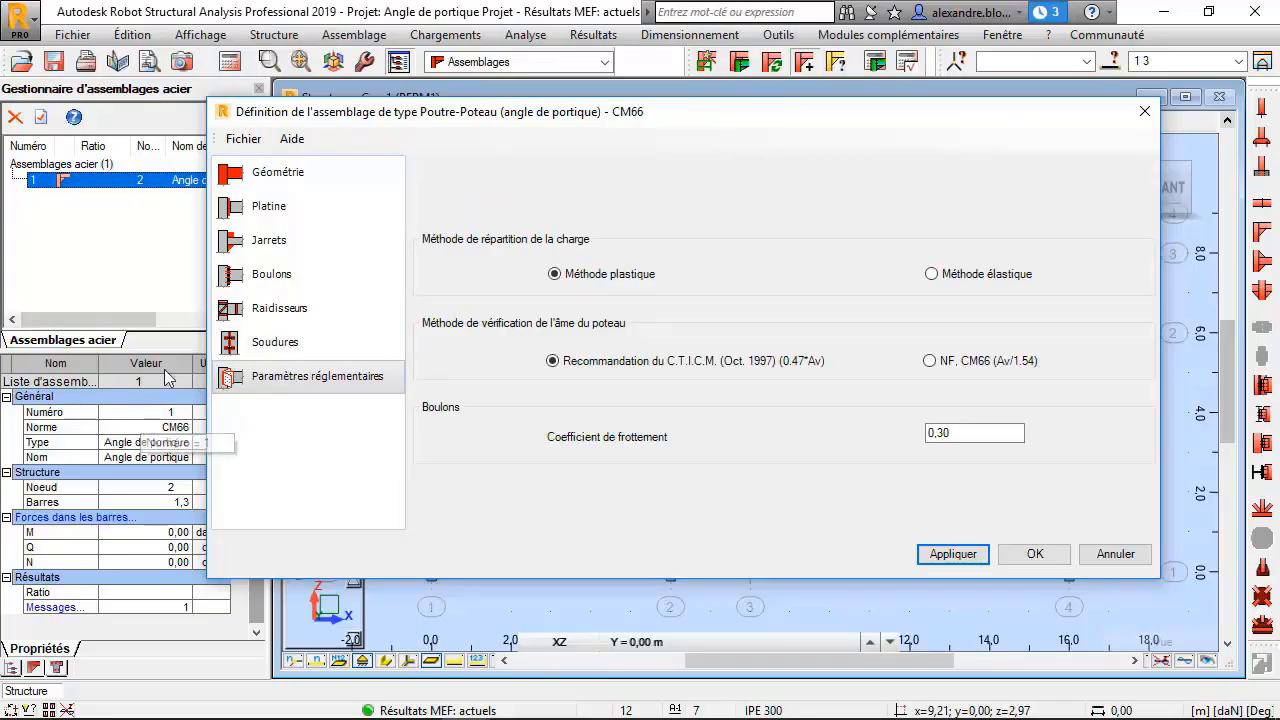
left_click(266, 174)
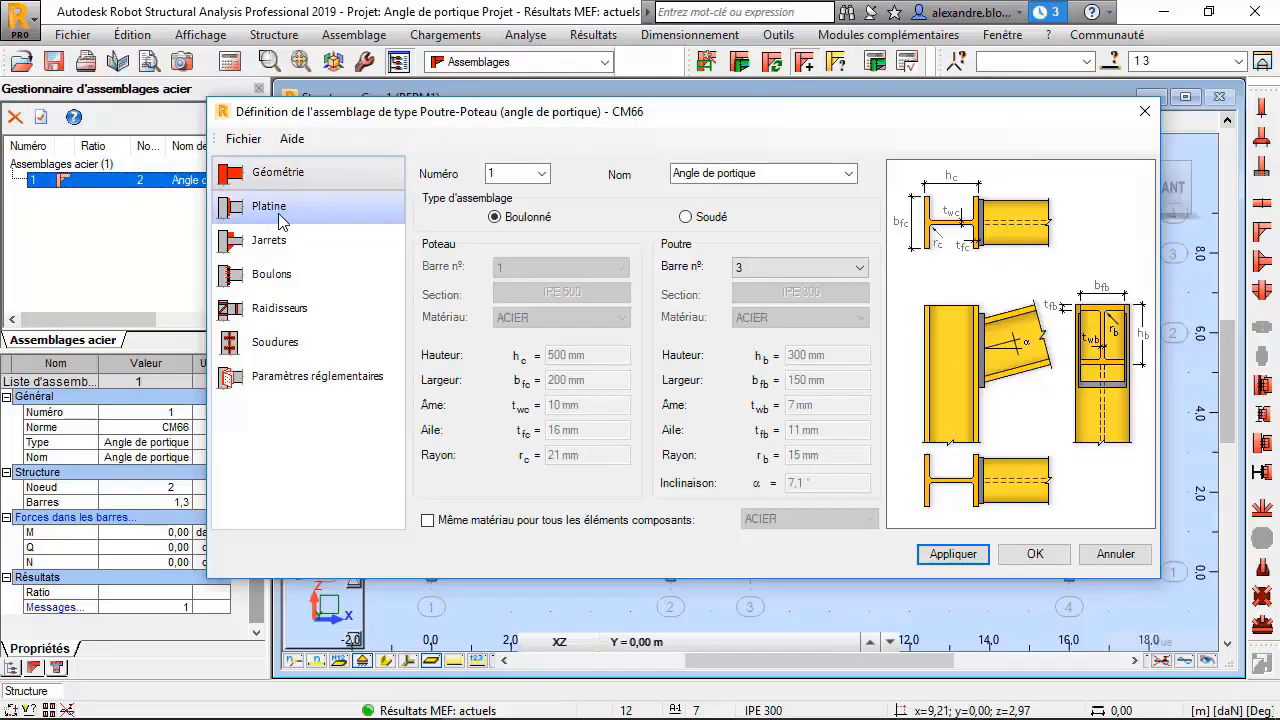
left_click(289, 240)
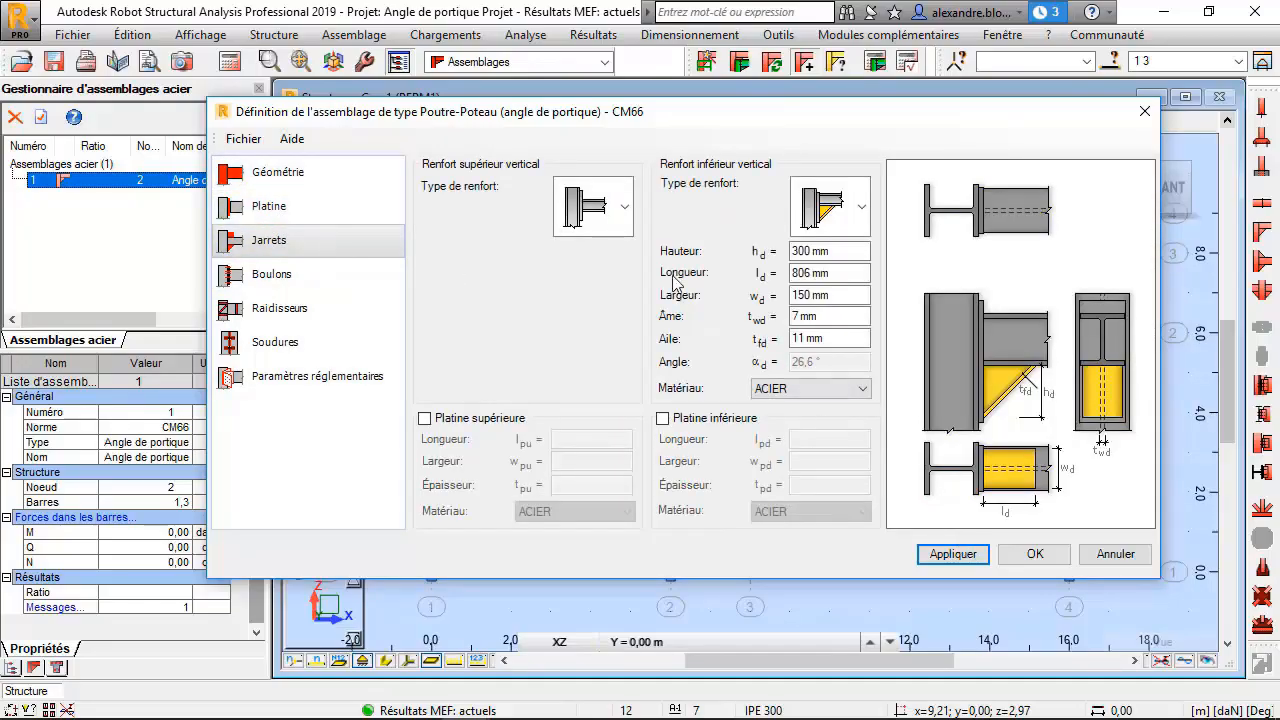
Step: Try the flanged and web-plate-only types for the upper vertical haunch, and return it to no reinforcement
left_click(625, 208)
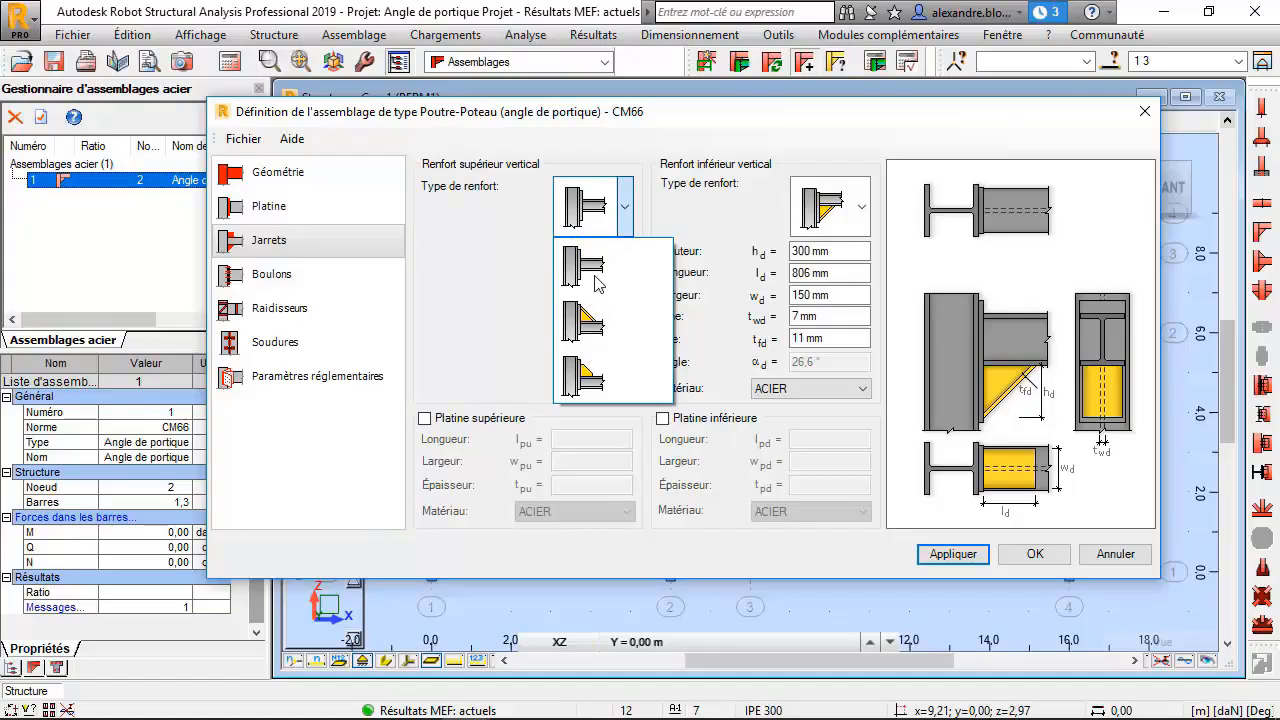
left_click(598, 280)
left_click(625, 208)
left_click(600, 325)
left_click(623, 212)
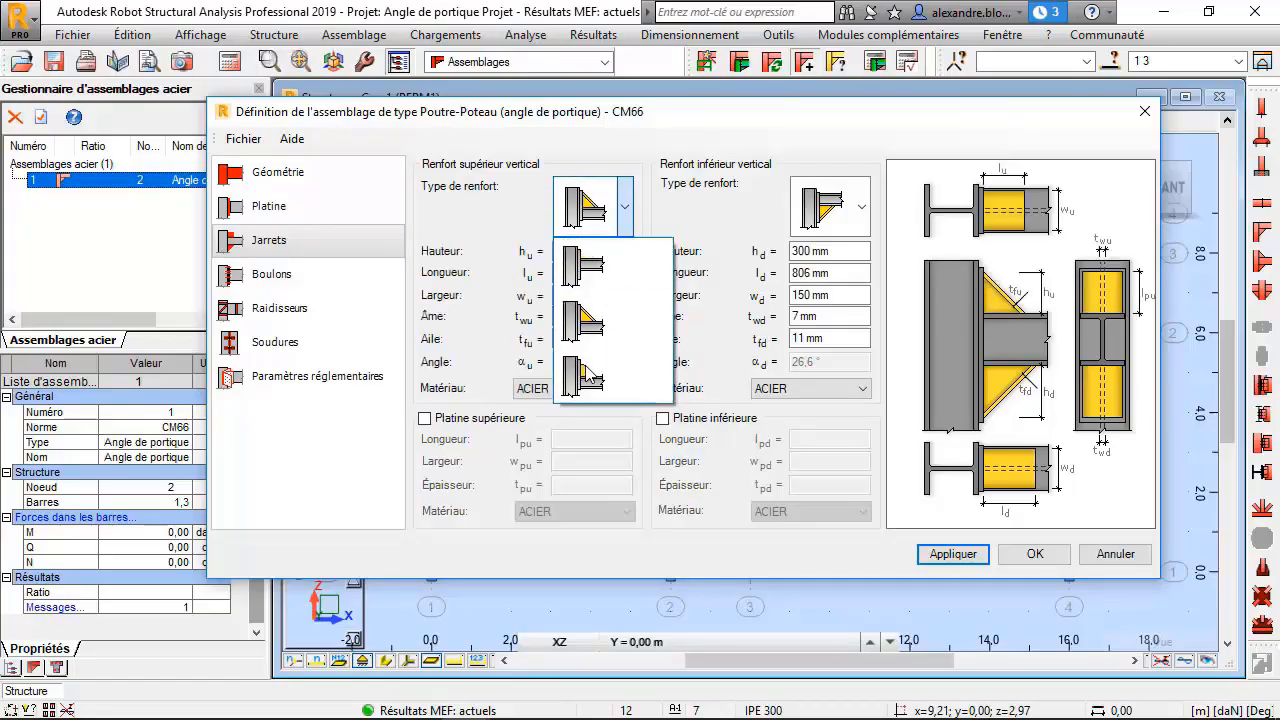
left_click(587, 364)
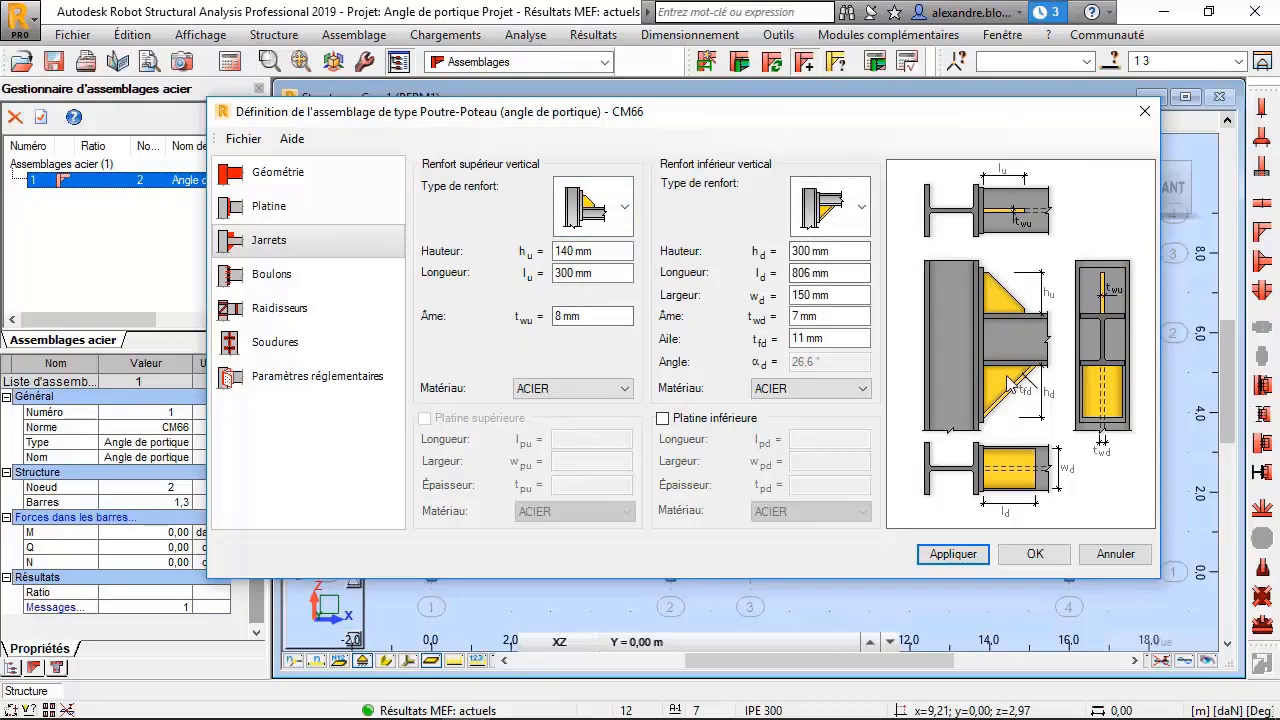
left_click(628, 208)
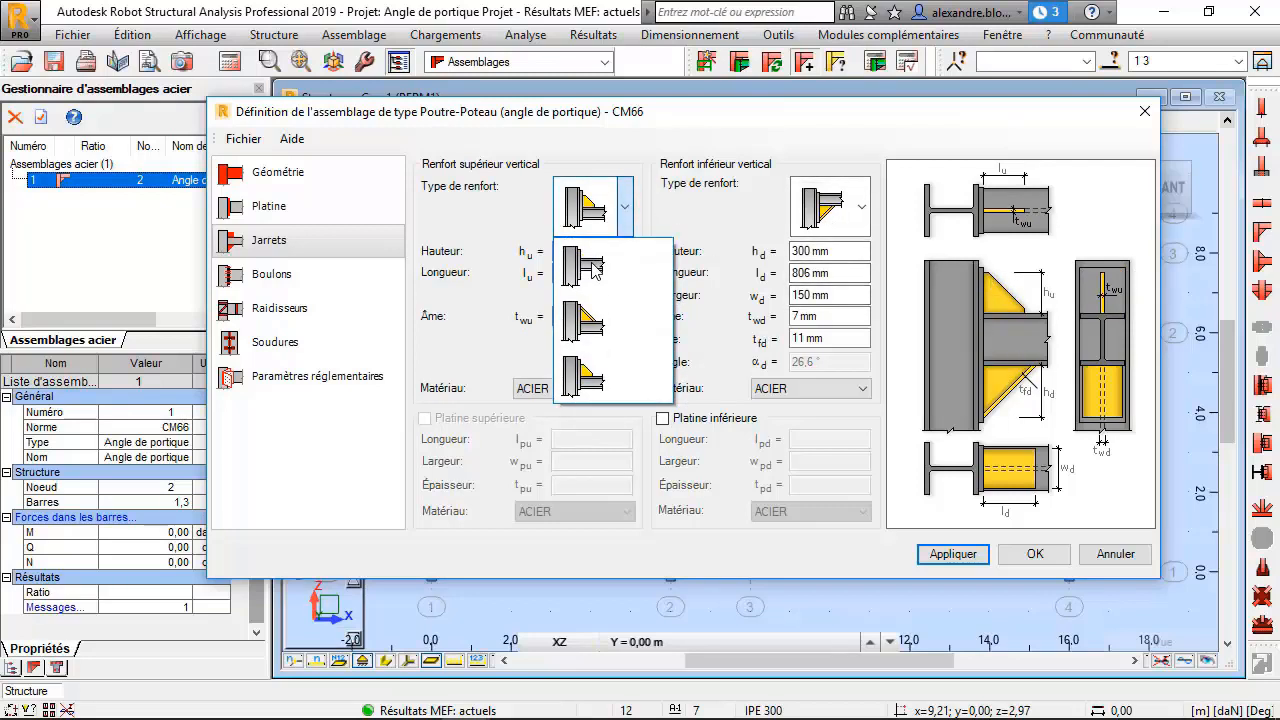
left_click(600, 251)
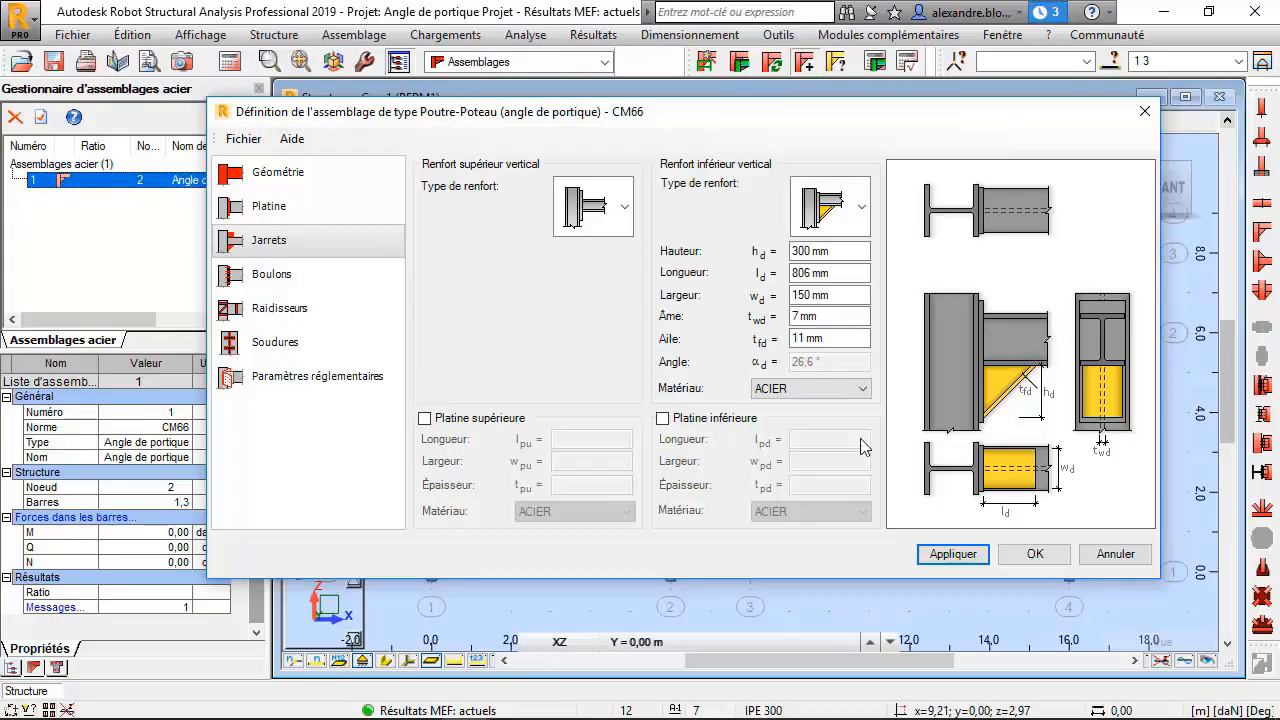
Step: Set the lower haunch material to S 355 M, apply it and close the connection definition
left_click(836, 392)
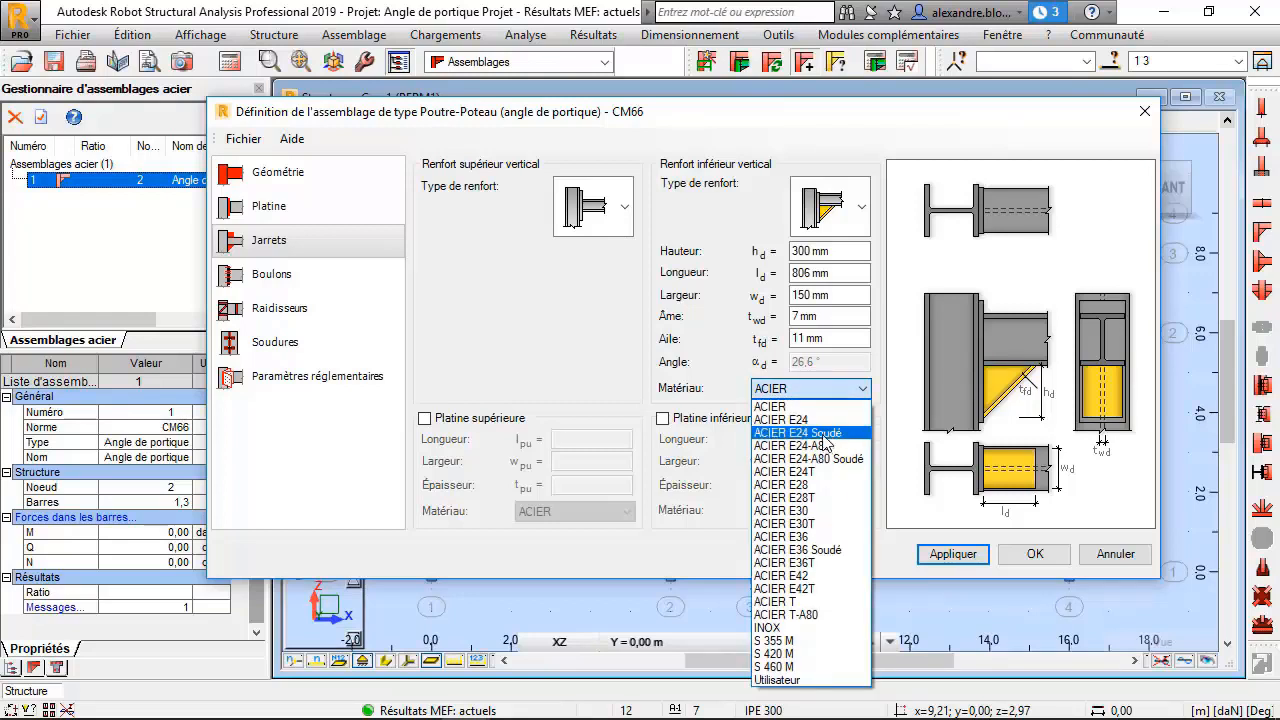
left_click(800, 644)
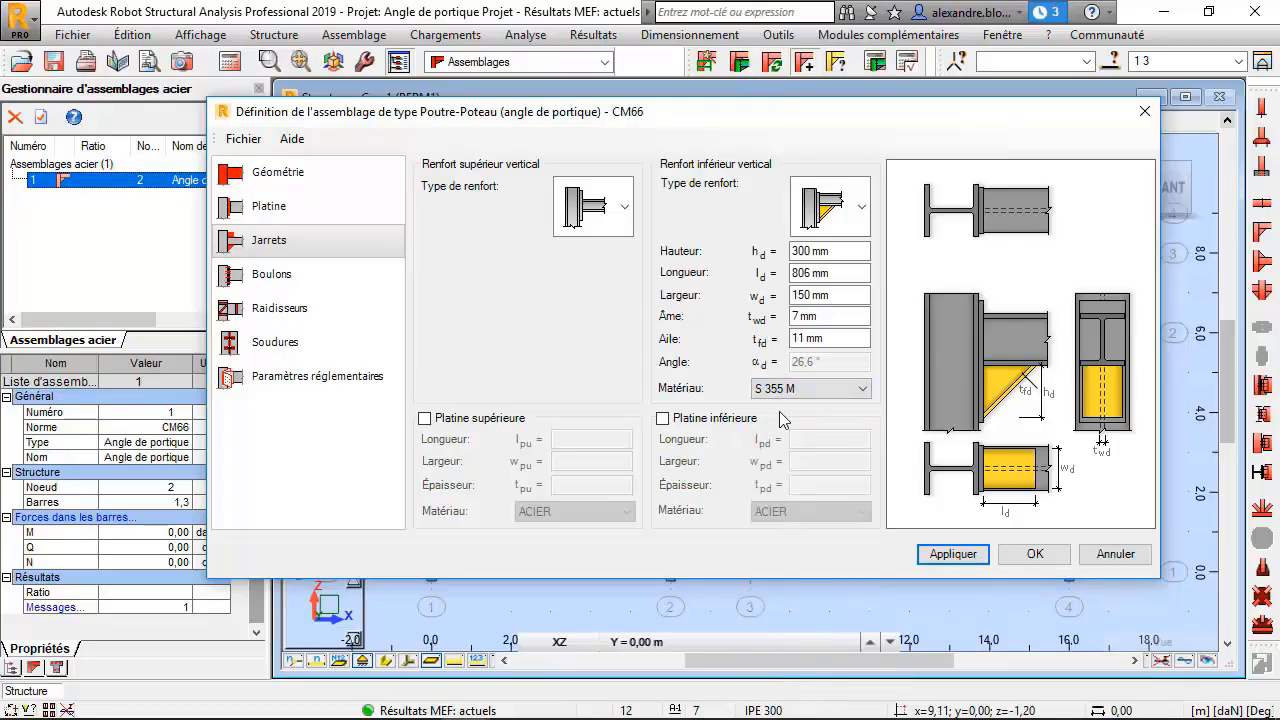
left_click(960, 556)
left_click(1034, 556)
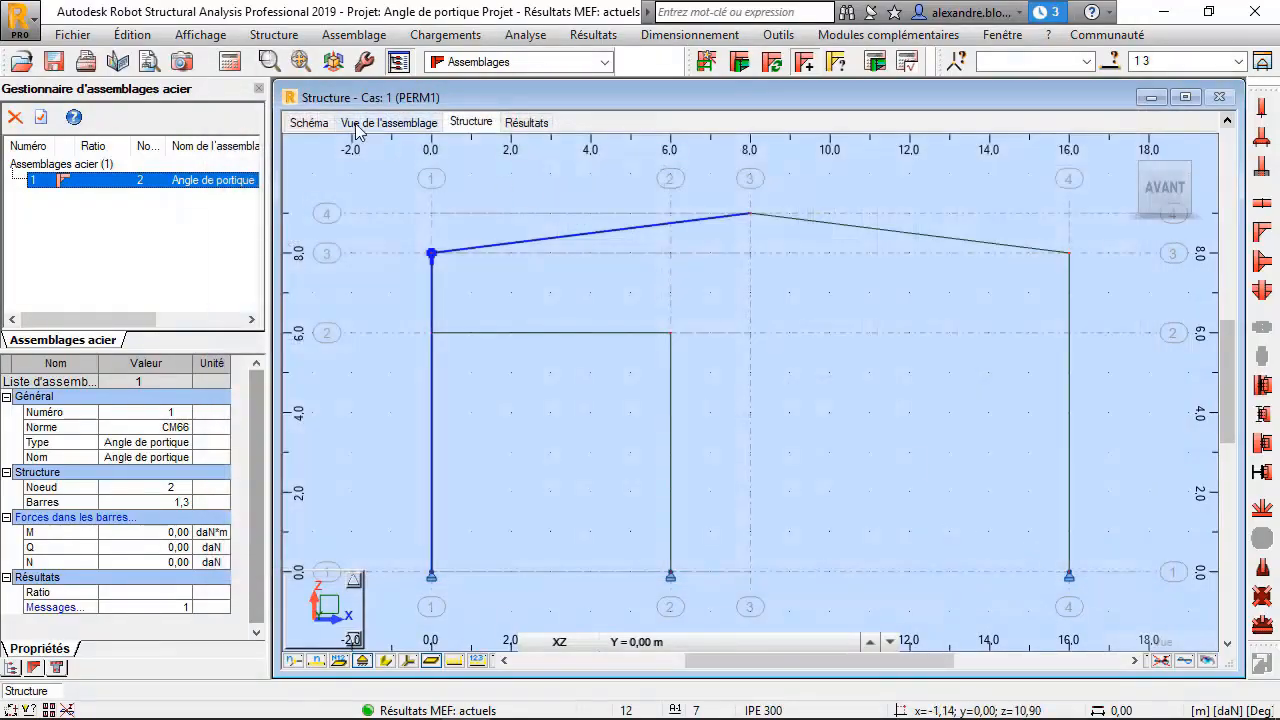
Step: In the connection's schematic drawing, set the distance from the end plate's top edge to the first bolt row to 60 mm
left_click(308, 122)
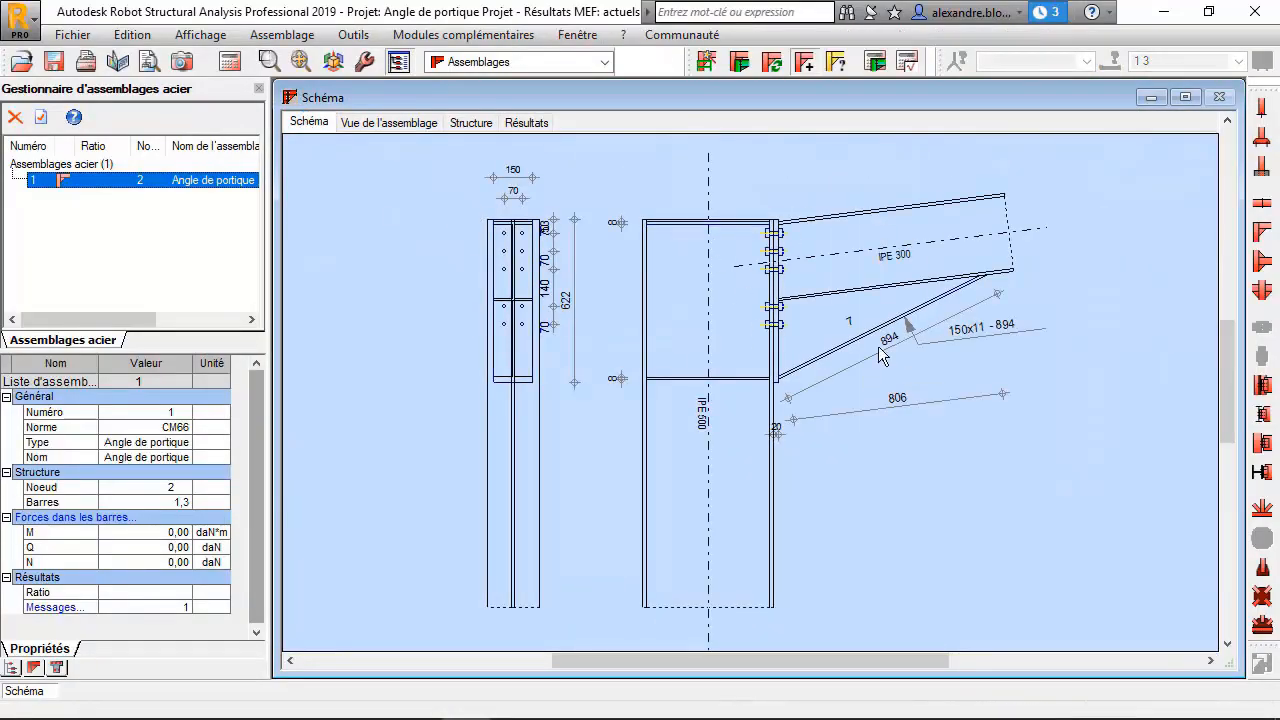
left_click(553, 236)
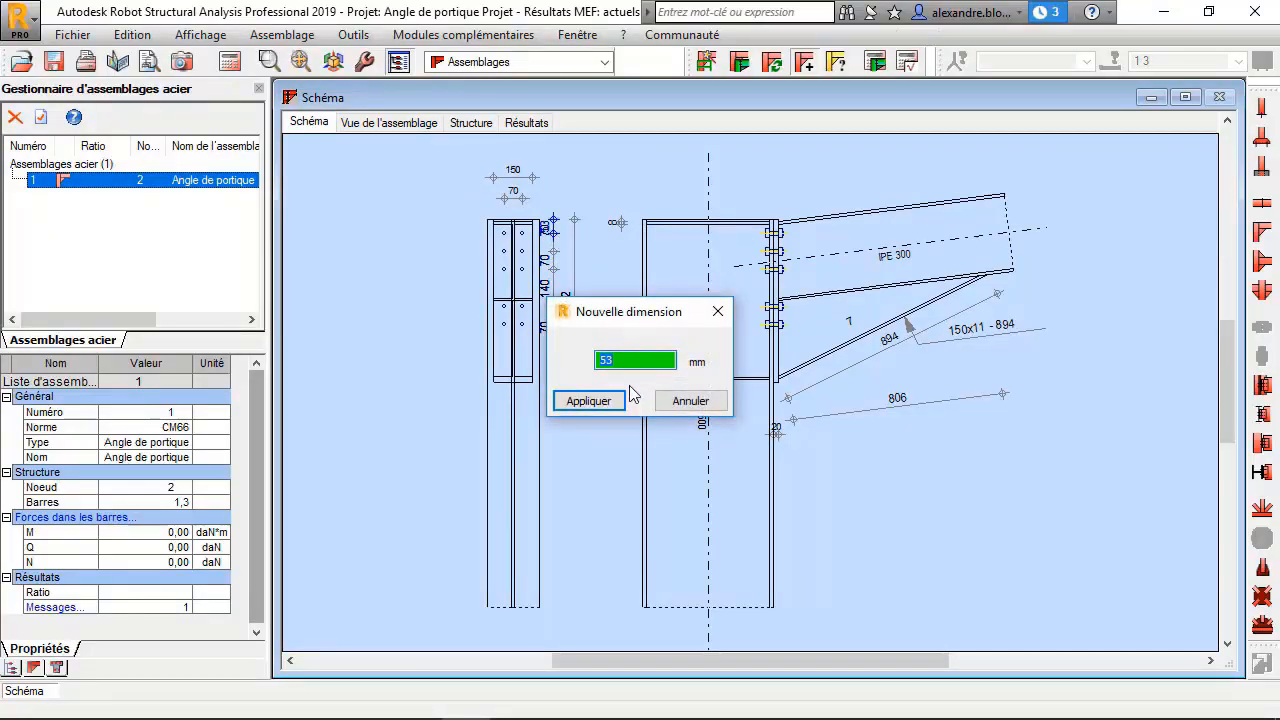
left_click(688, 401)
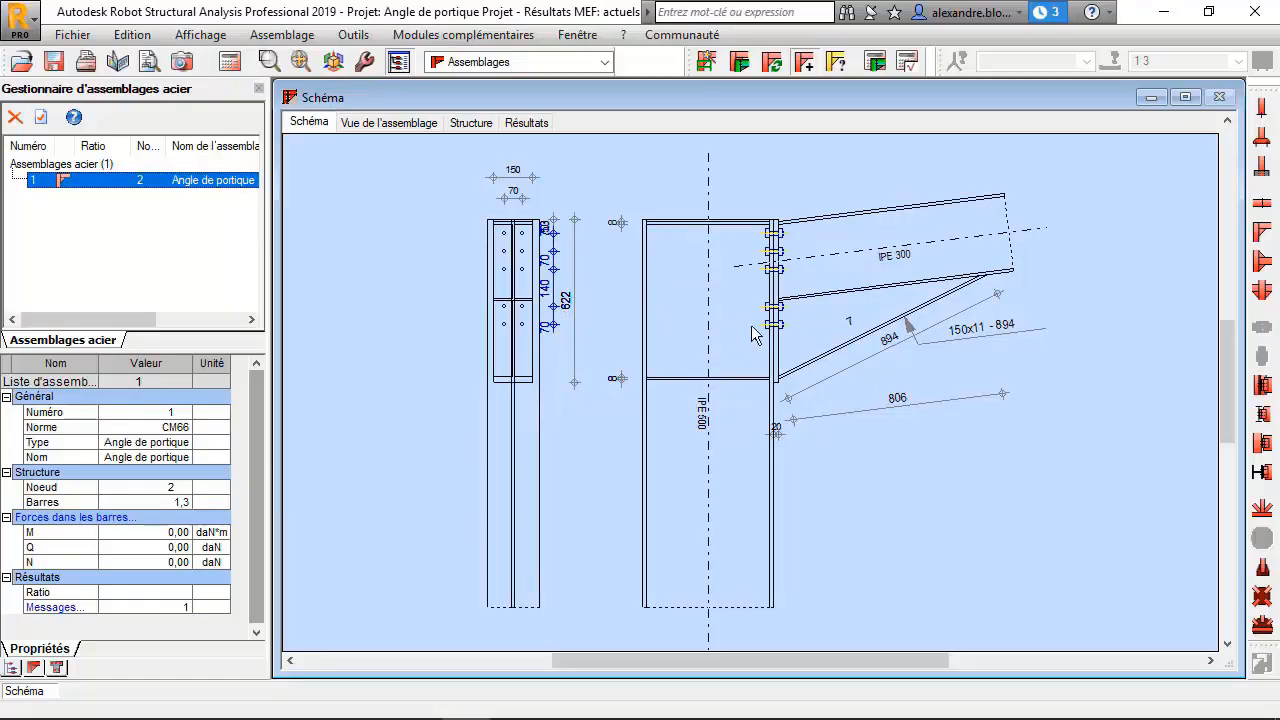
double_click(555, 230)
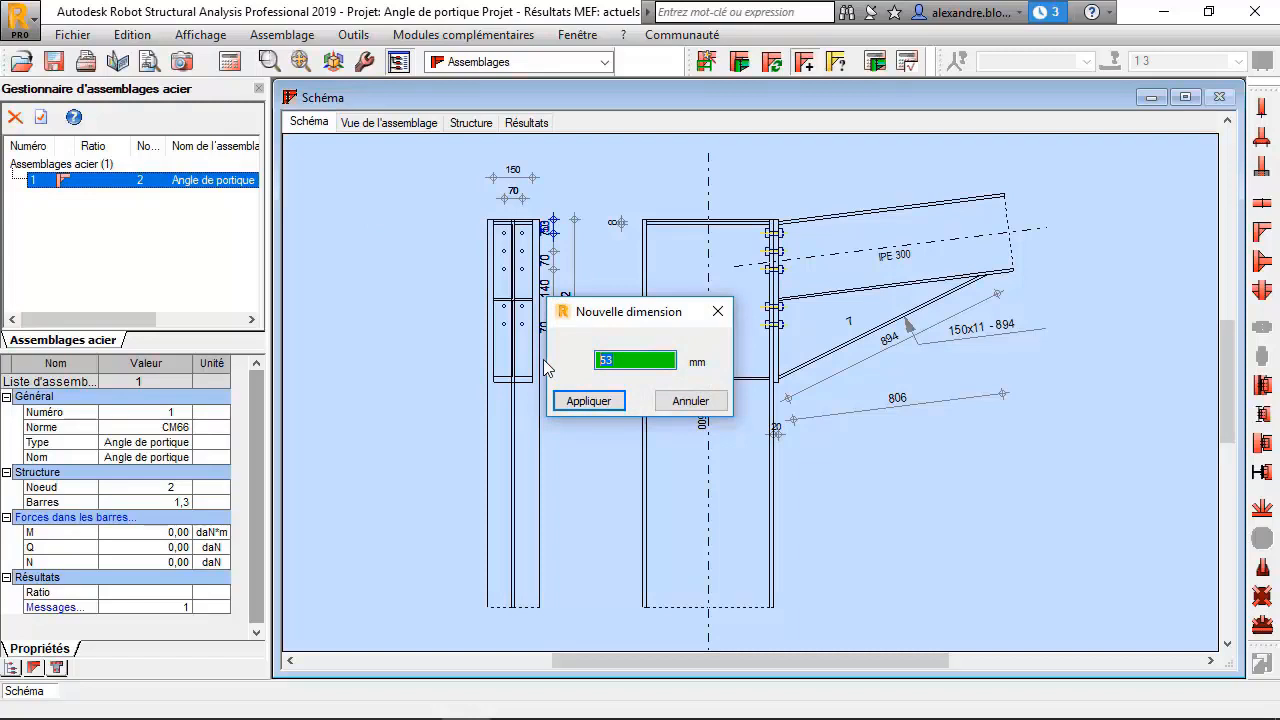
type("60")
left_click(604, 400)
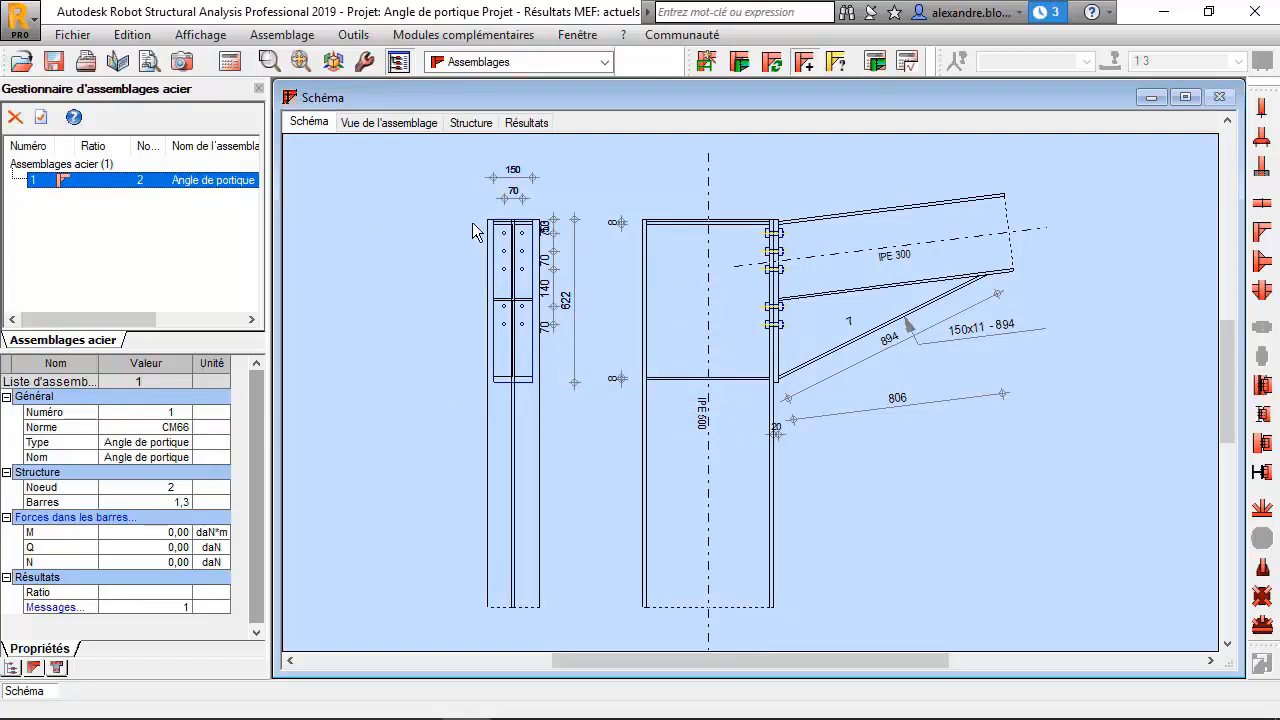
Step: Examine the connection in its 3D view and its symbol at the column-rafter node of the structure
left_click(389, 122)
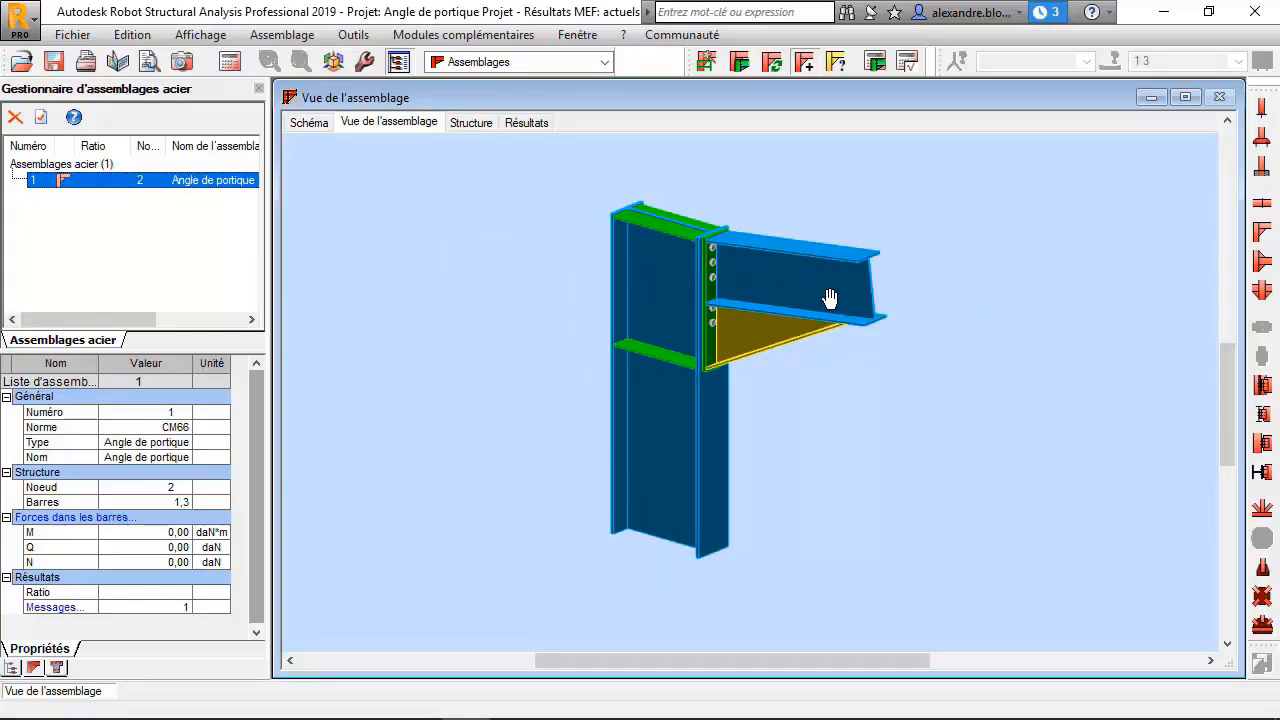
left_click(474, 123)
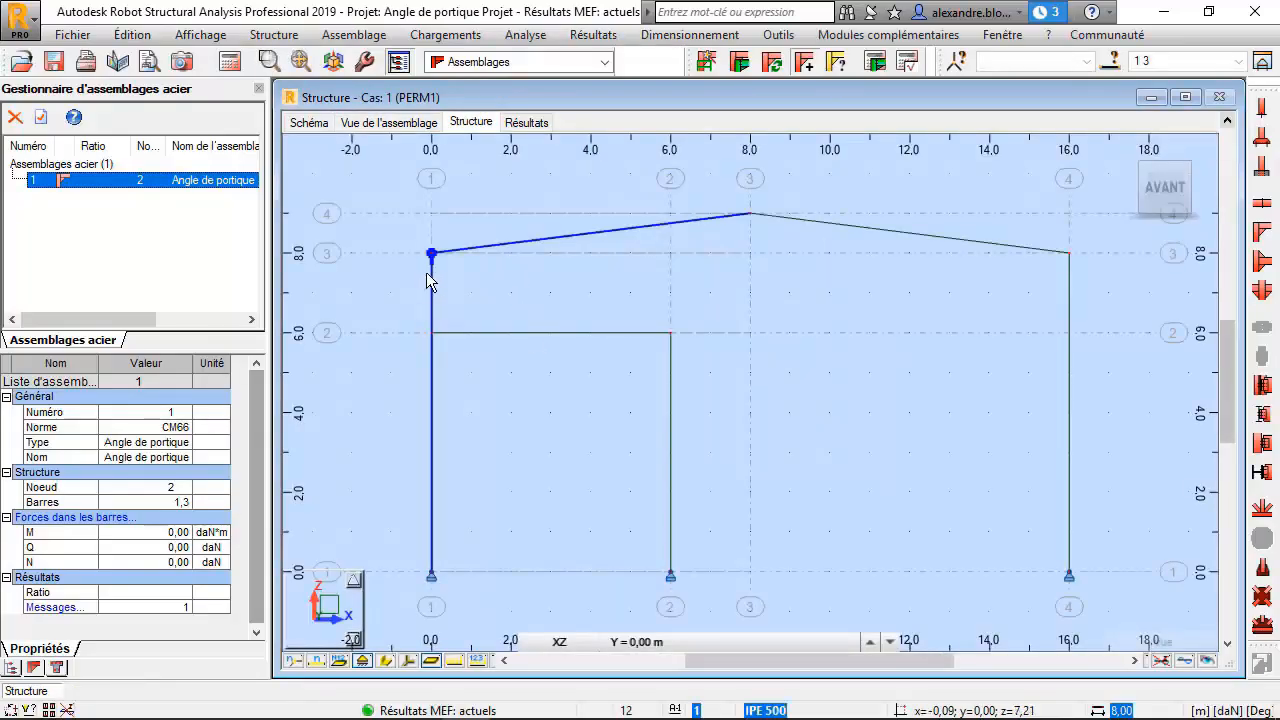
scroll(425, 258, "up", 5)
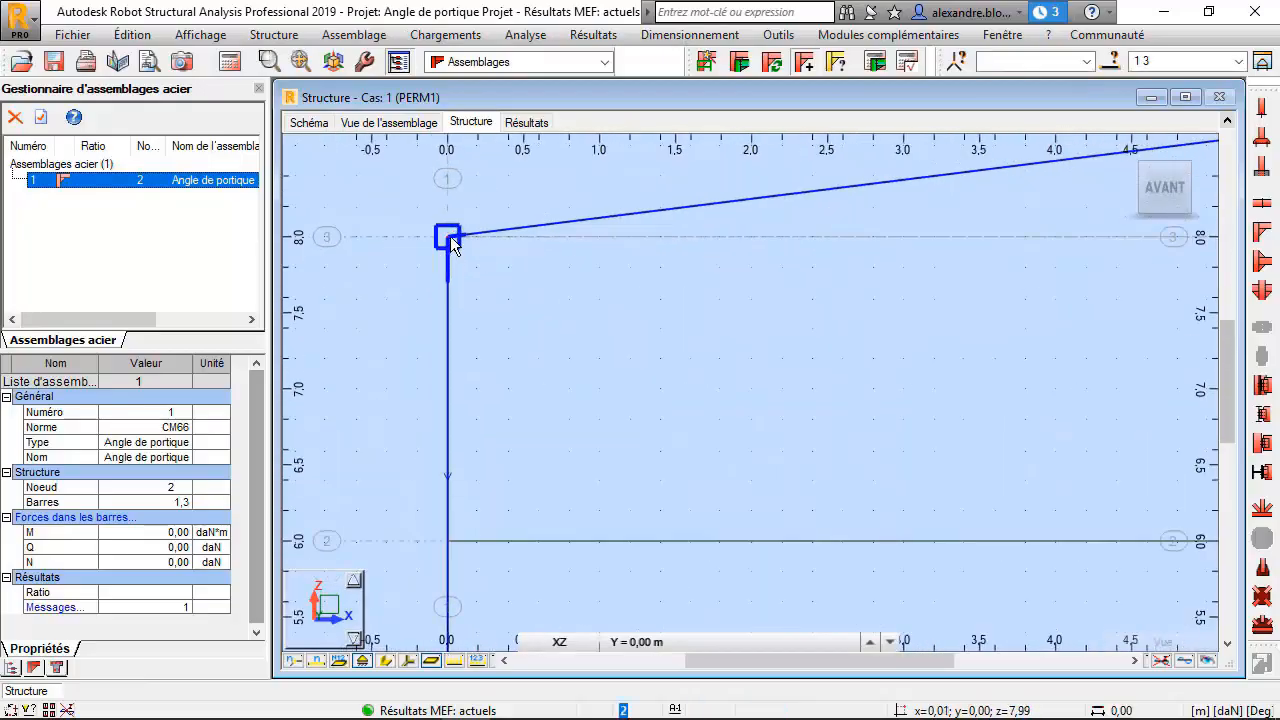
scroll(600, 288, "down", 3)
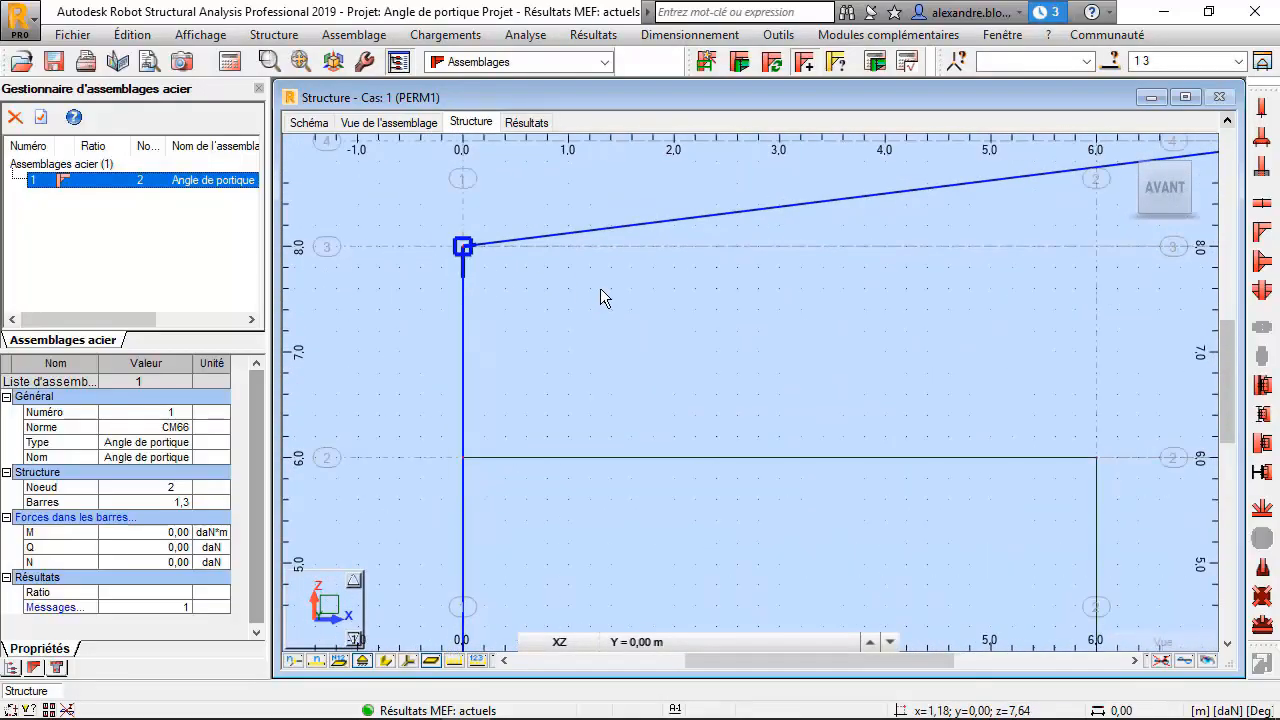
Step: Check the connection's results page and return to the structure view
middle_click_drag(790, 338, 685, 300)
scroll(640, 336, "down", 2)
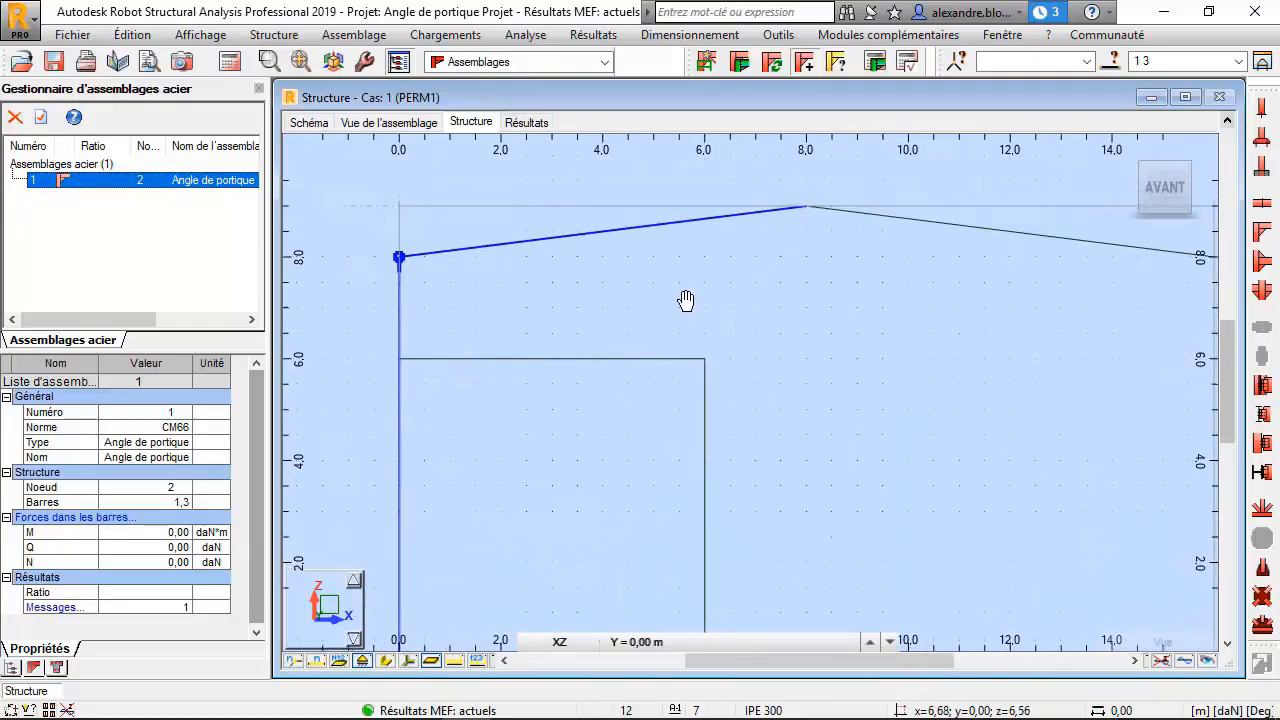
left_click(528, 122)
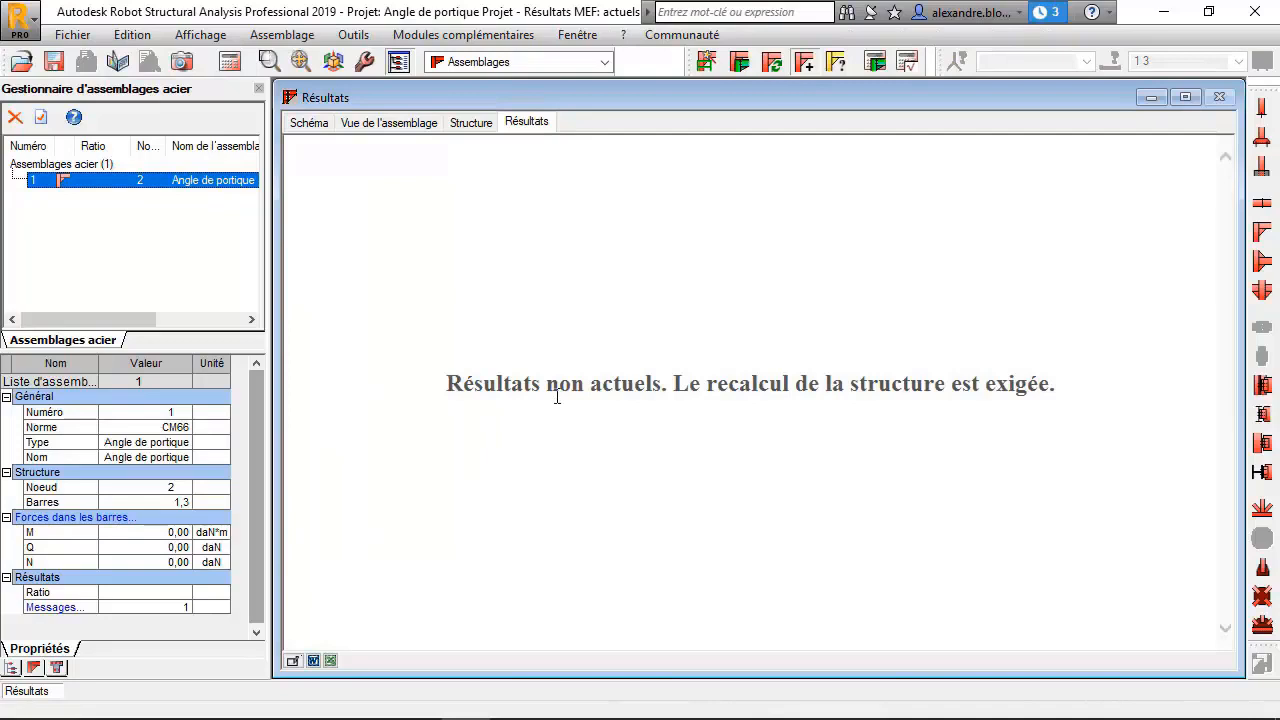
left_click(472, 122)
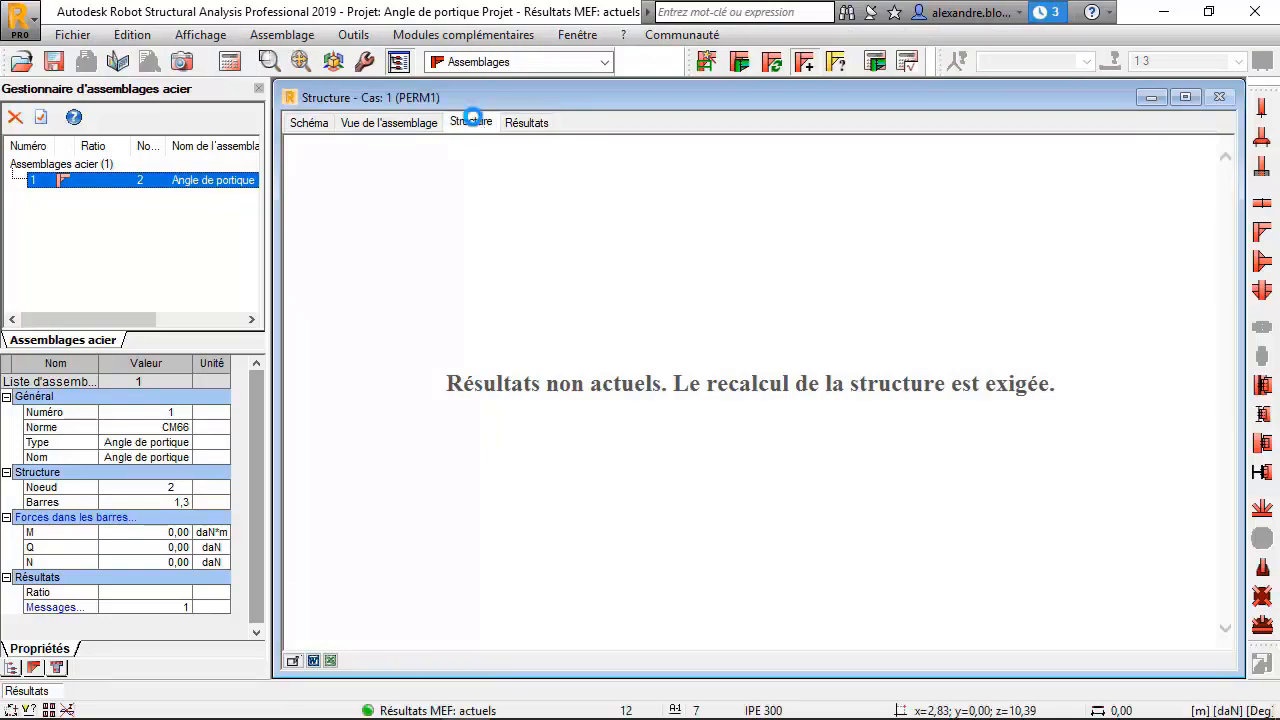
Step: Verify connection 1 at node 2 for load cases 11 and 14, keeping weighted combinations enabled
left_click(876, 64)
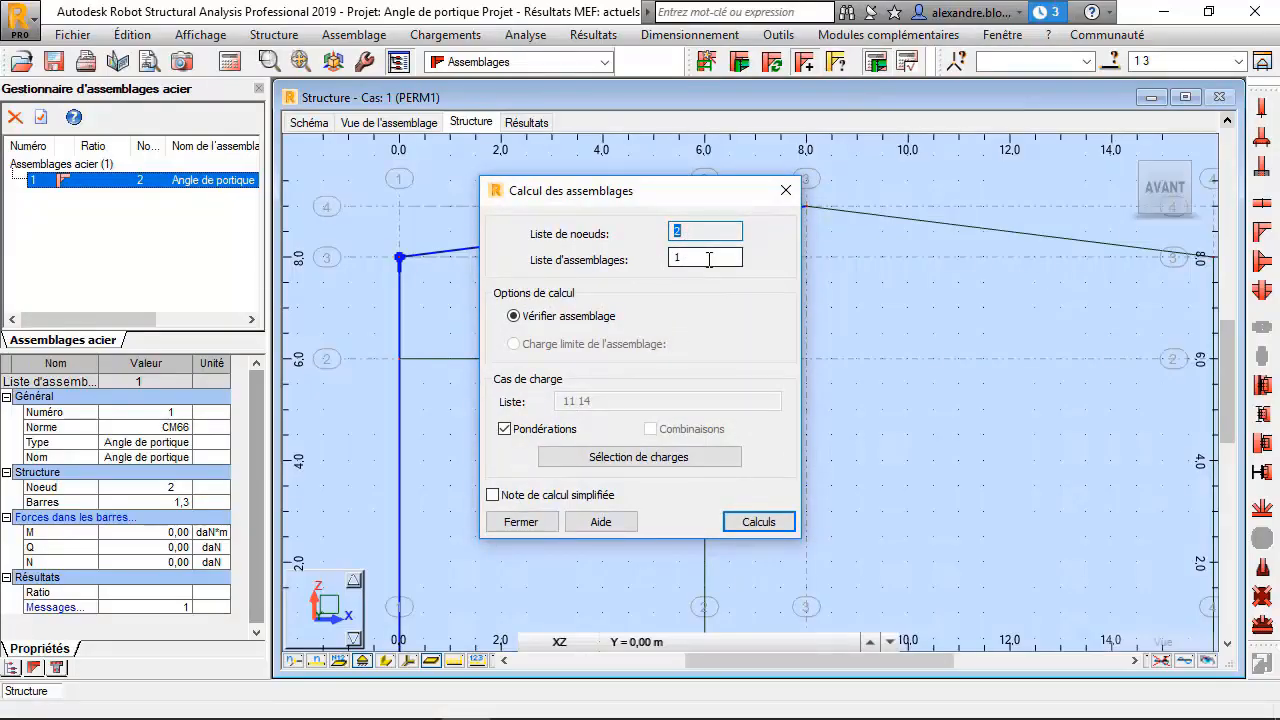
left_click_drag(662, 197, 689, 150)
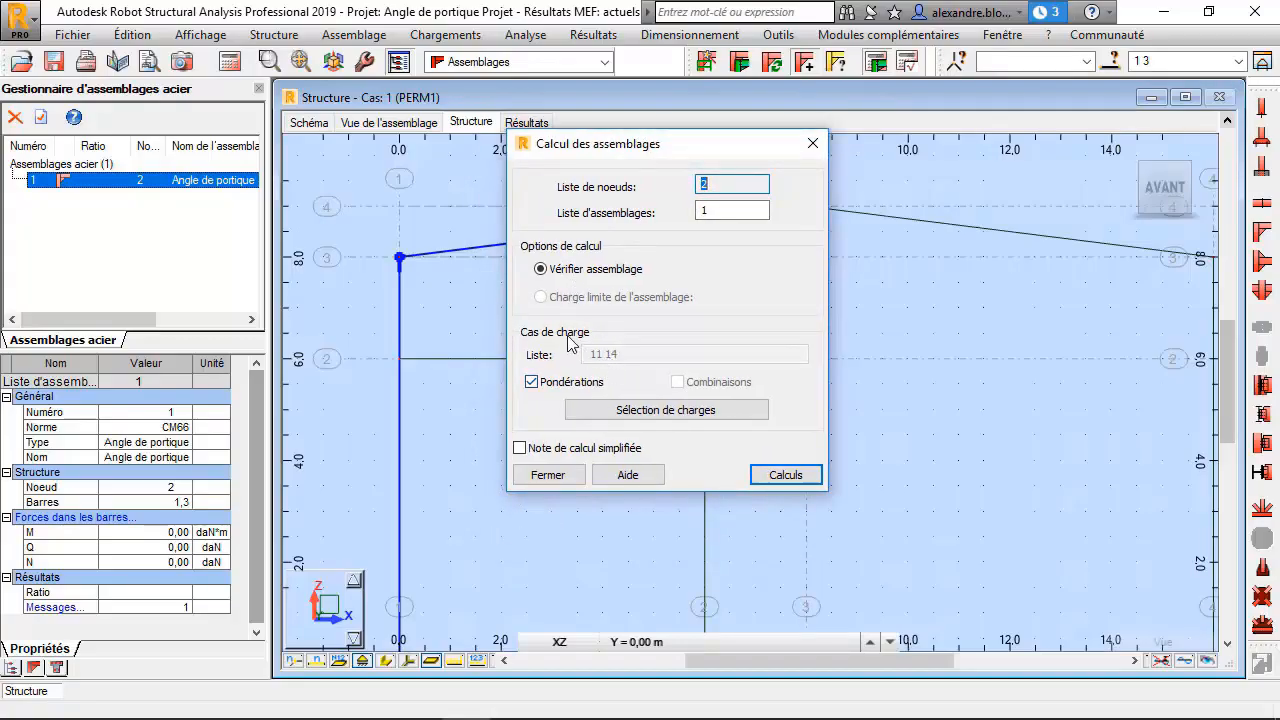
left_click(557, 391)
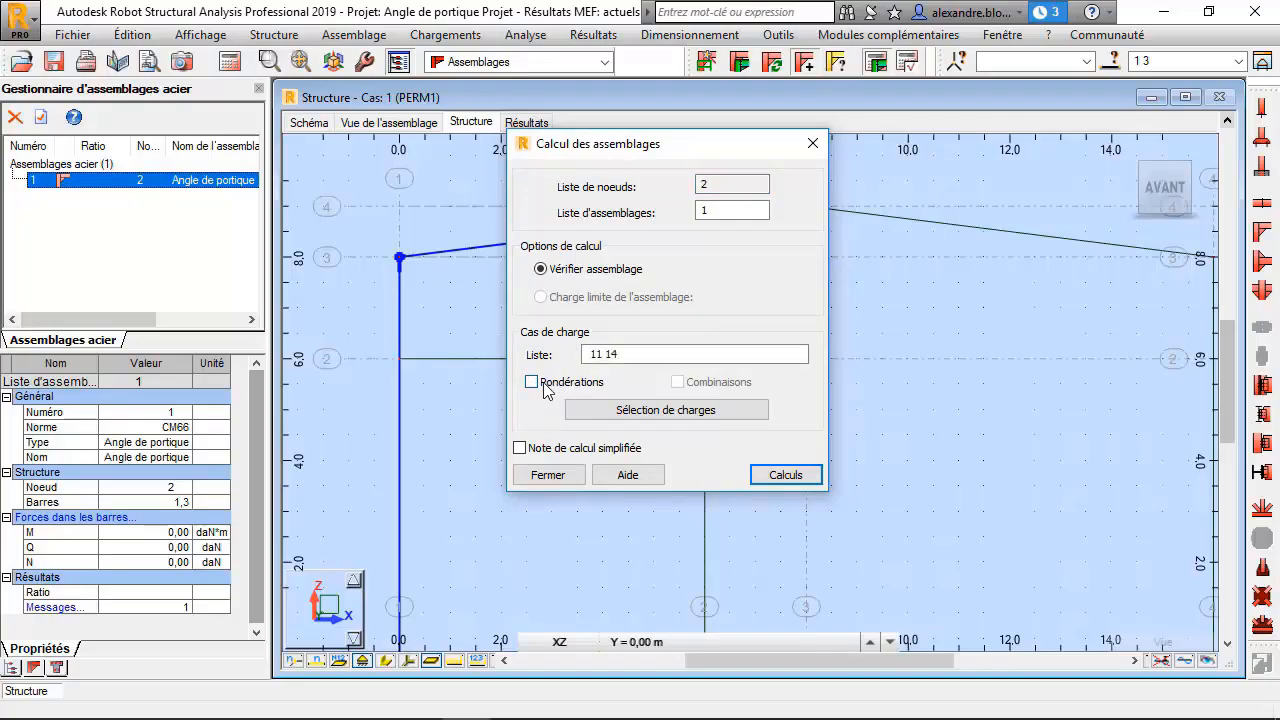
left_click(546, 389)
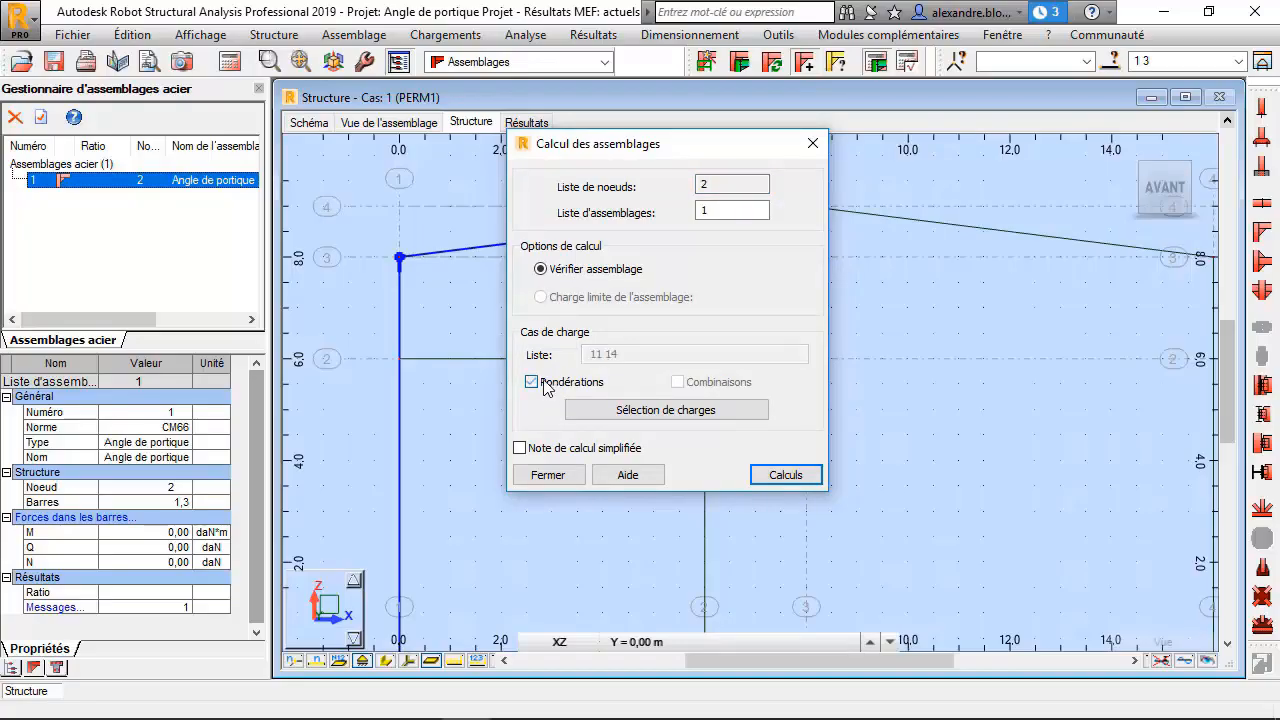
left_click(619, 418)
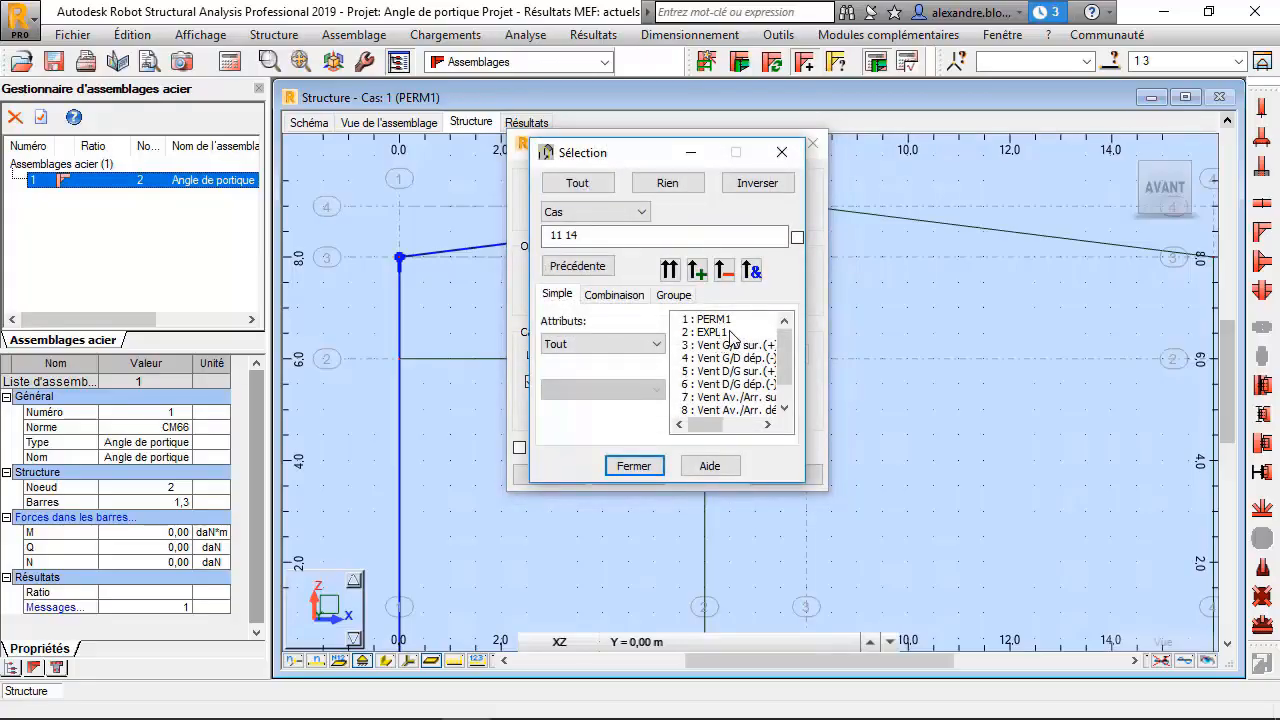
left_click(643, 463)
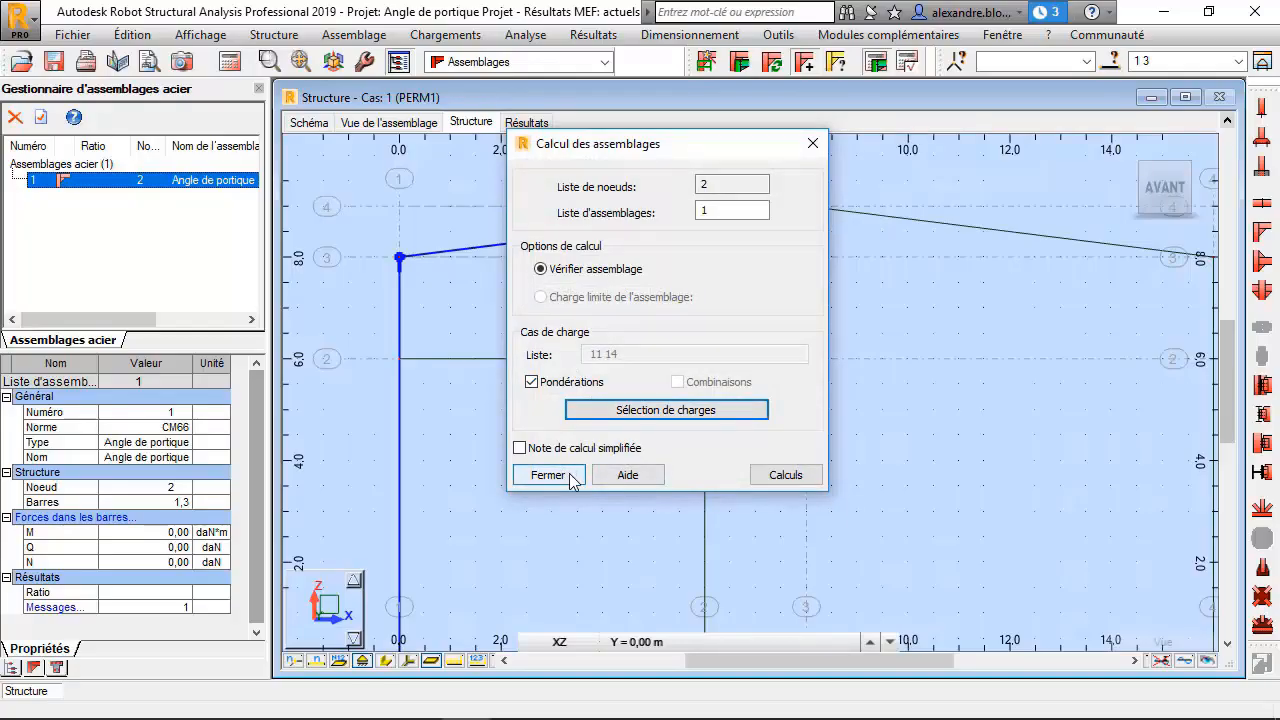
left_click(783, 476)
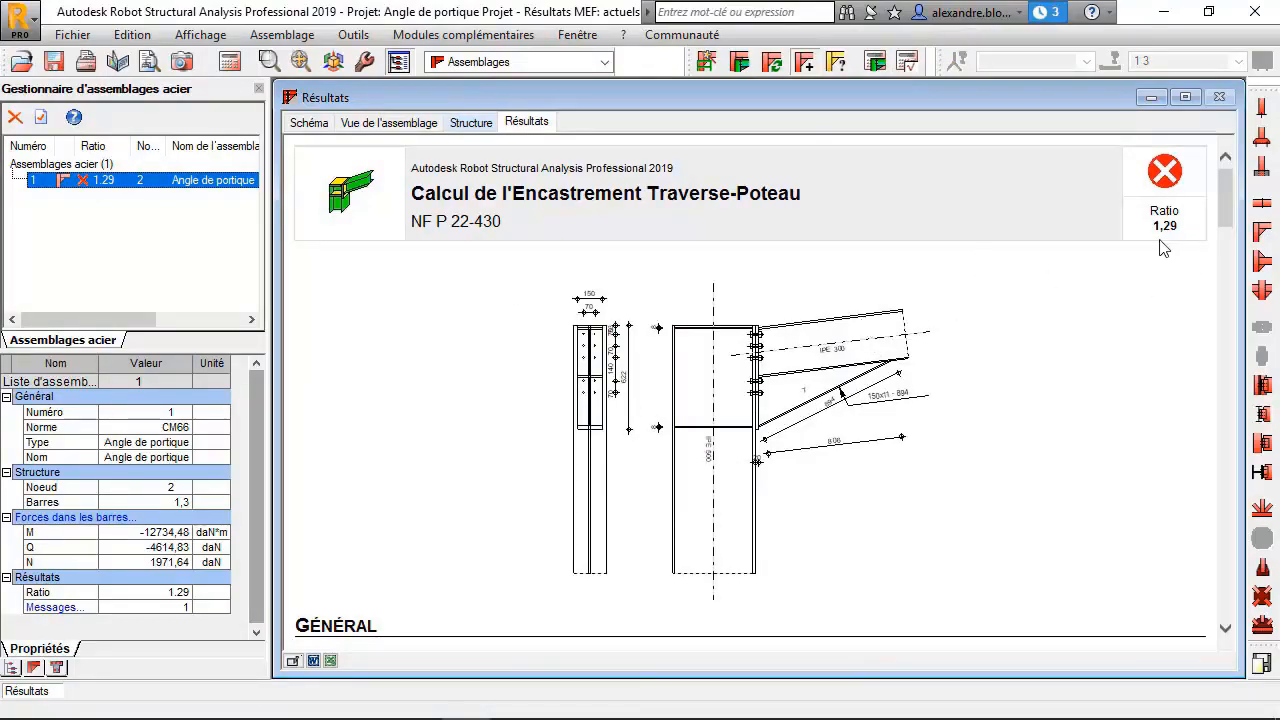
Step: Examine the connection's calculation report, and review its schematic, 3D and structure views
scroll(1163, 247, "down", 3)
scroll(1163, 246, "up", 3)
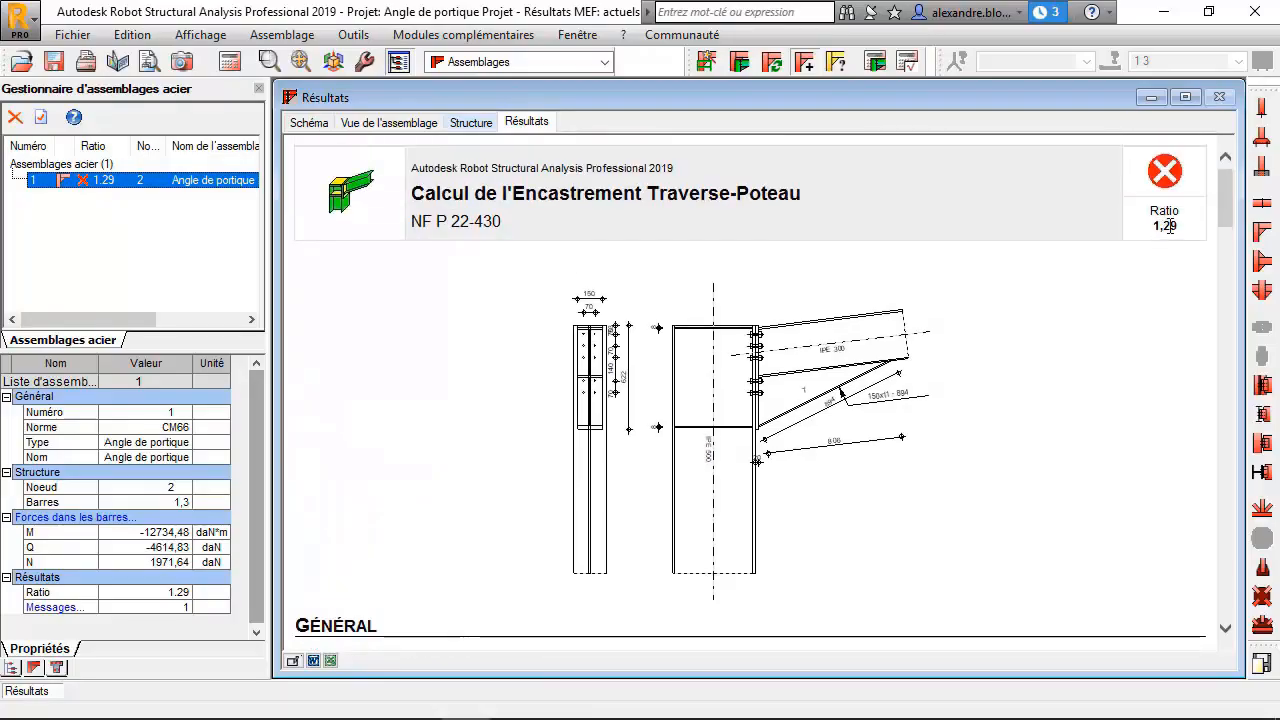
scroll(1165, 230, "down", 15)
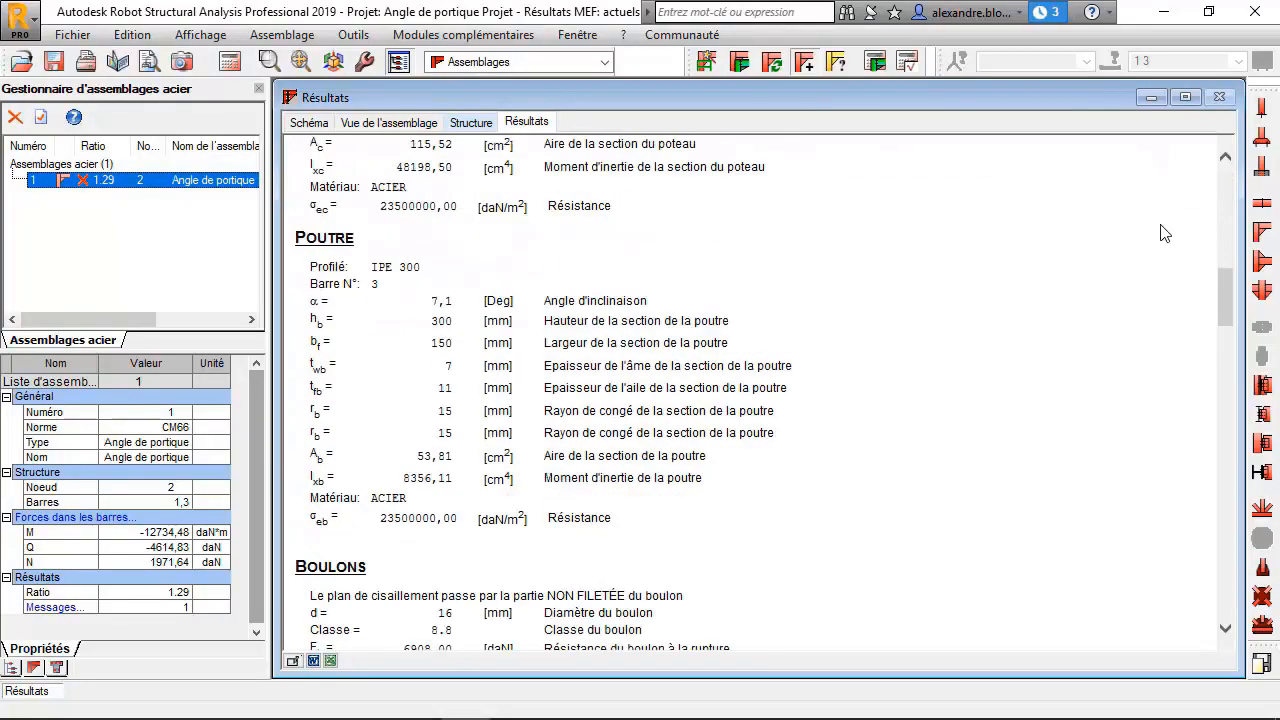
scroll(1160, 233, "up", 15)
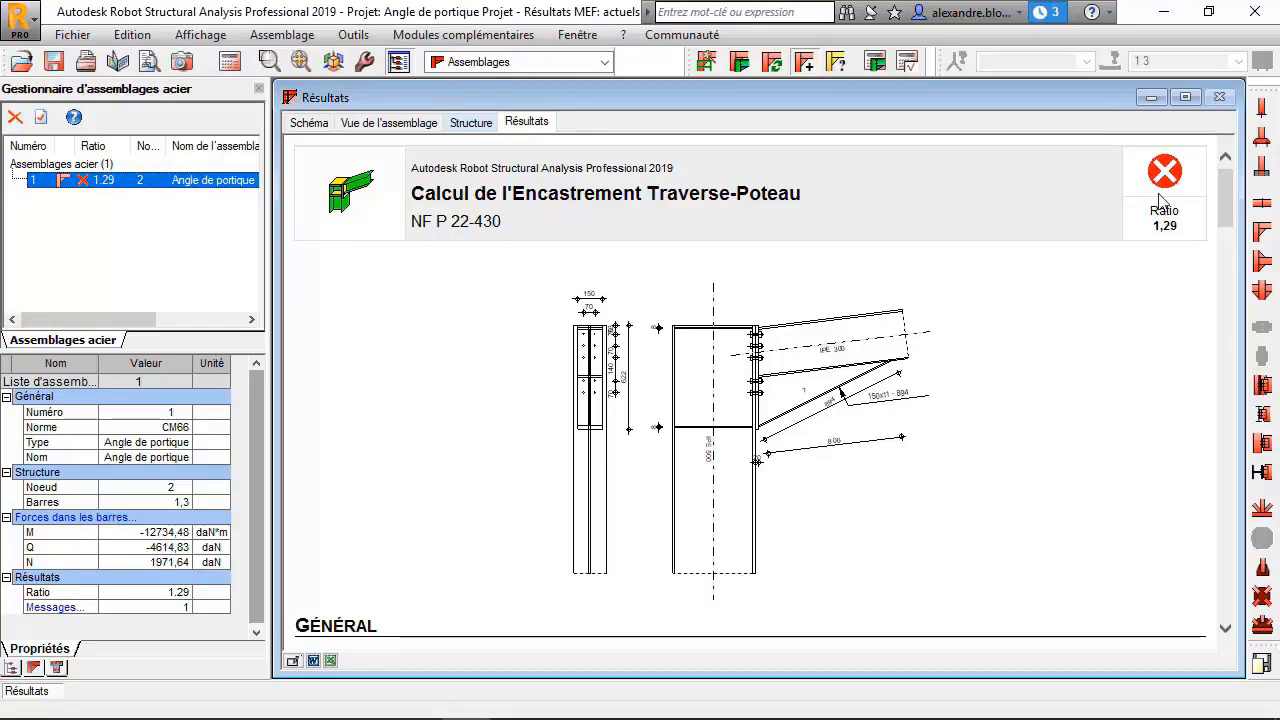
left_click(330, 124)
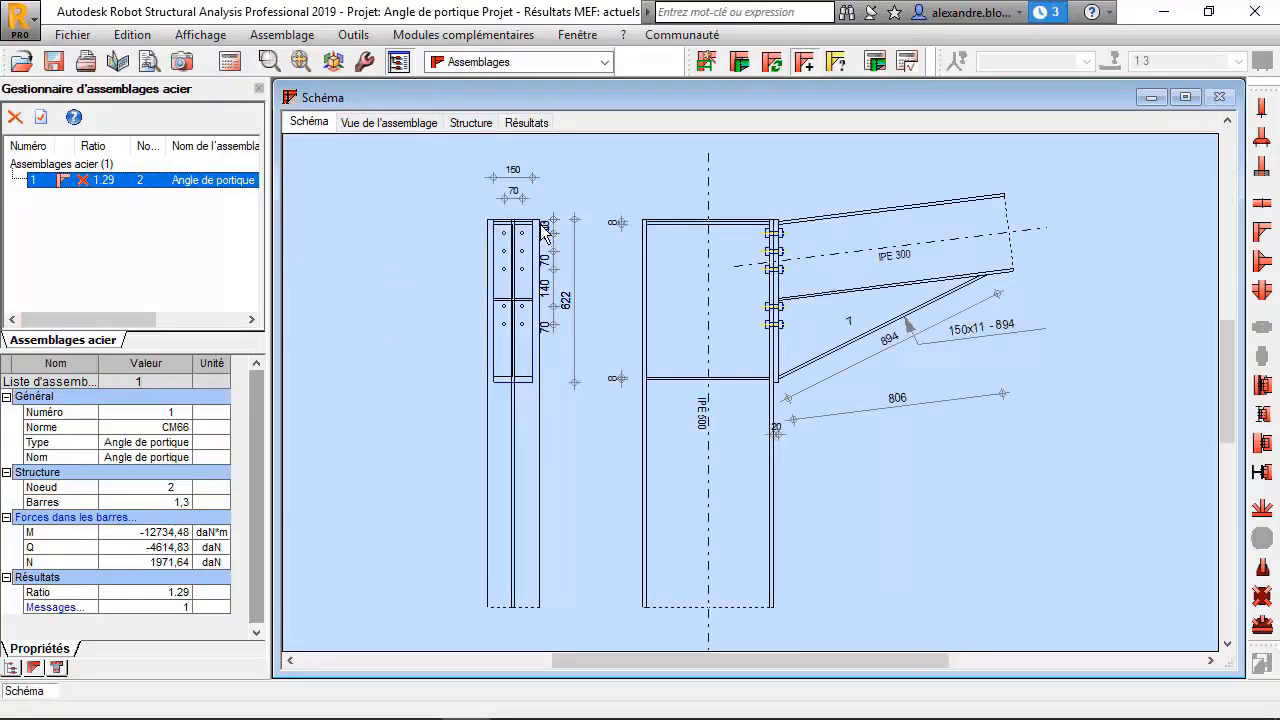
left_click(390, 123)
left_click(473, 124)
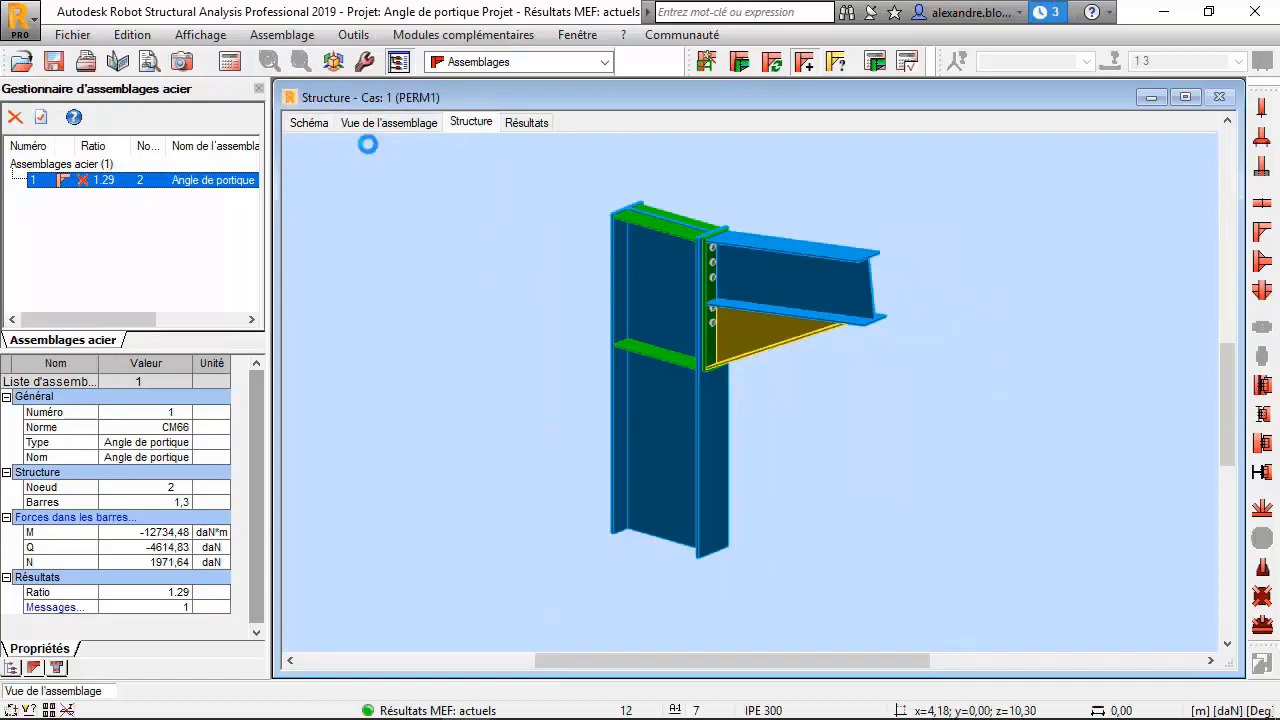
Step: Reopen the connection definition and set the lower haunch's height to 400 mm and length to 1000 mm
double_click(122, 188)
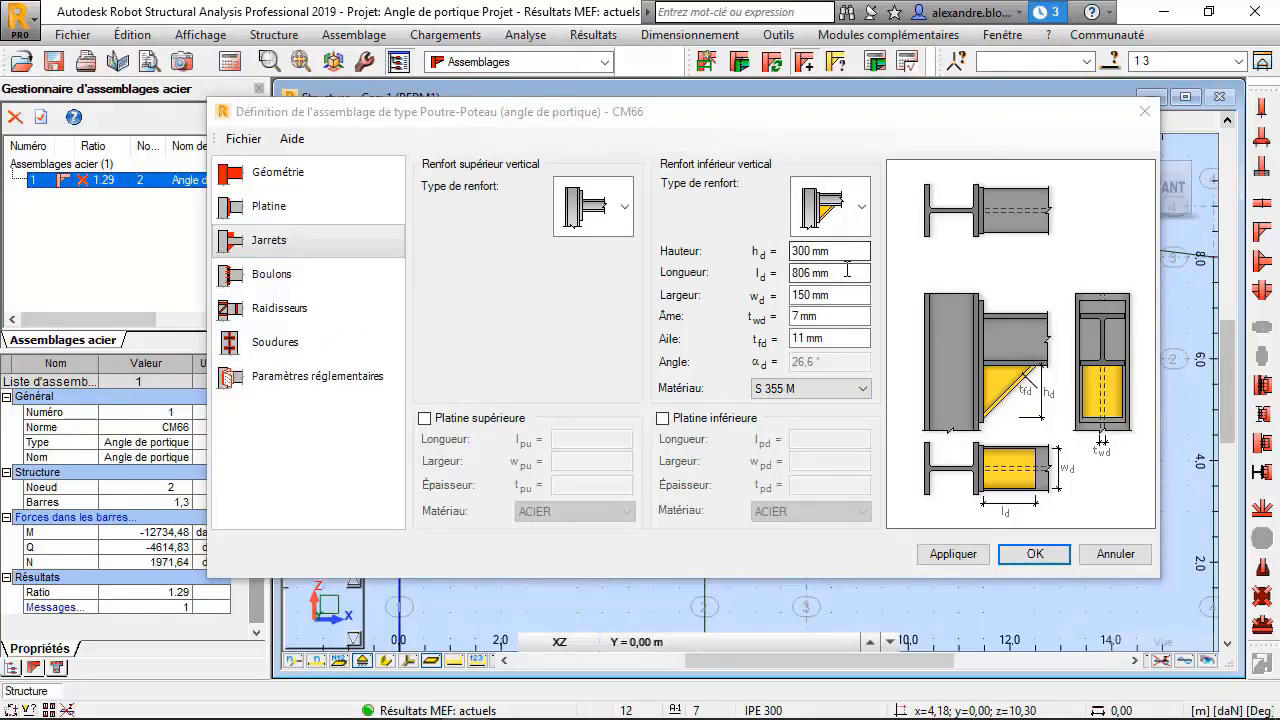
left_click(820, 251)
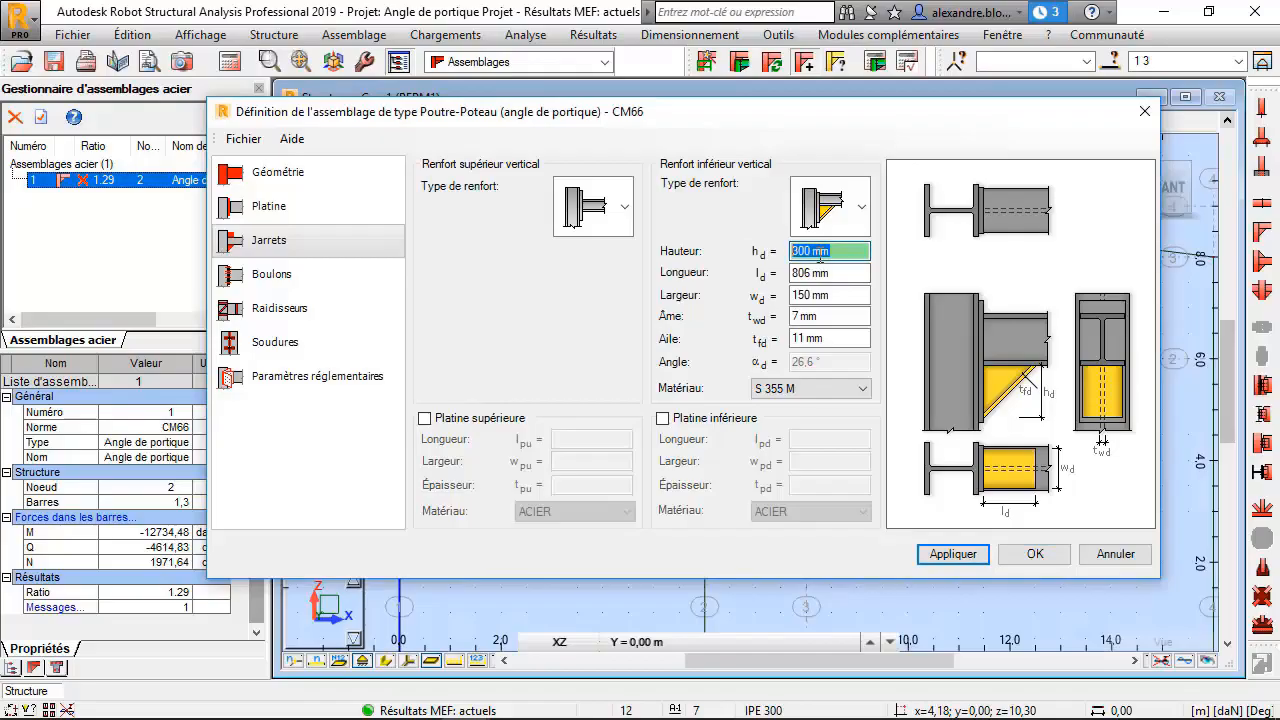
type("400")
key("Tab")
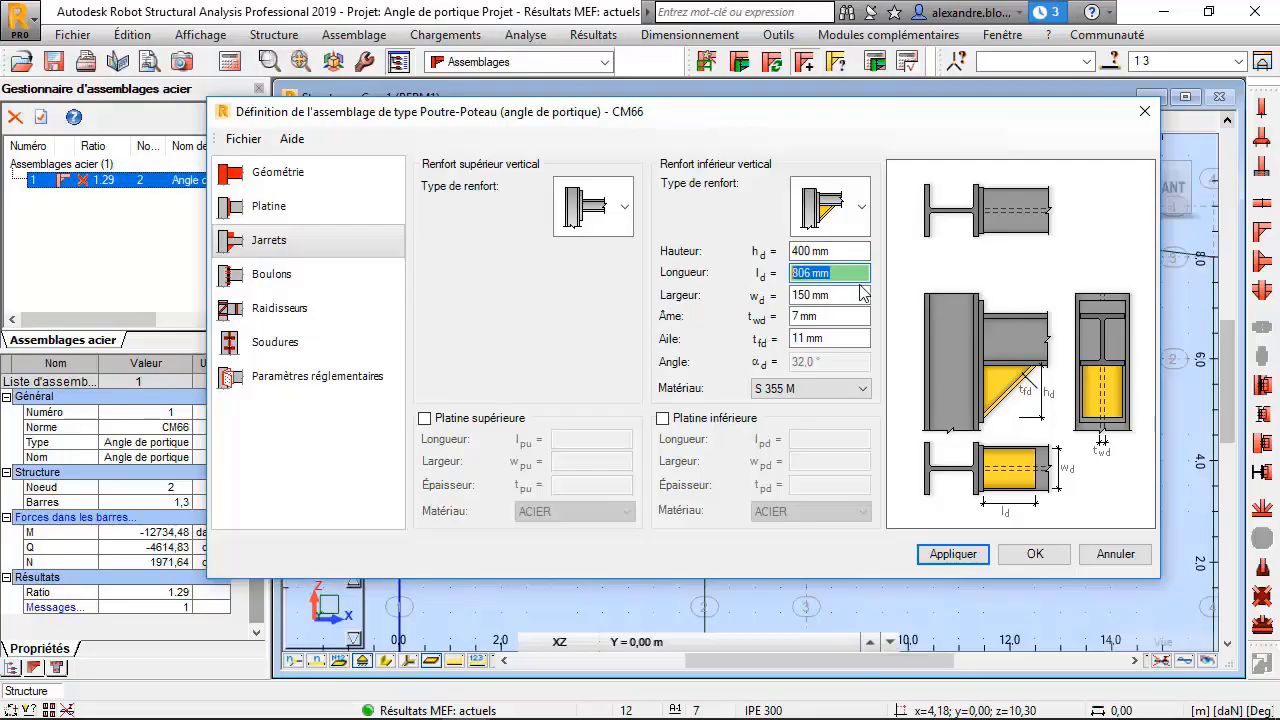
type("1000")
key("Tab")
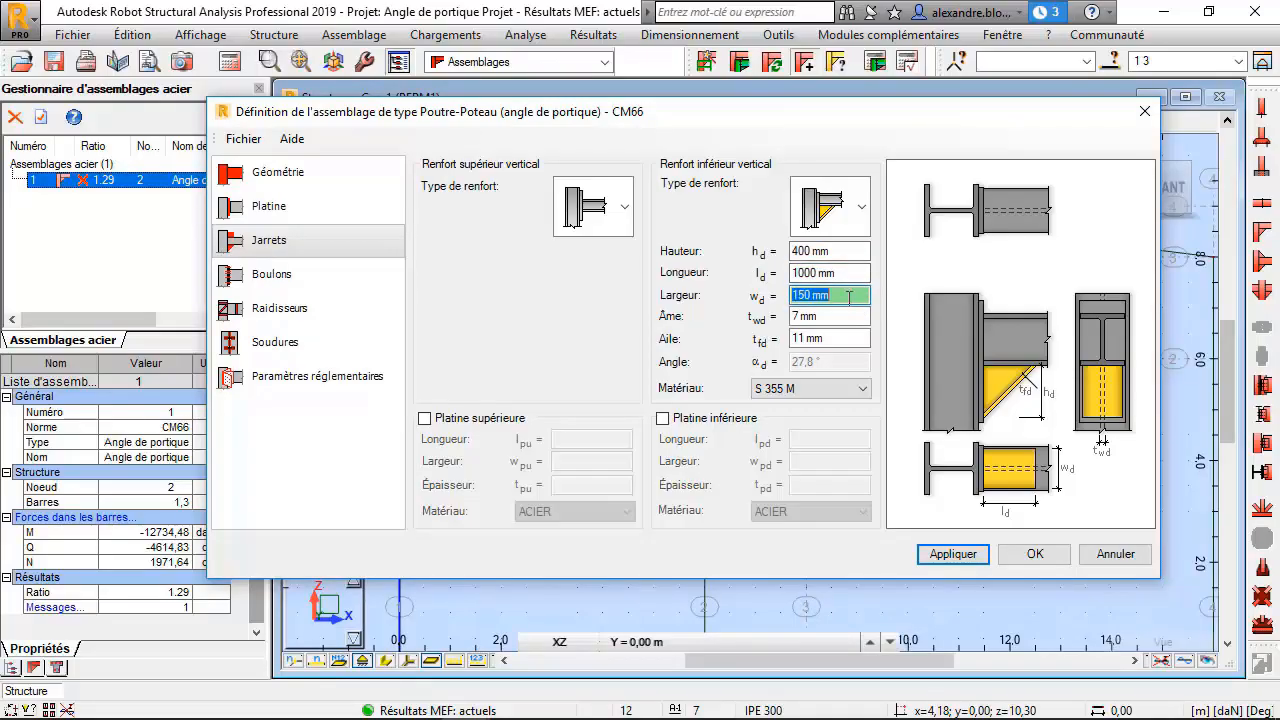
Step: Set the lower haunch's width to 200 mm, web to 10 mm and flange to 15 mm, and apply and close the definition
type("200")
key("Tab")
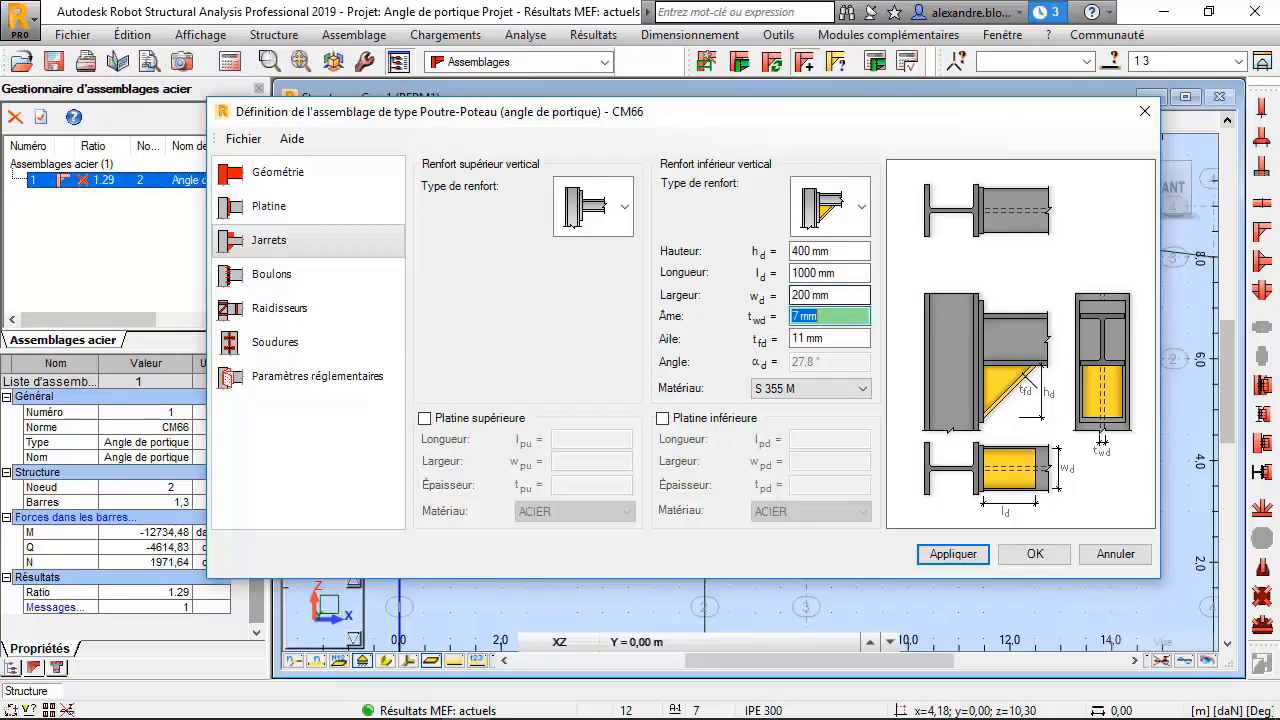
type("10")
key("Tab")
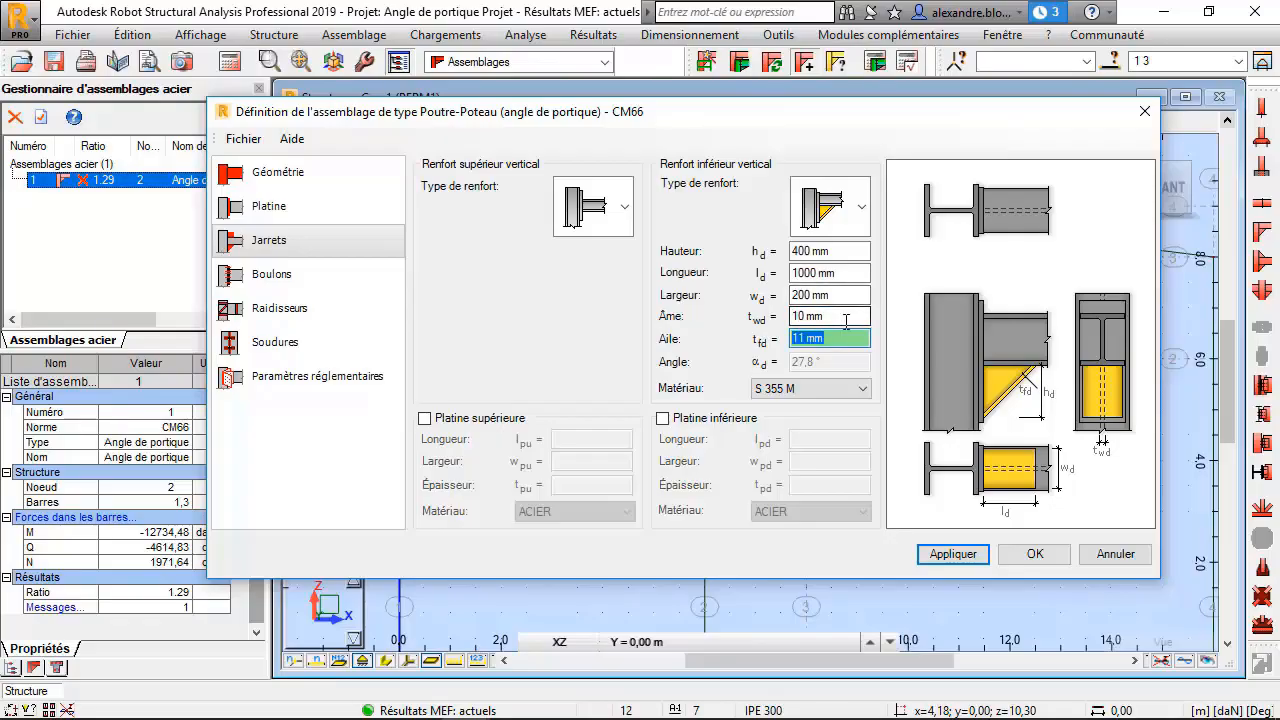
type("15")
left_click(950, 554)
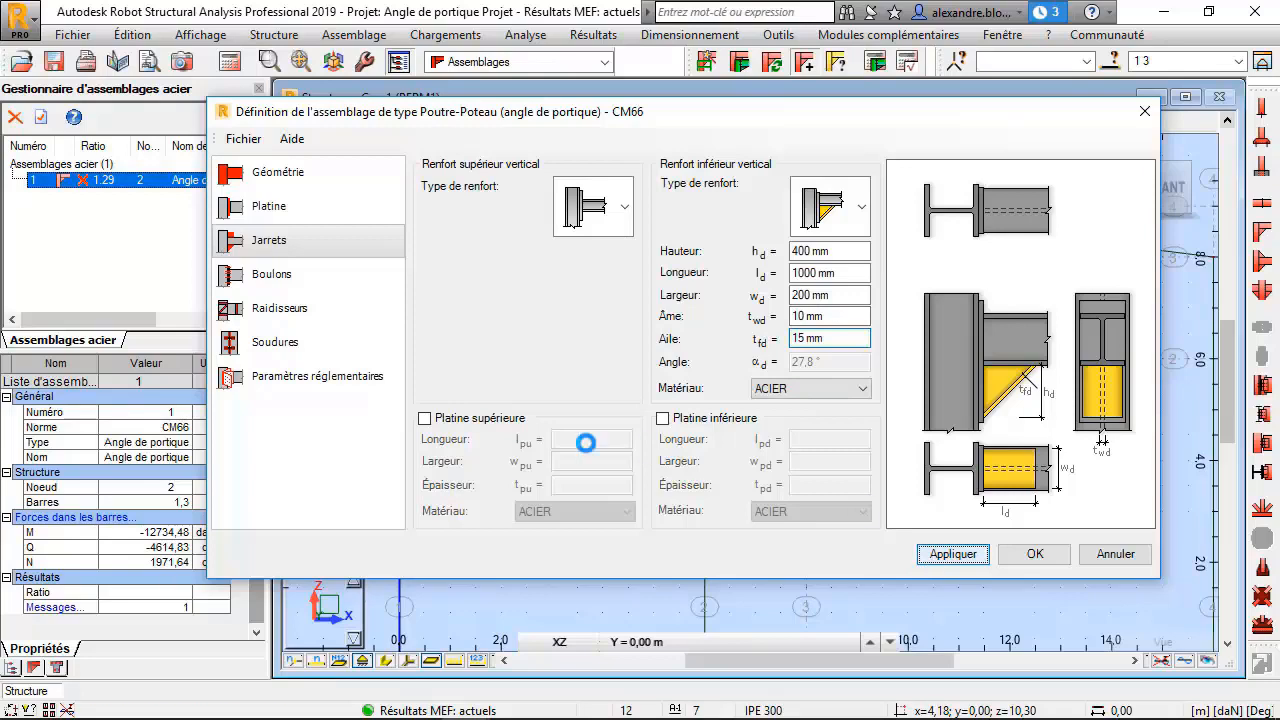
left_click(1030, 560)
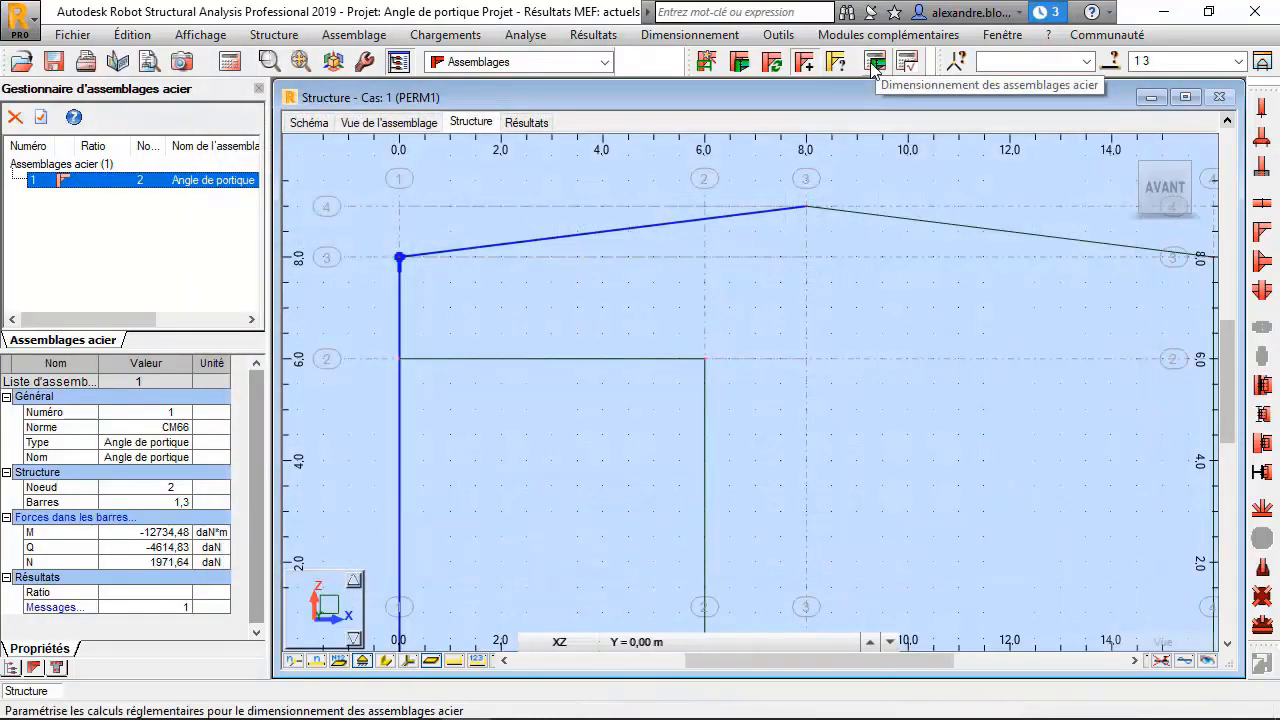
Step: Recalculate connection 1 at node 2 with the enlarged lower haunch, verifying it for load cases 11 and 14
left_click(873, 66)
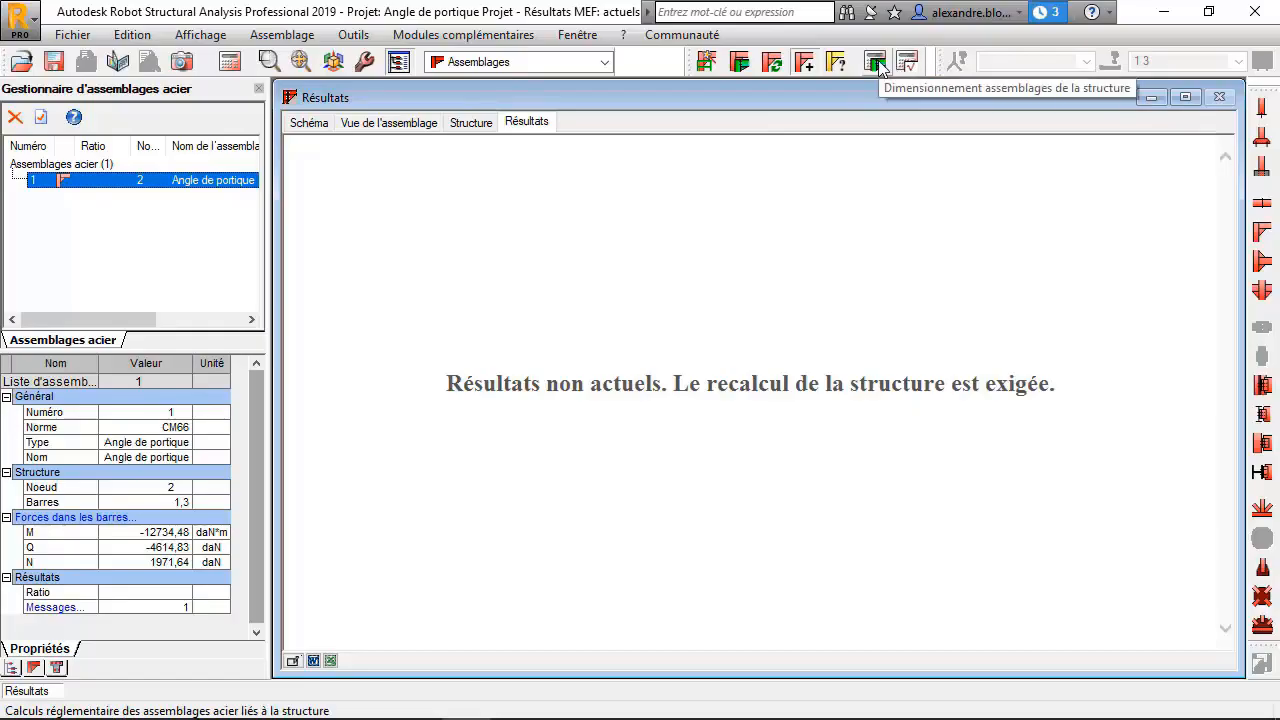
left_click(876, 62)
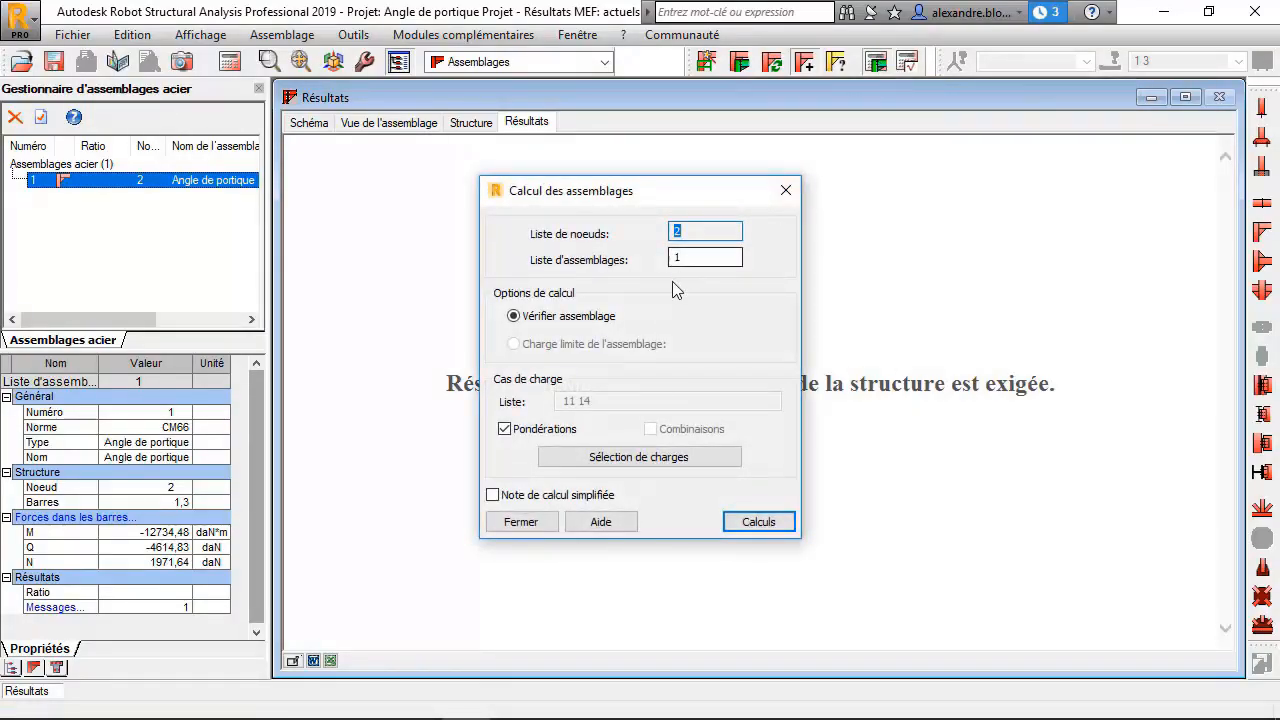
left_click(745, 522)
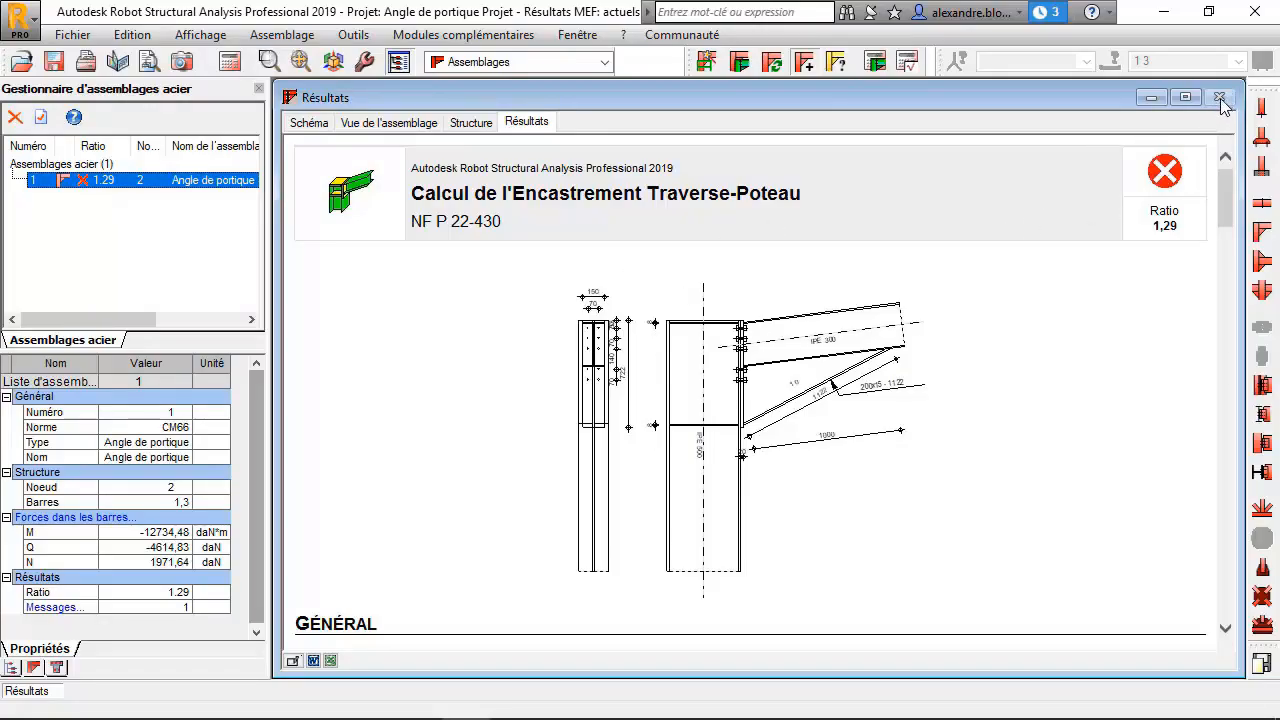
Step: Examine the frame in the sections-and-materials and steel design layouts, and return to the steel connections layout
left_click(466, 122)
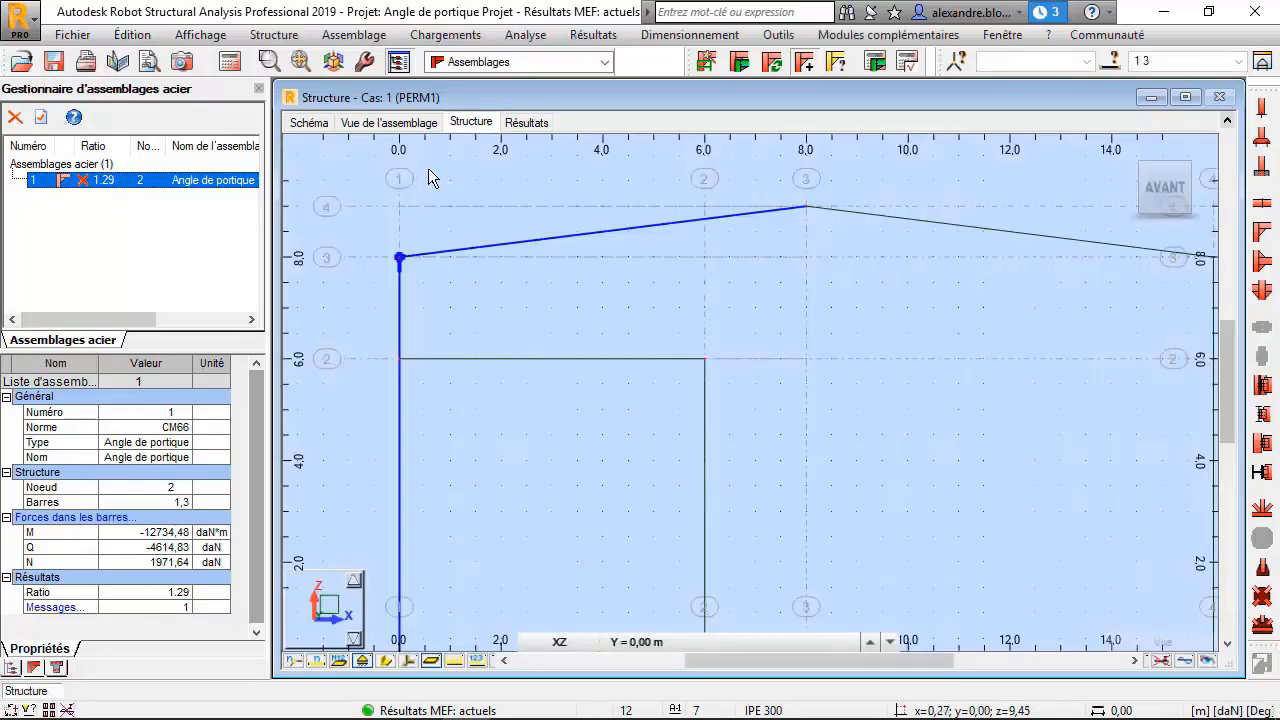
left_click(605, 62)
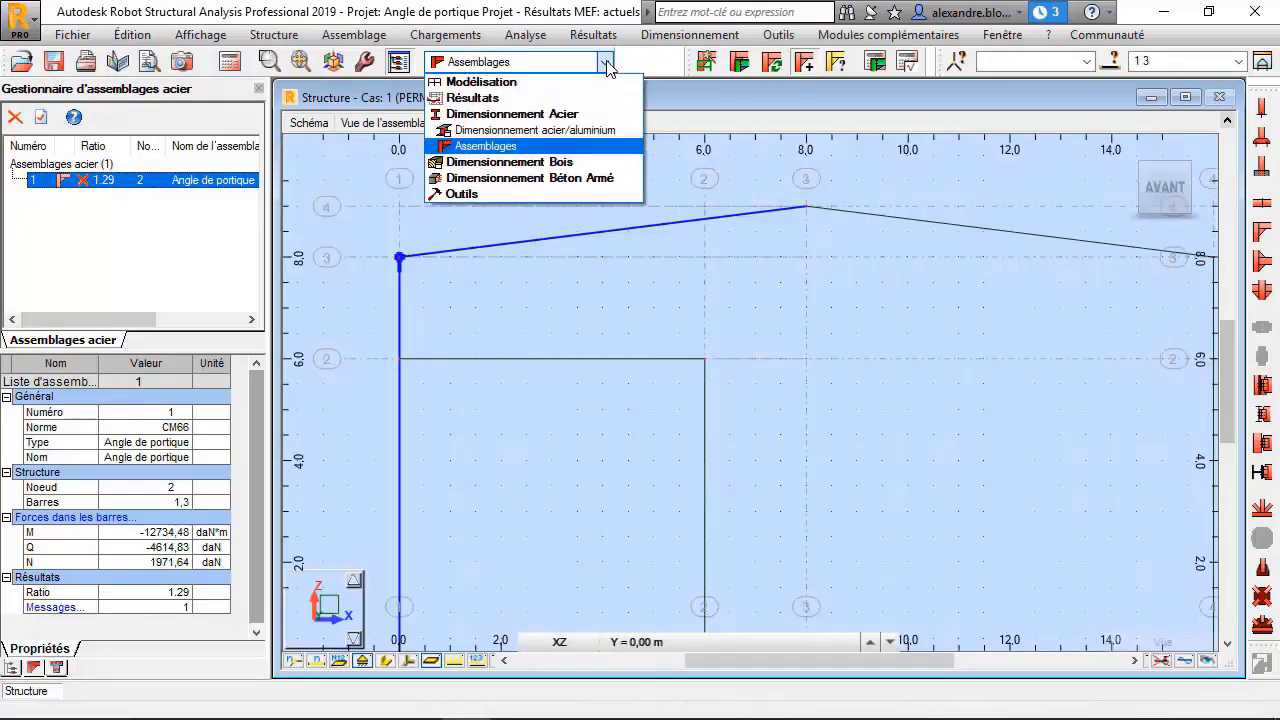
left_click(520, 84)
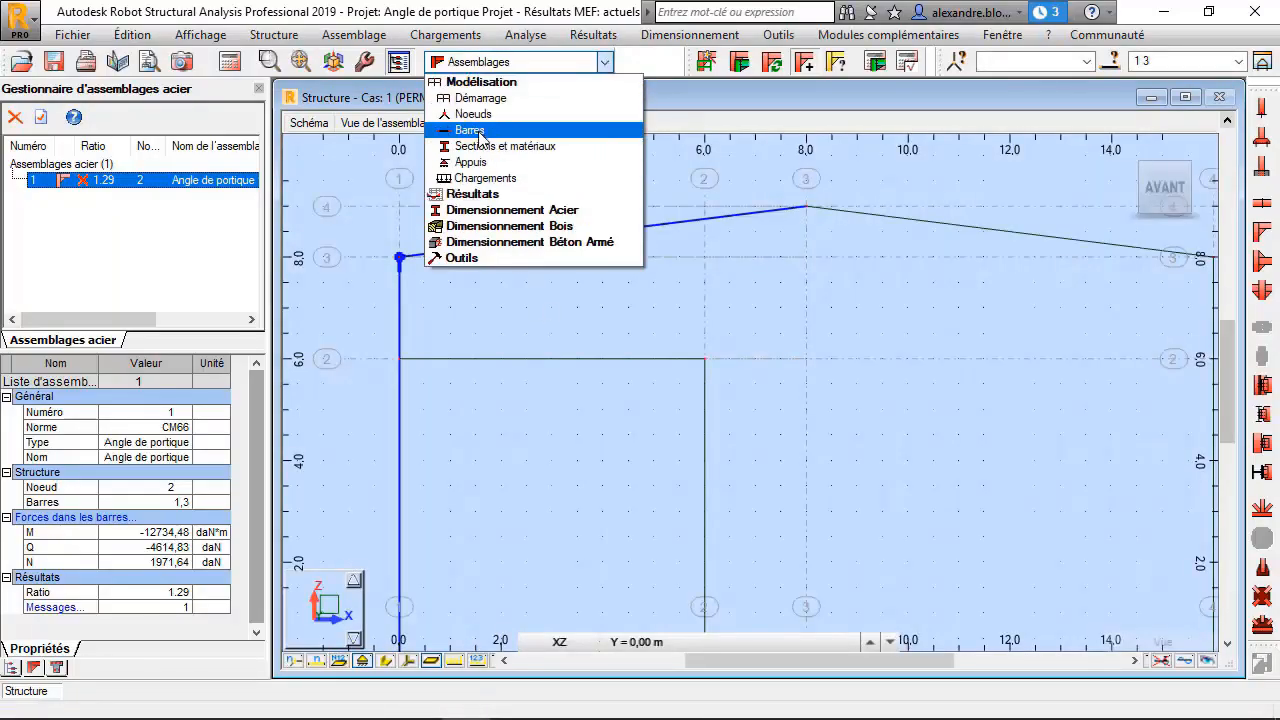
left_click(485, 146)
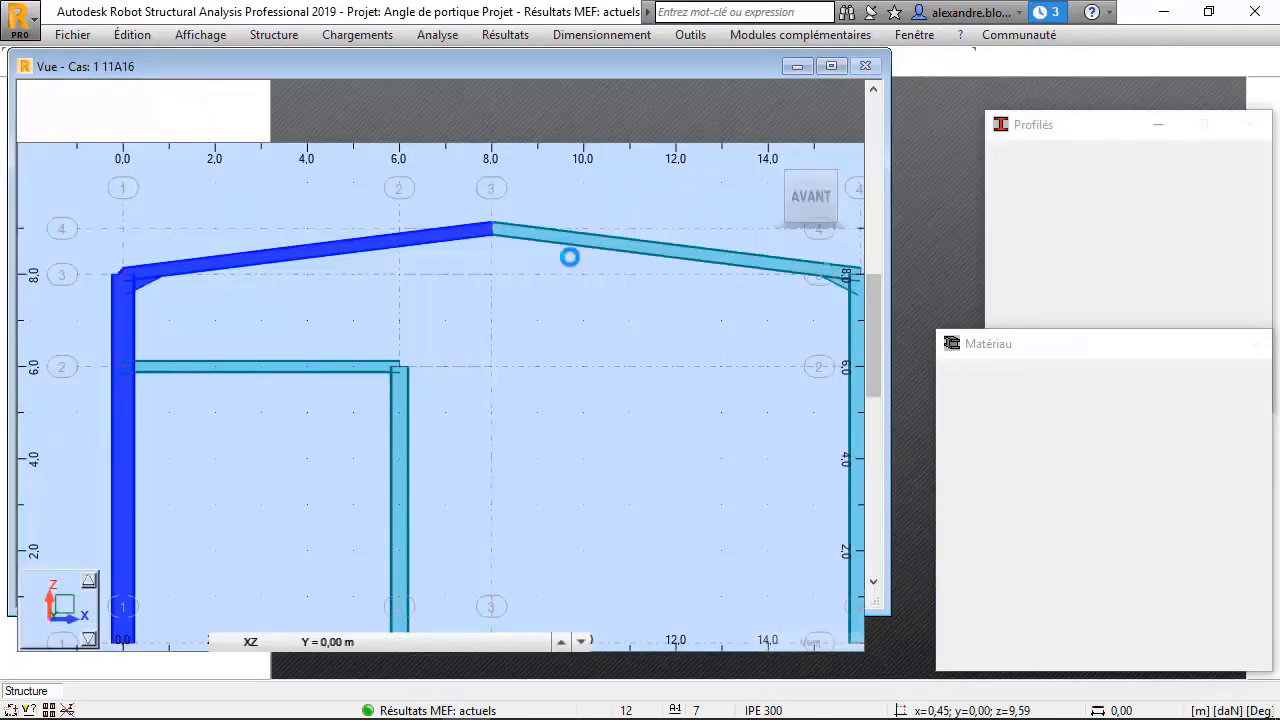
middle_click_drag(393, 288, 513, 304)
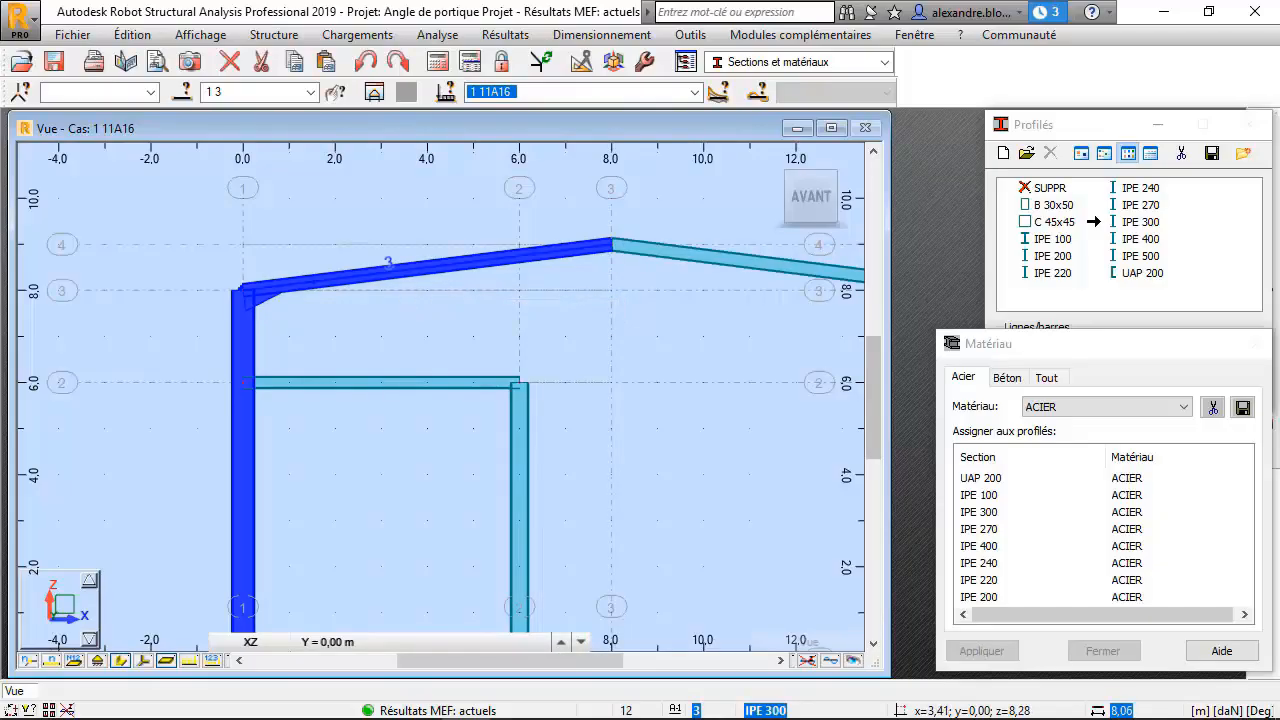
left_click(884, 62)
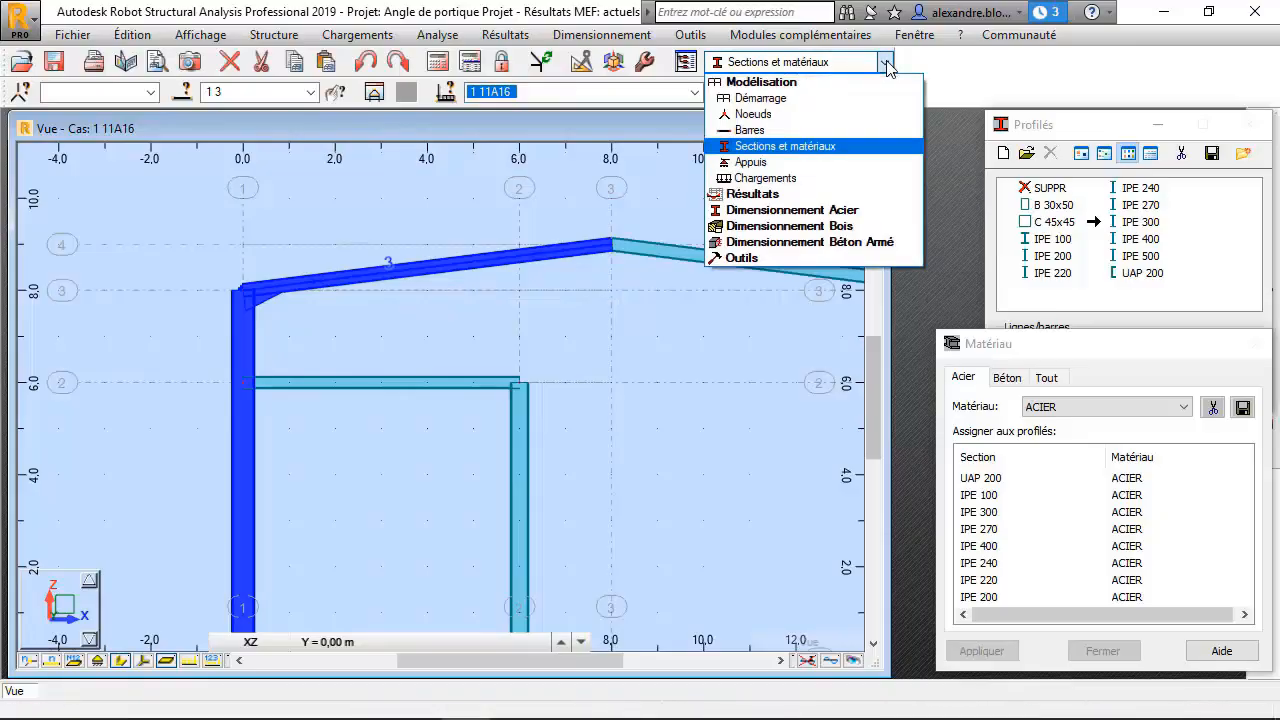
left_click(766, 212)
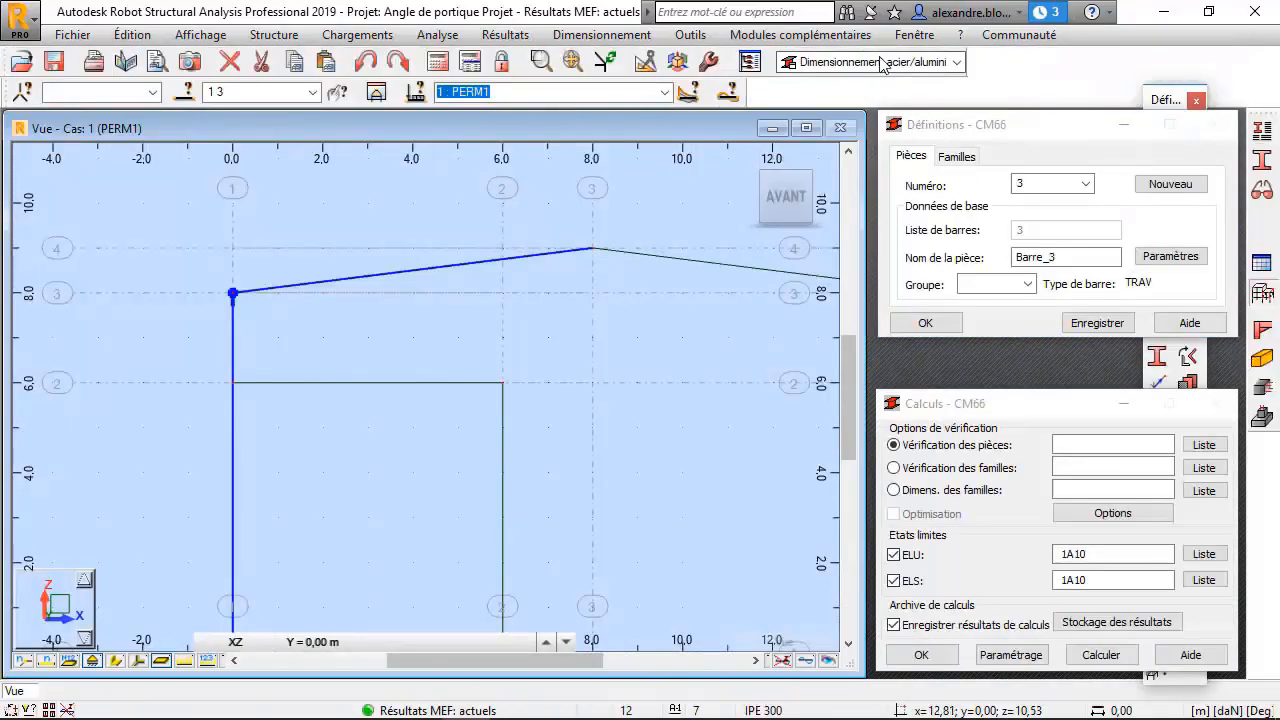
left_click(880, 62)
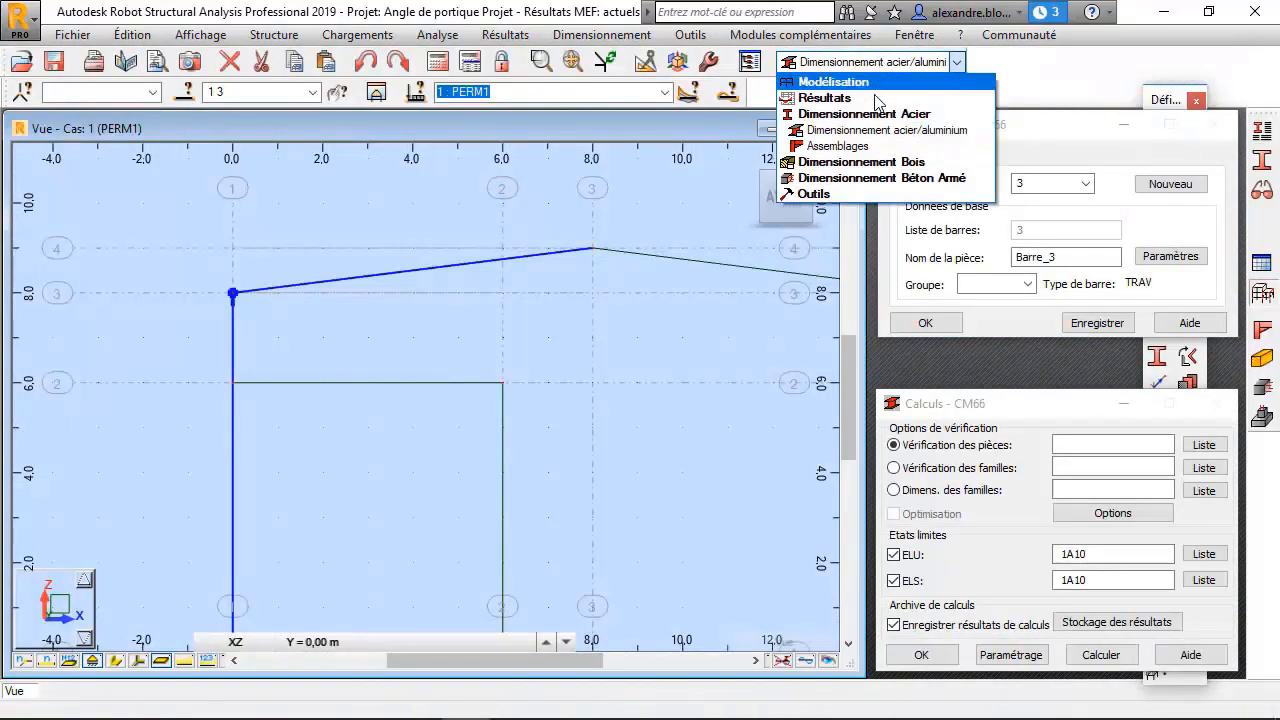
left_click(830, 150)
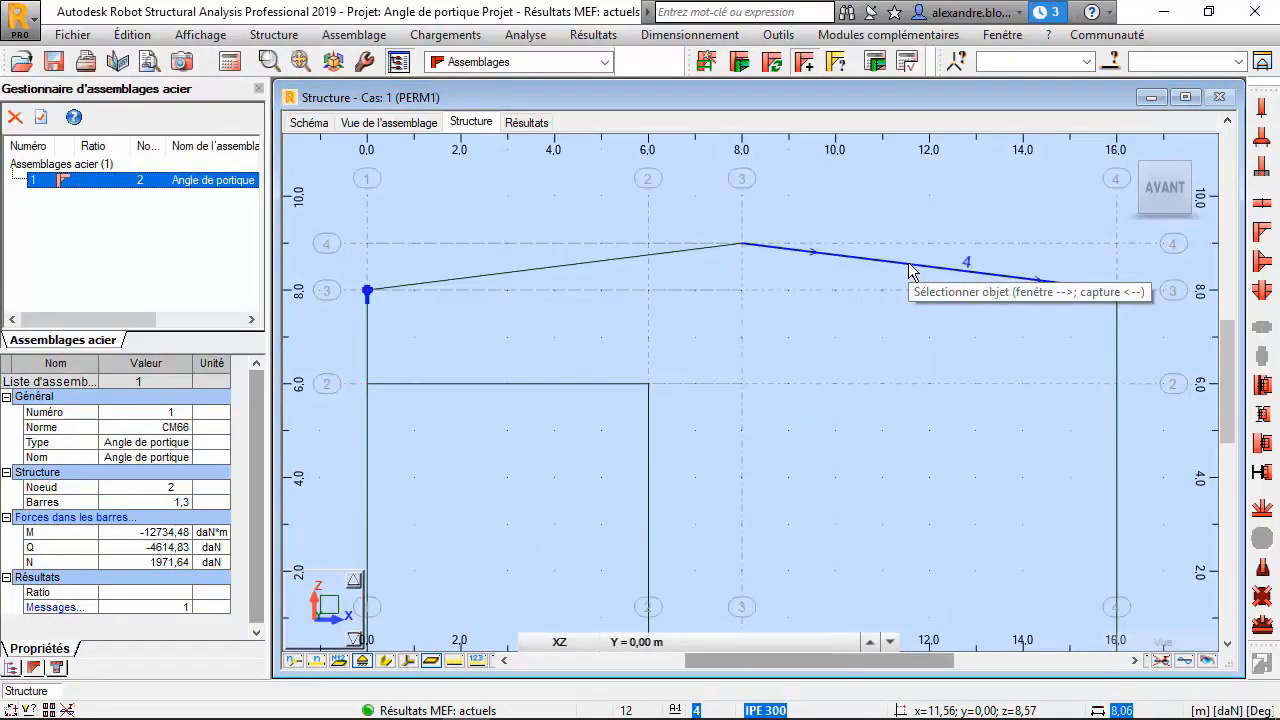
Step: Create a frame-corner connection between rafter bar 4 and column bar 2, closing its definition without editing it
left_click(910, 271)
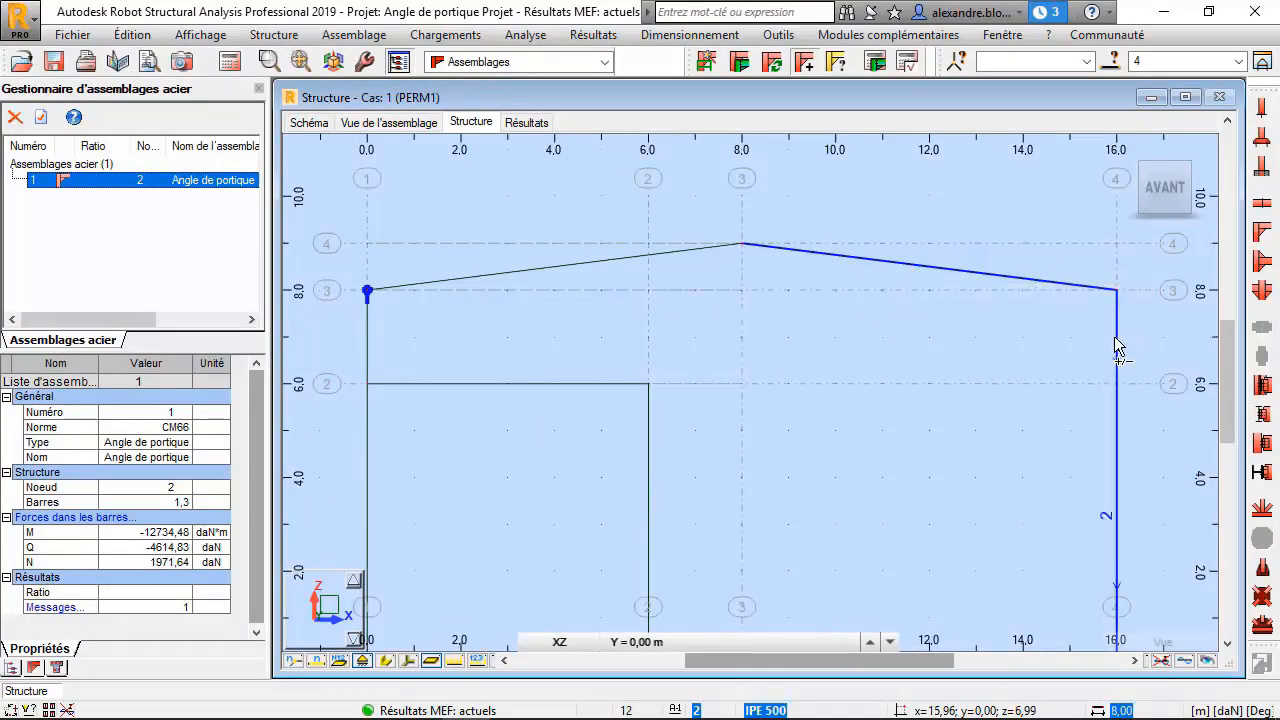
left_click(706, 59)
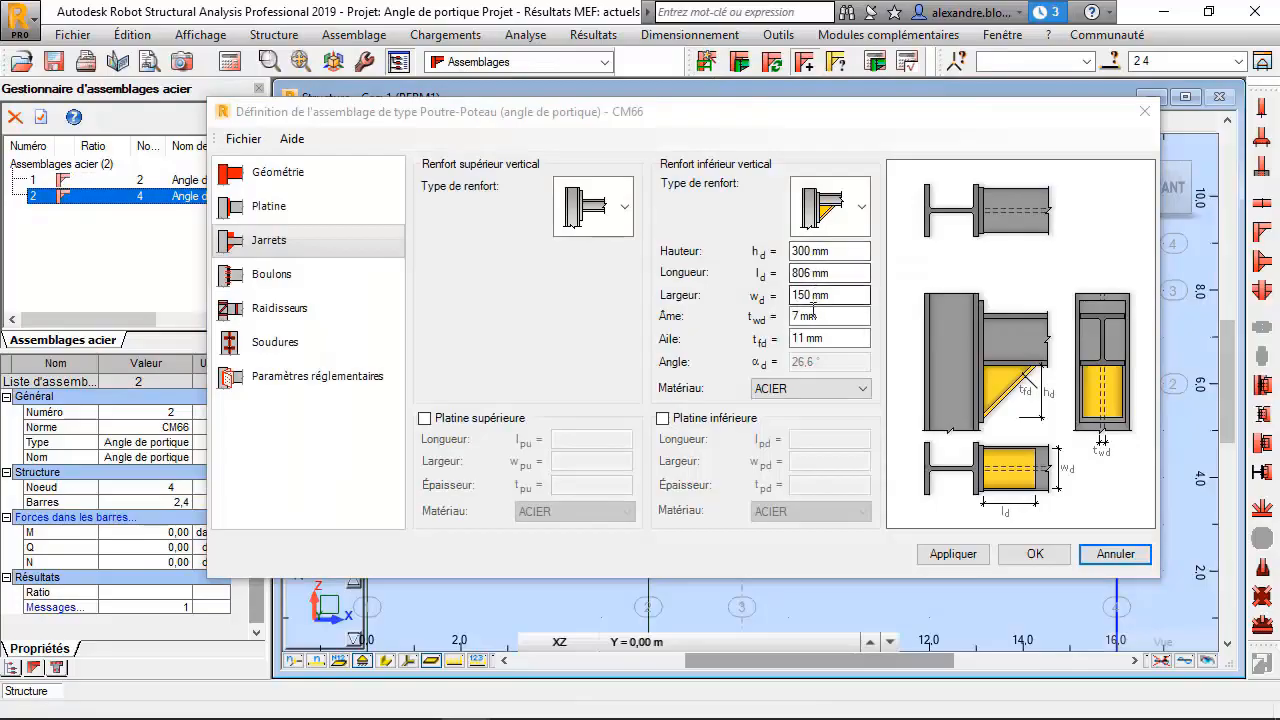
left_click(1115, 557)
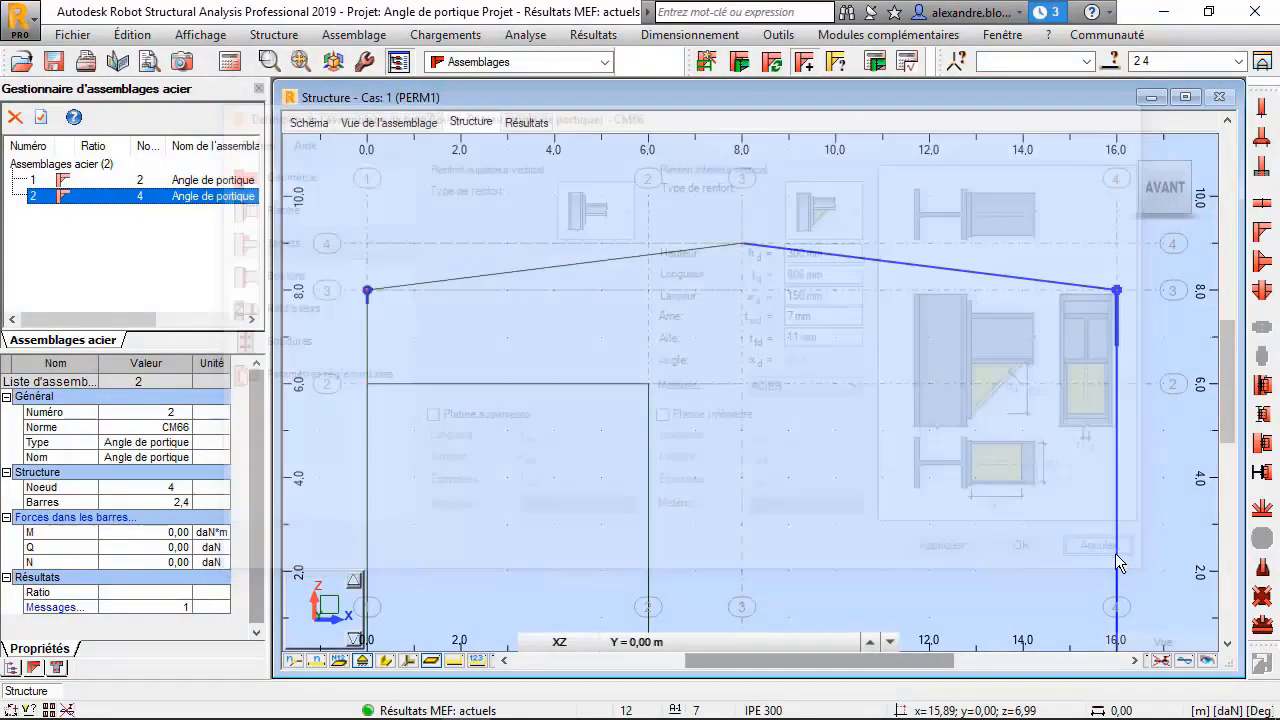
Step: Save connection 1's parameters to the file Assemblage Poutre-Poteau 1.rxd, replacing the existing one, and close the definition
double_click(127, 182)
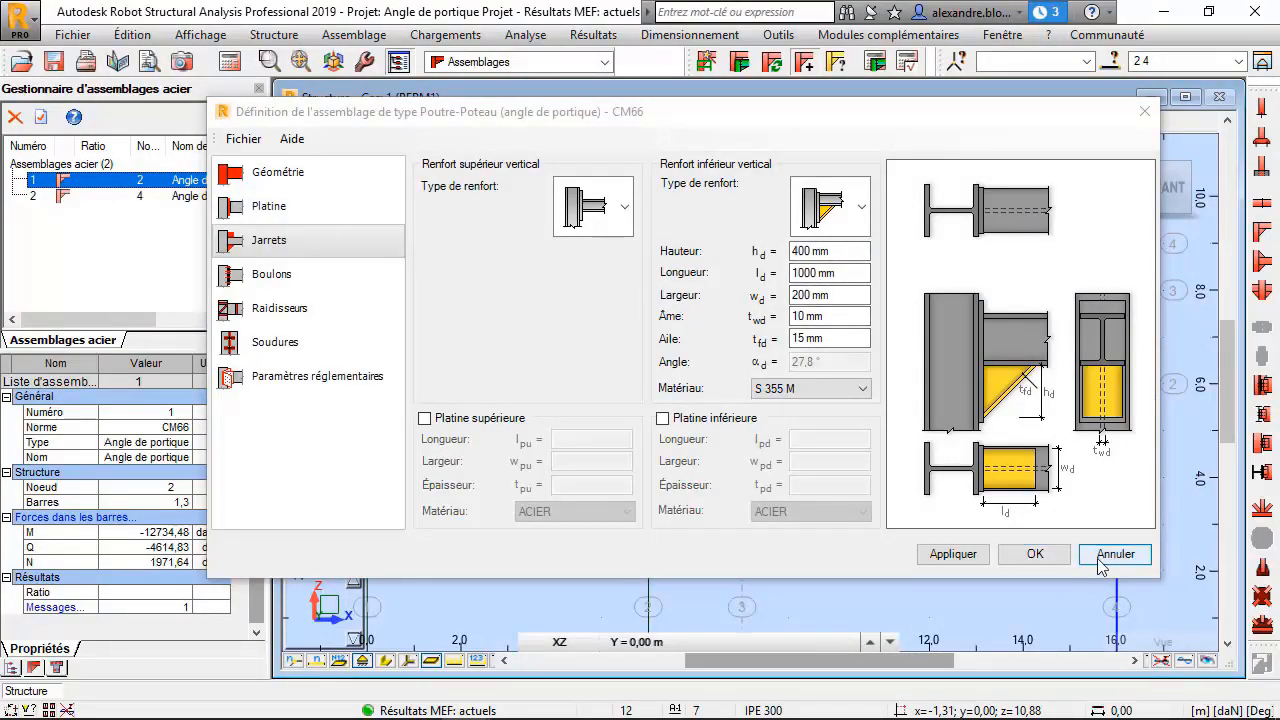
left_click(255, 141)
left_click(270, 184)
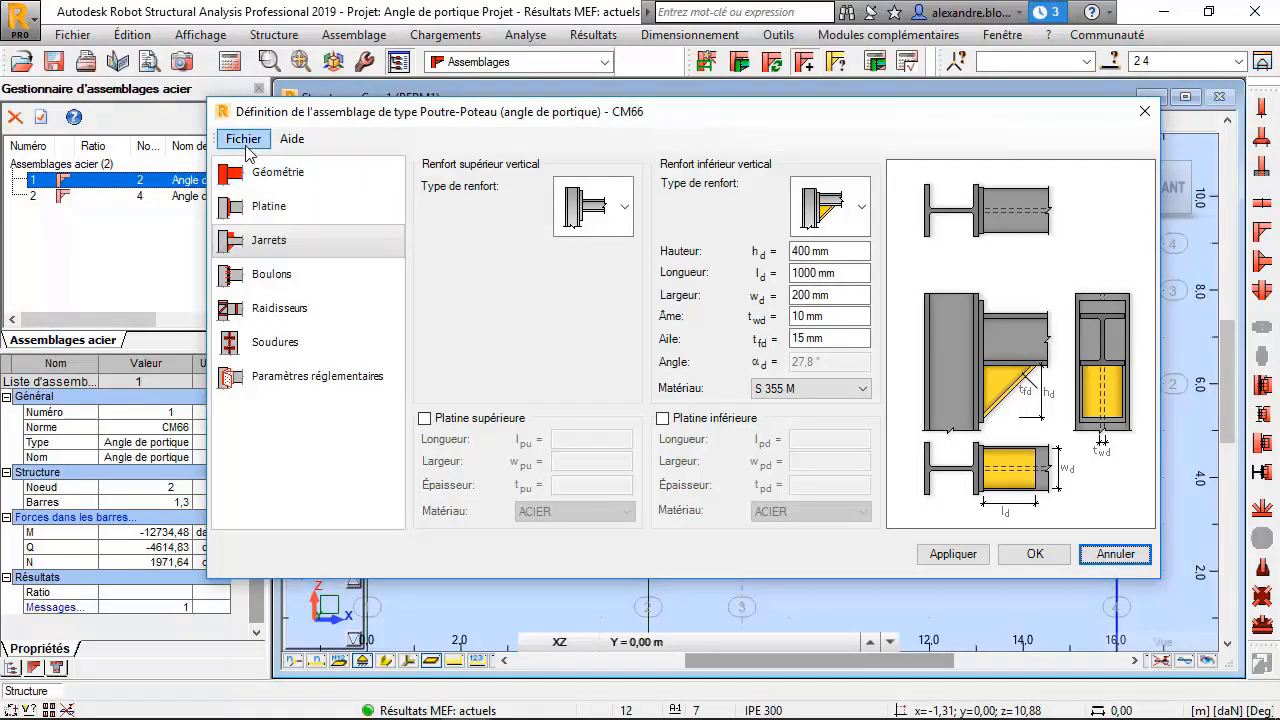
left_click(244, 139)
left_click(285, 204)
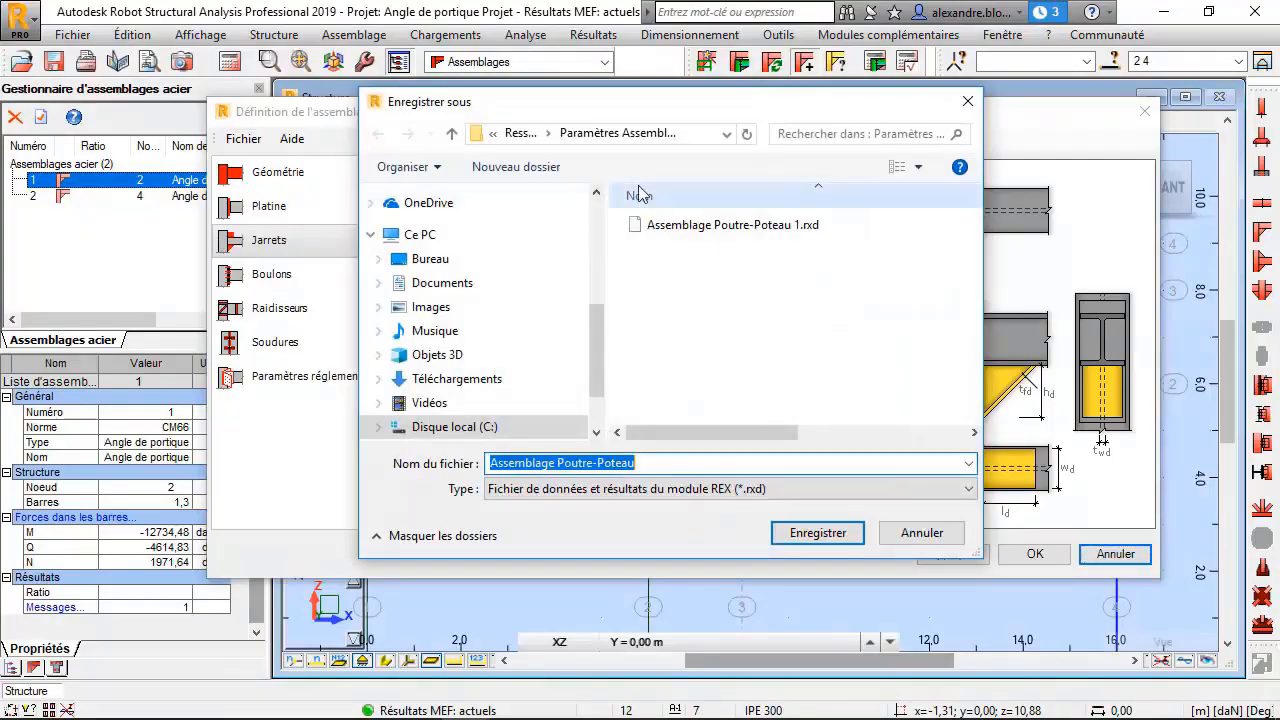
left_click(700, 224)
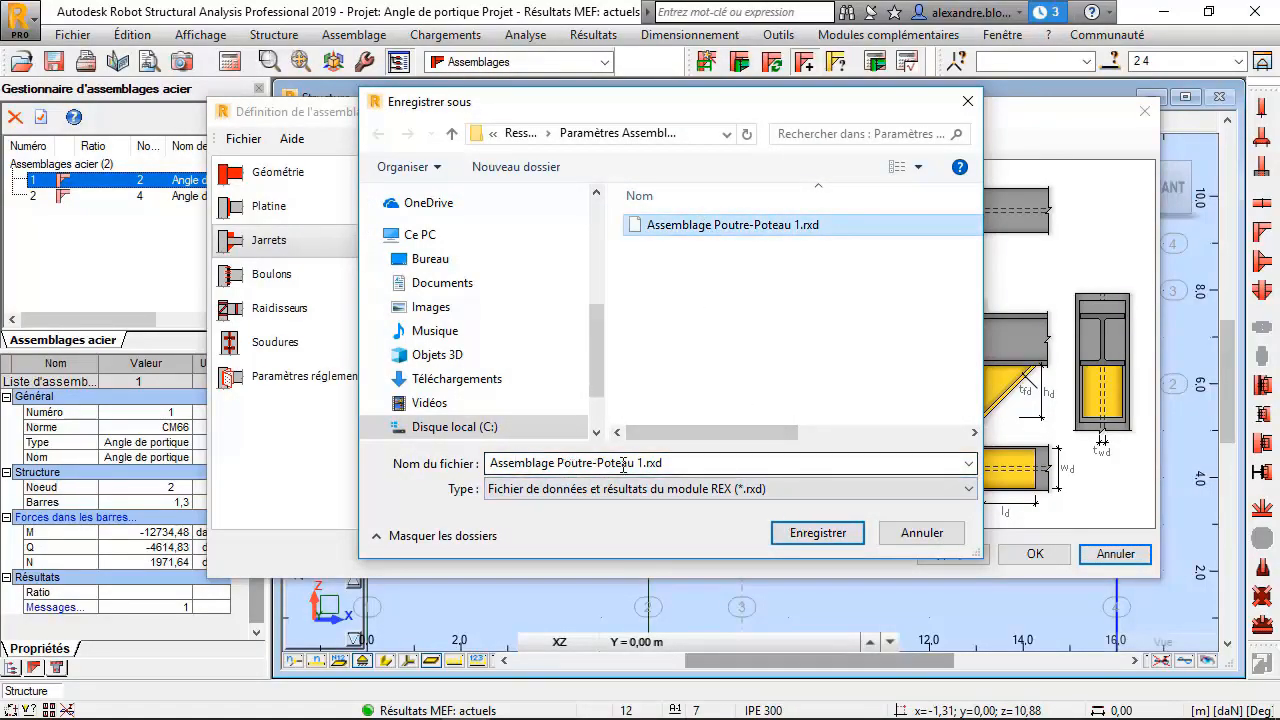
left_click(805, 538)
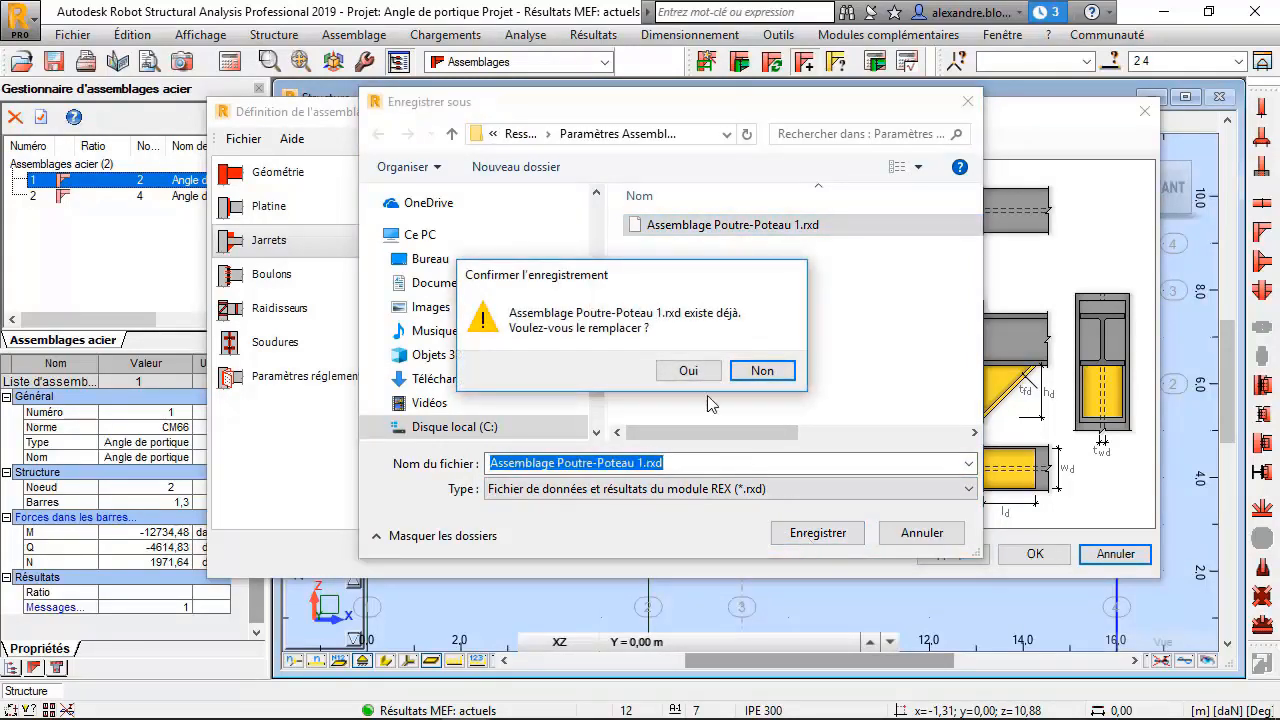
left_click(688, 370)
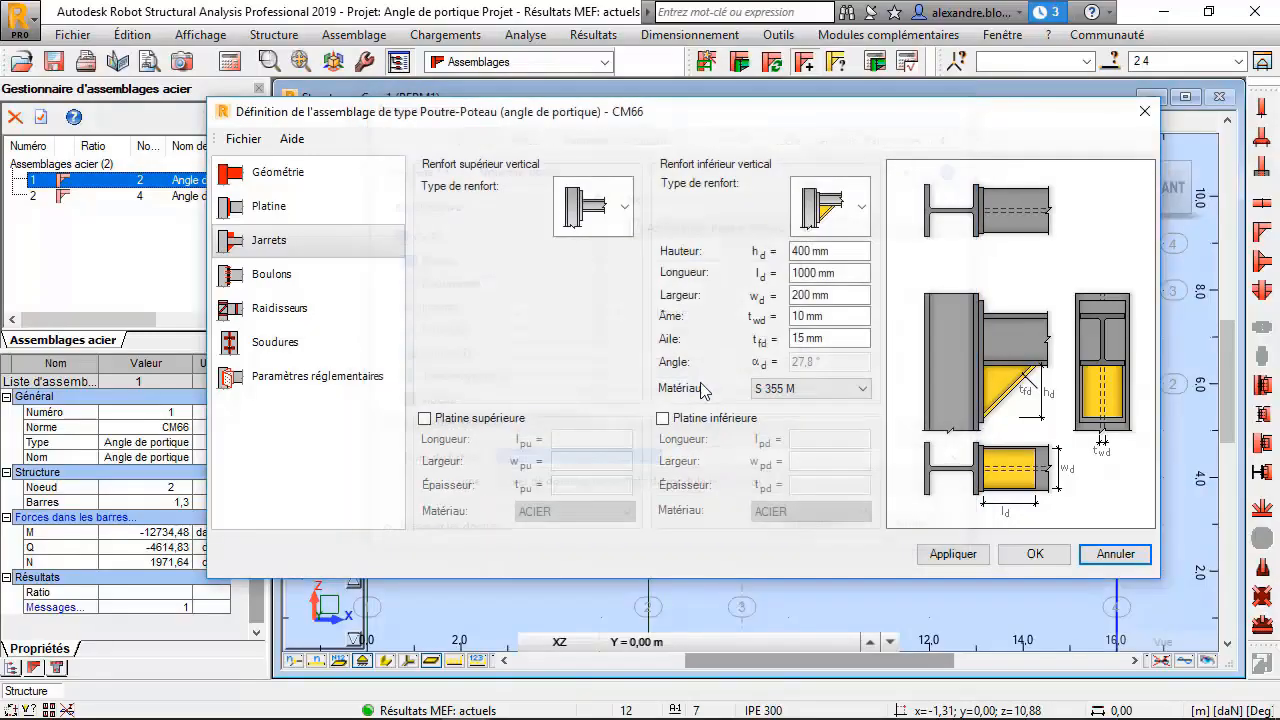
left_click(1033, 556)
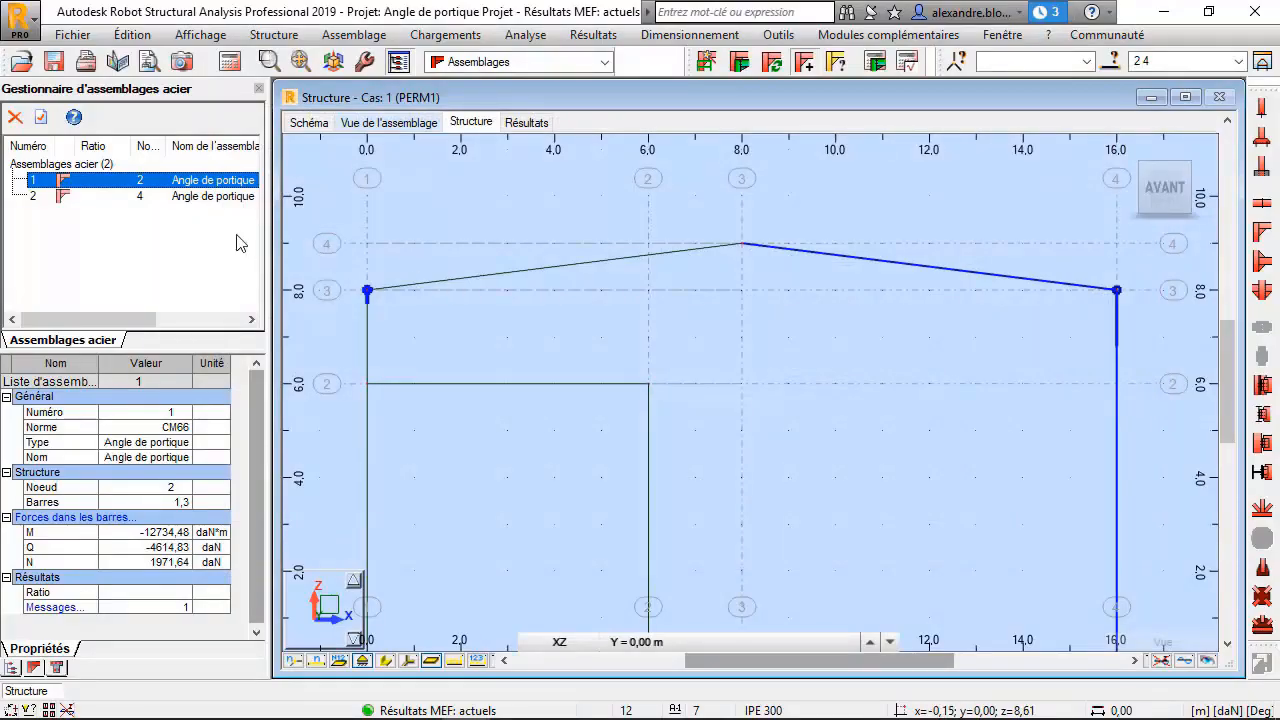
Step: Load the saved parameters from Assemblage Poutre-Poteau 1.rxd into connection 2, and apply and close its definition
double_click(60, 196)
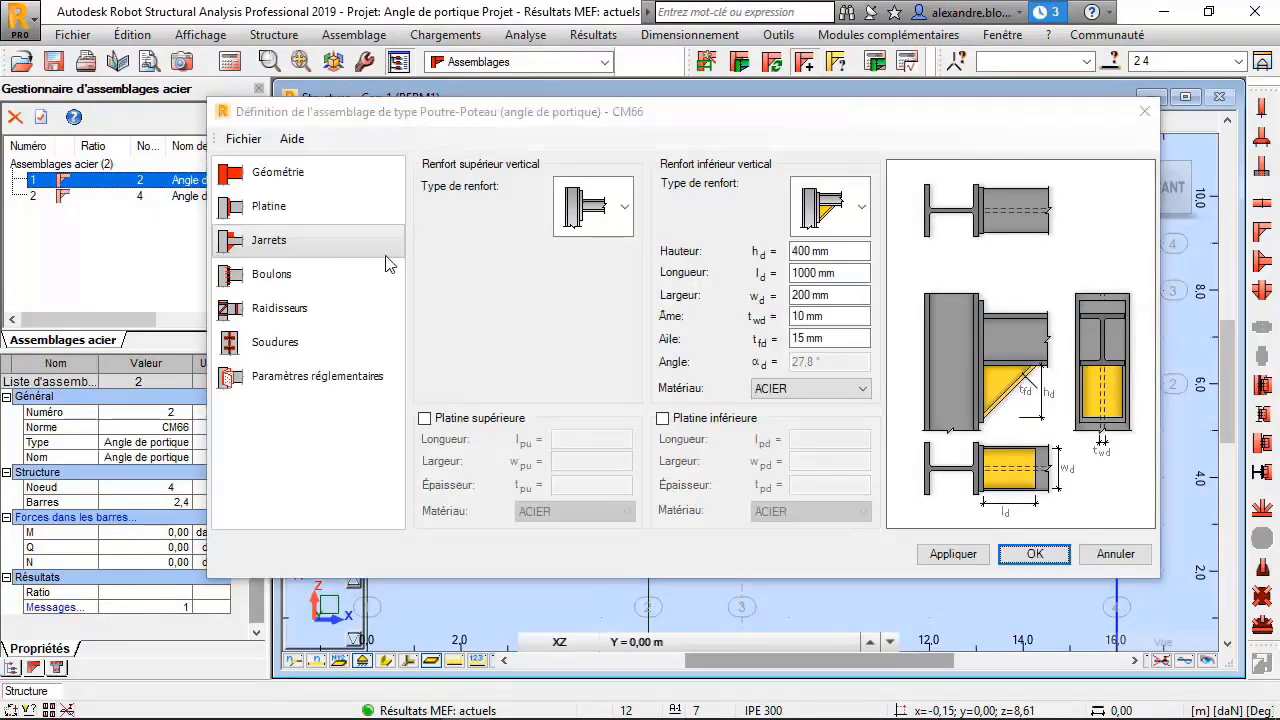
left_click_drag(521, 128, 859, 165)
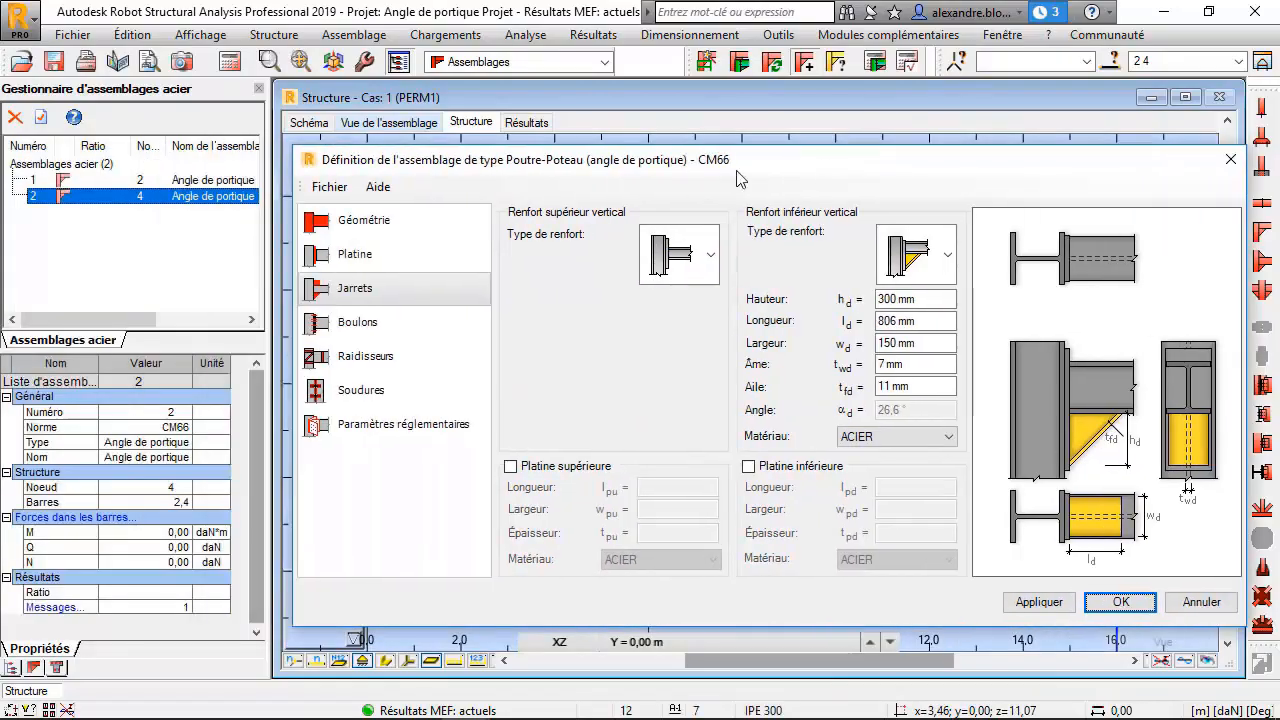
left_click(328, 187)
left_click(350, 209)
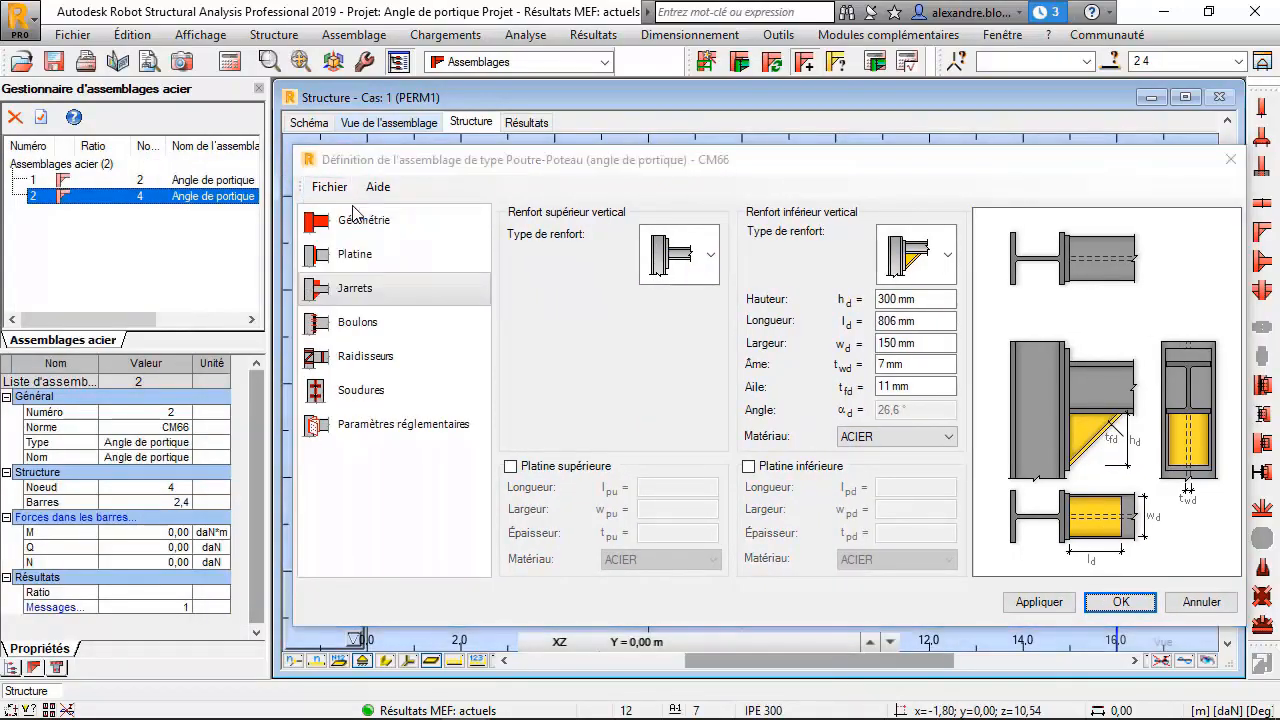
left_click(598, 314)
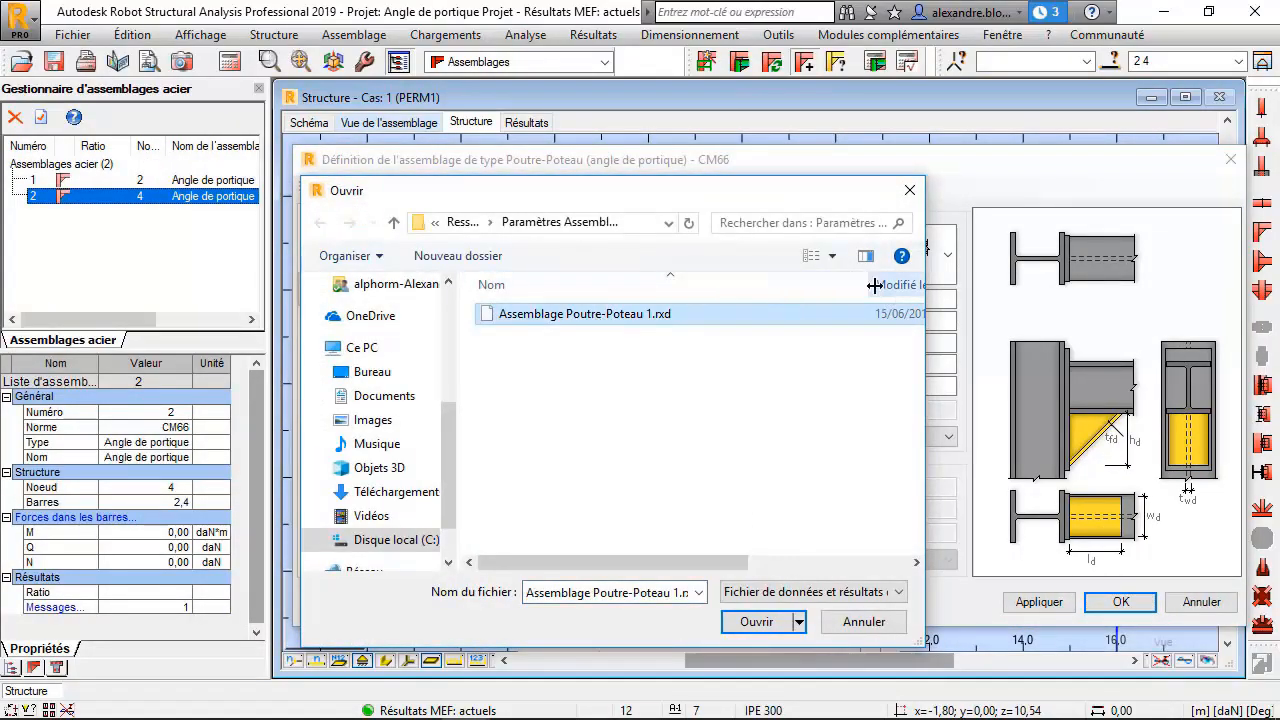
left_click_drag(866, 285, 897, 287)
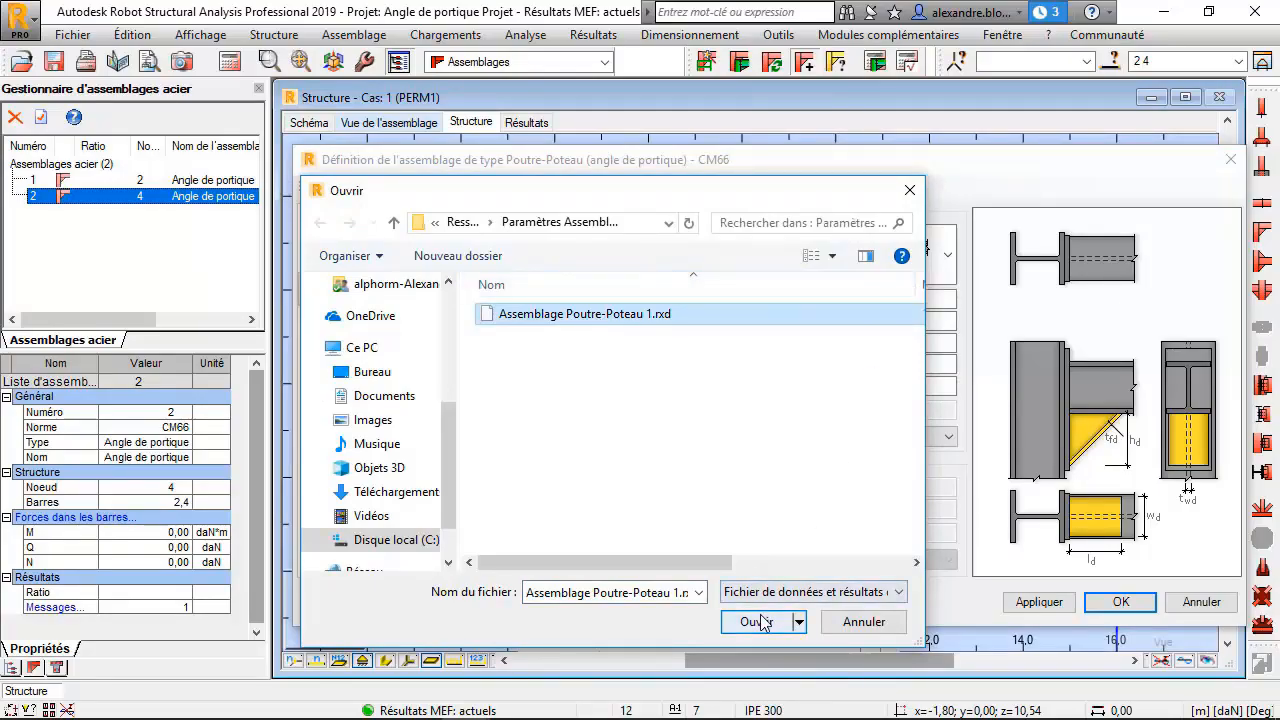
left_click(758, 620)
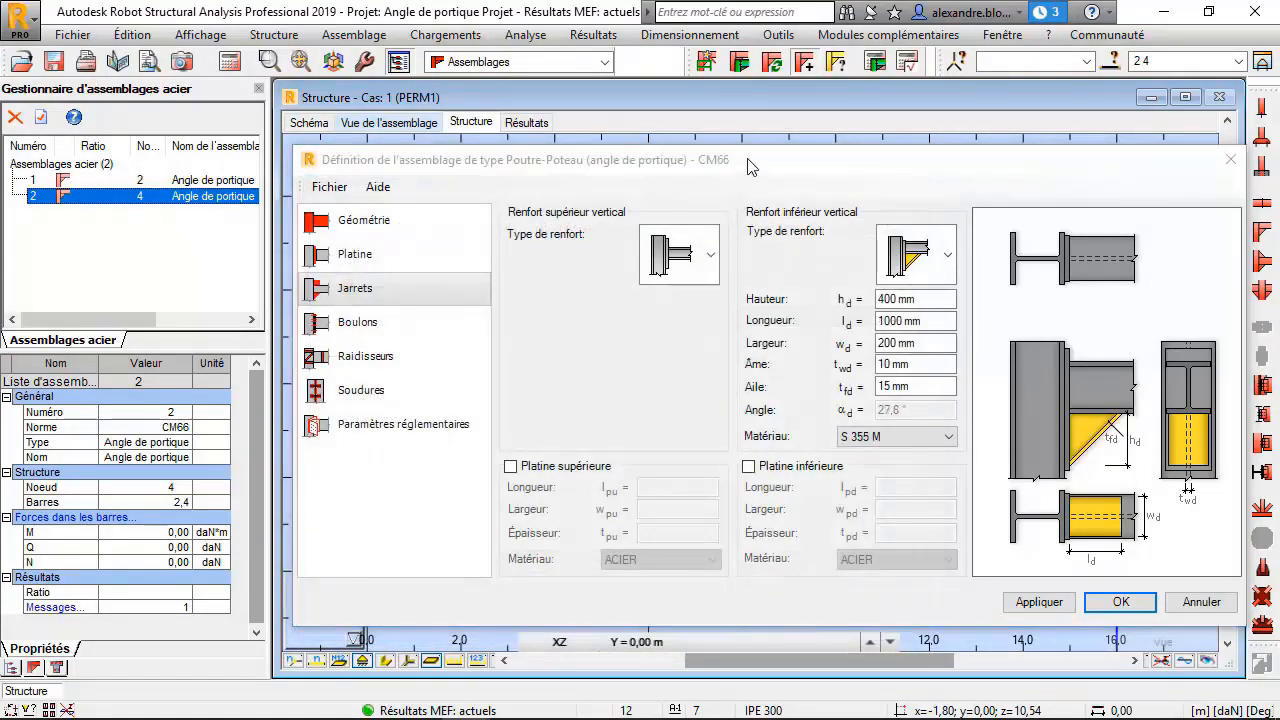
left_click_drag(752, 167, 619, 108)
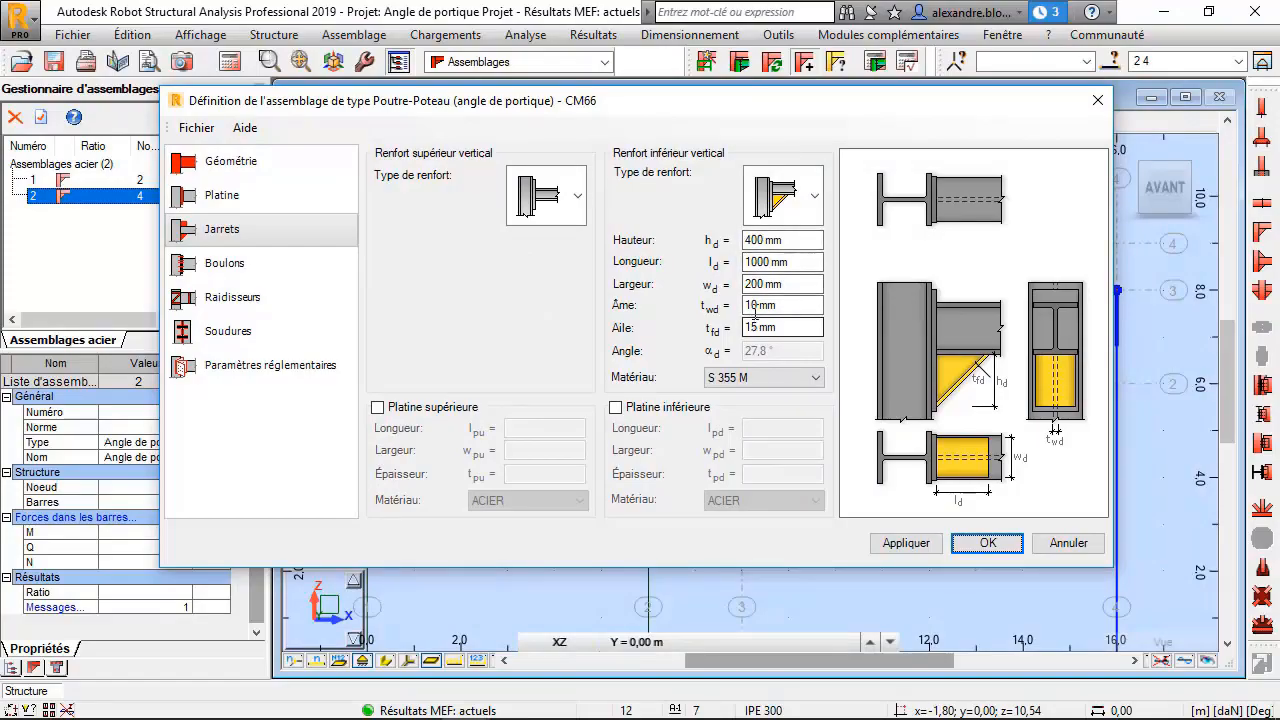
left_click(908, 546)
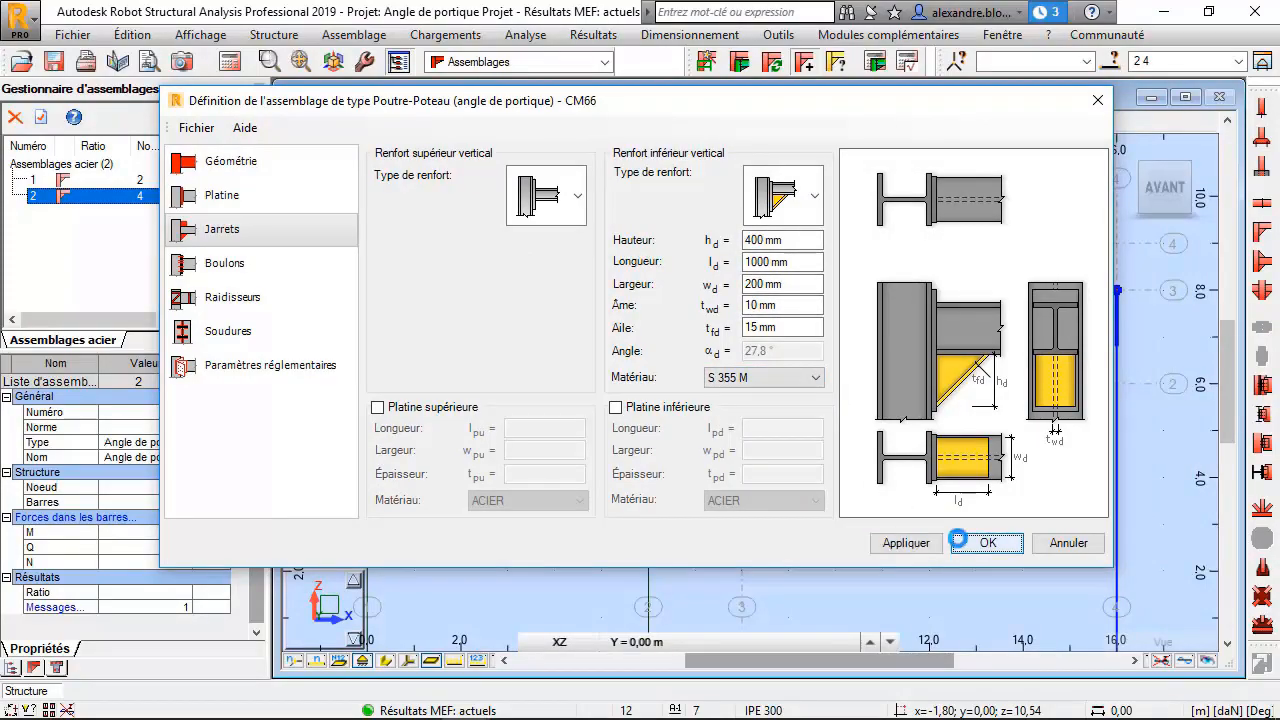
left_click(968, 546)
Step: Verify connection 2 at node 4 for load cases 11 and 14 and review its calculation note, returning to the structure view
left_click(518, 123)
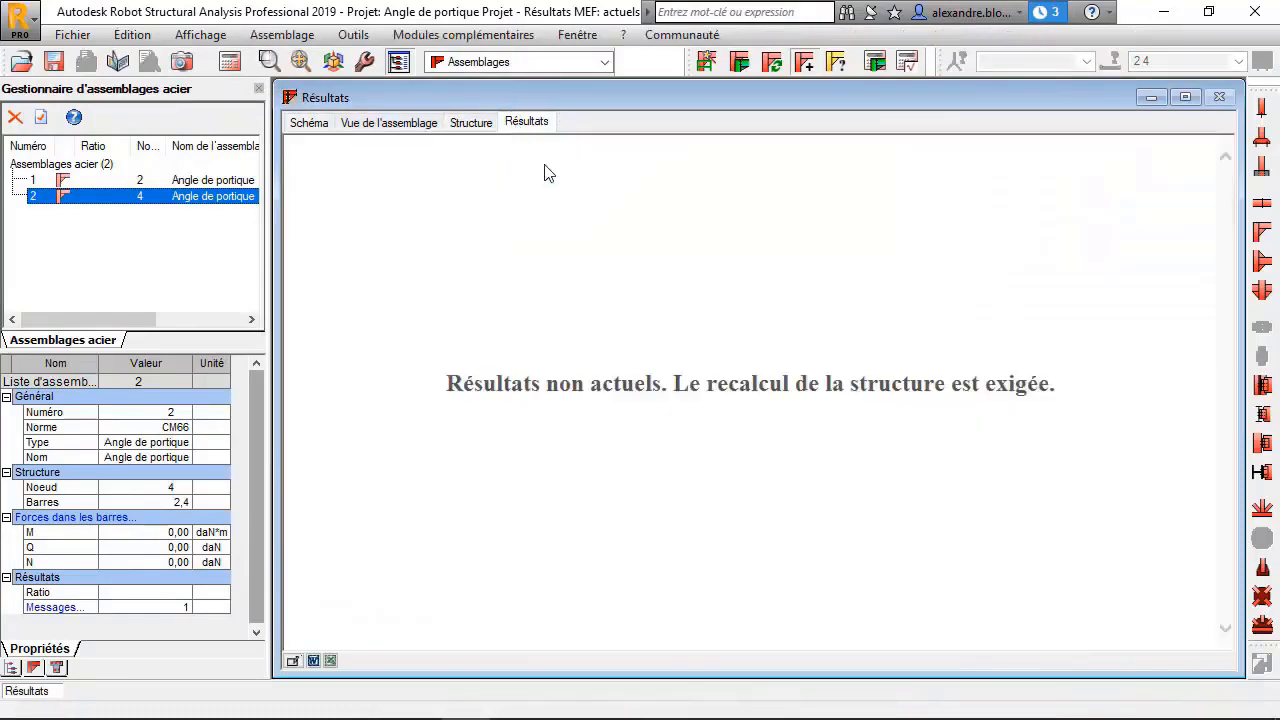
left_click(876, 63)
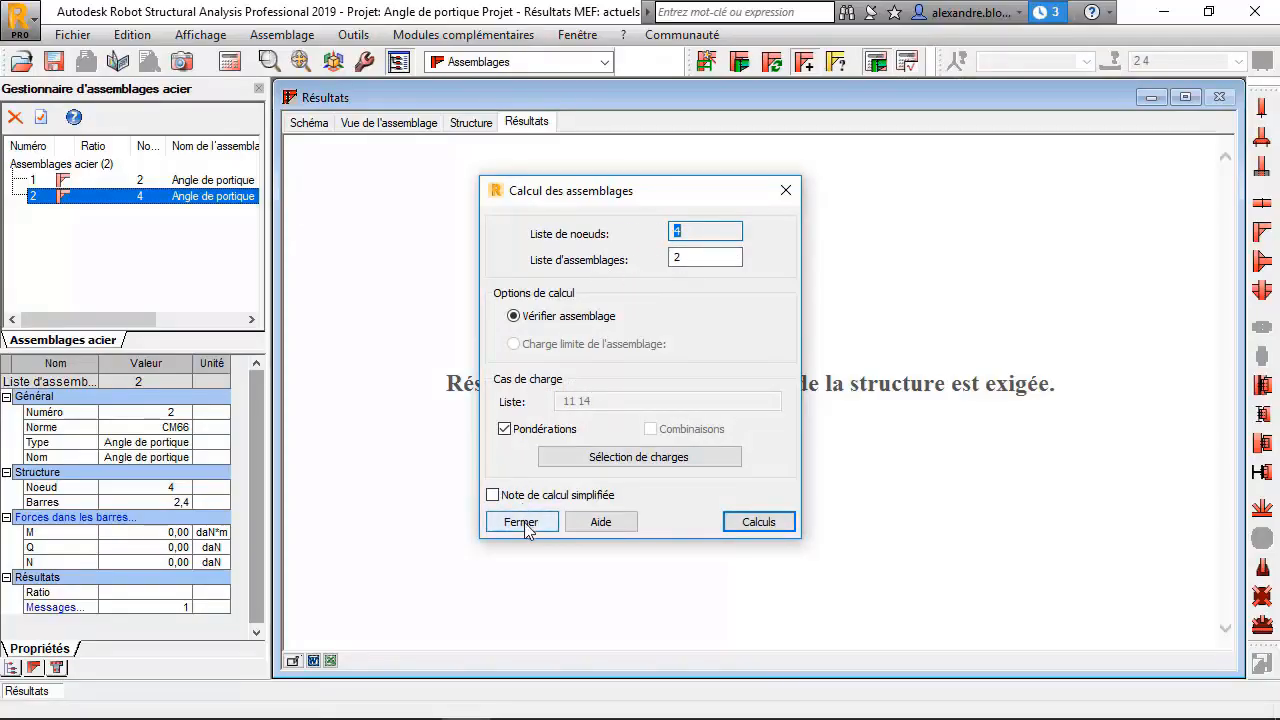
left_click(757, 523)
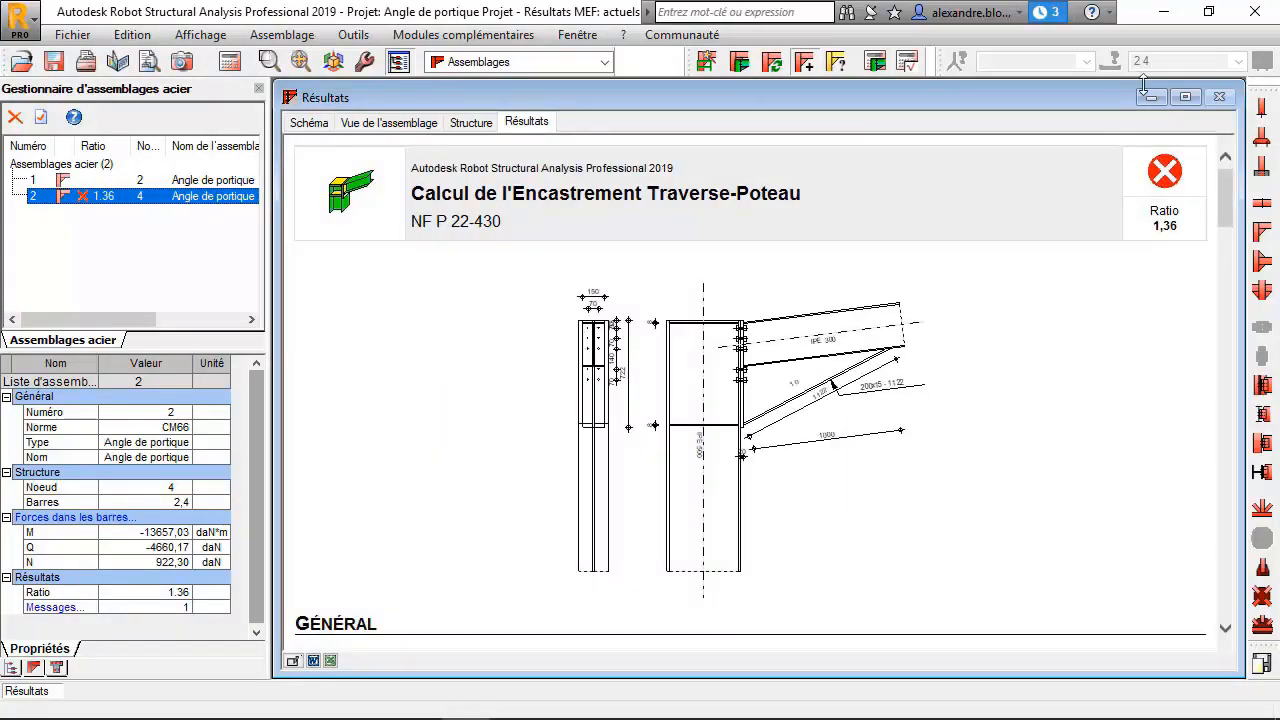
scroll(795, 268, "down", 20)
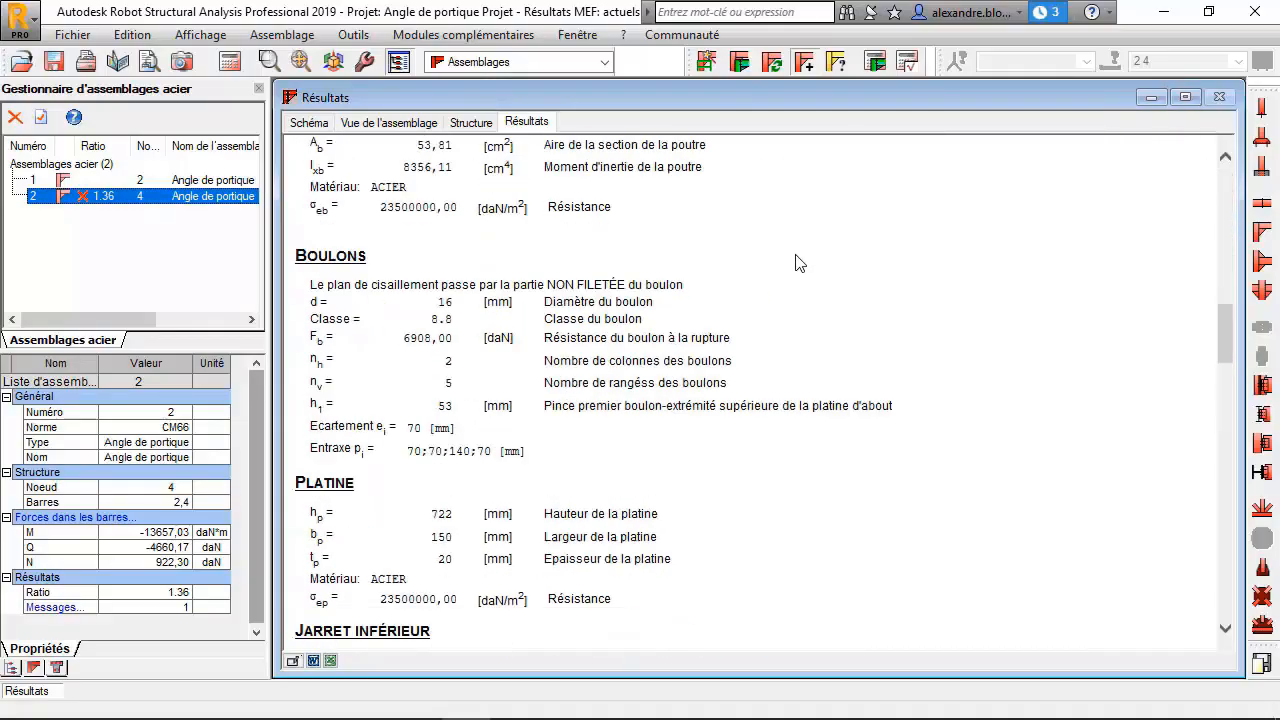
scroll(795, 268, "up", 20)
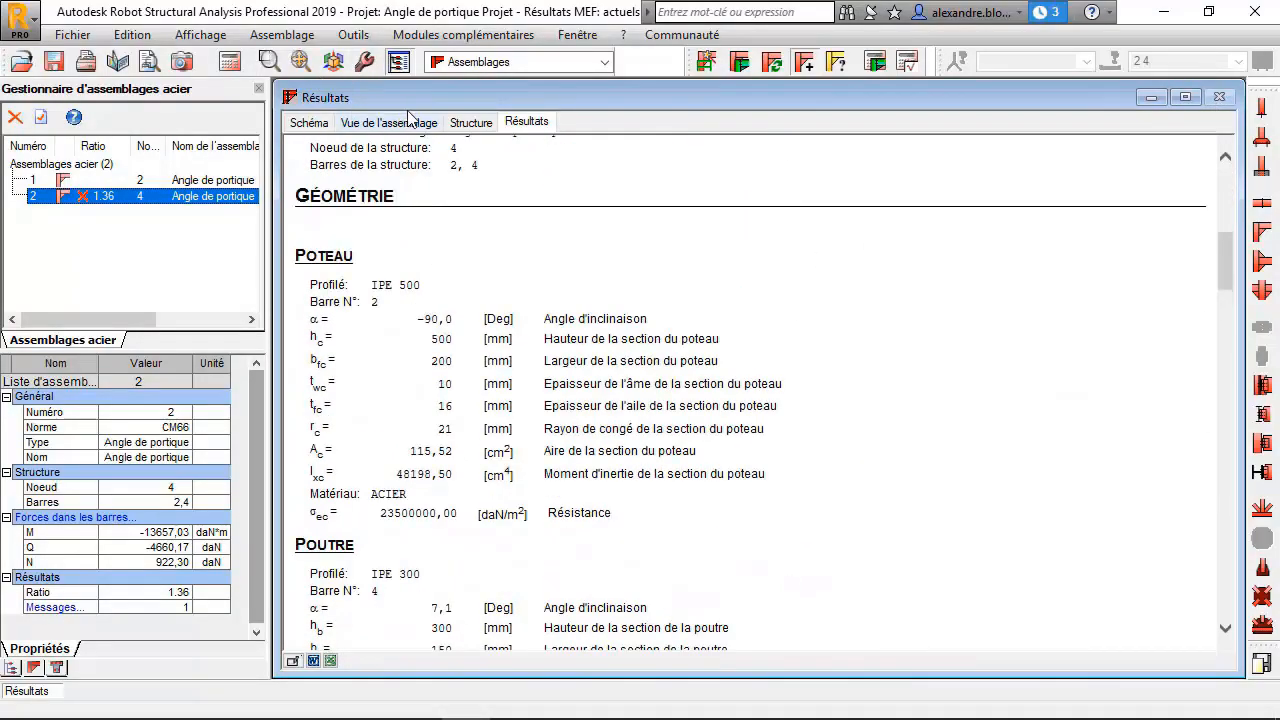
left_click(471, 122)
left_click(604, 62)
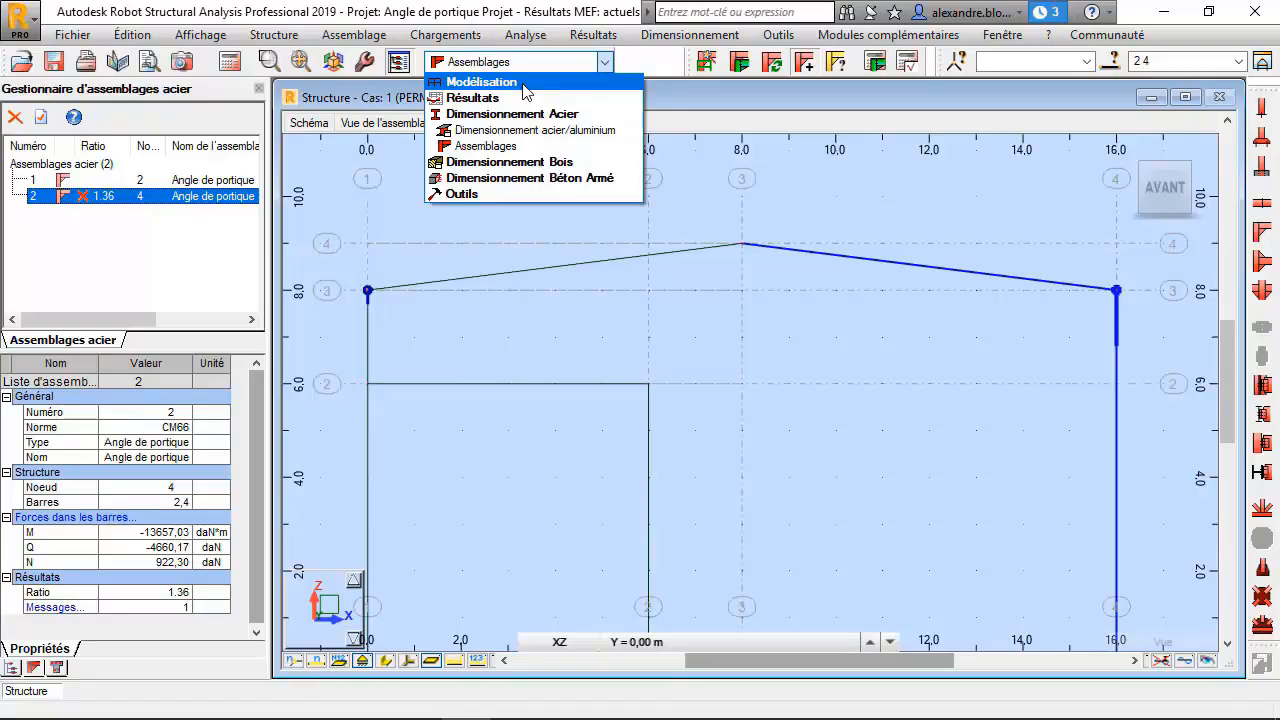
left_click(734, 94)
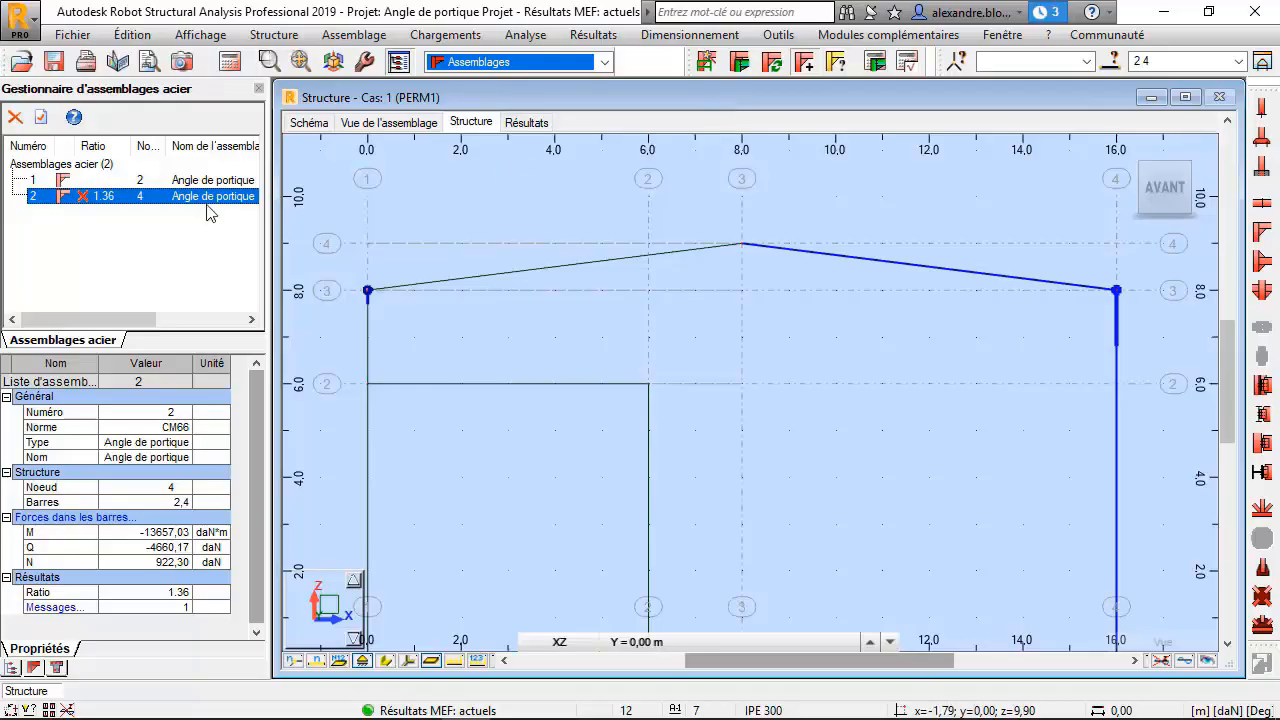
left_click(142, 244)
Step: Create a beam-to-beam end-plate connection at the ridge between rafter bars 3 and 4
left_click(627, 277)
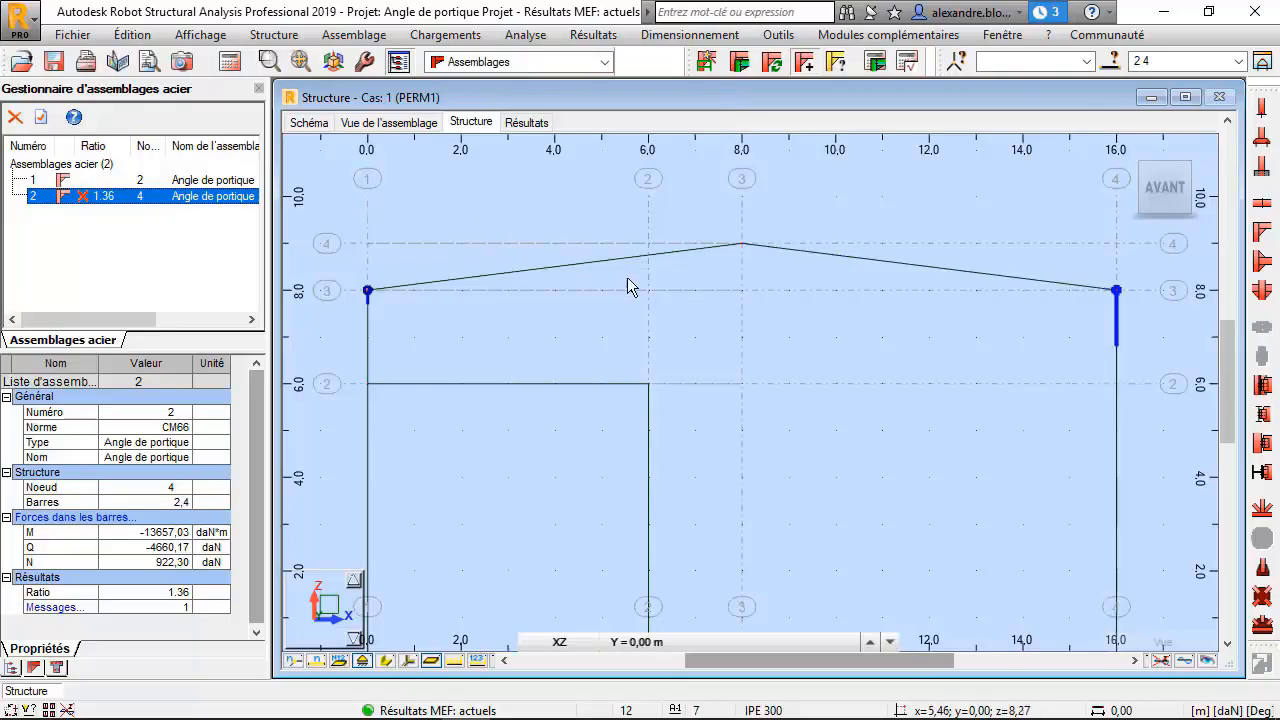
left_click(766, 255)
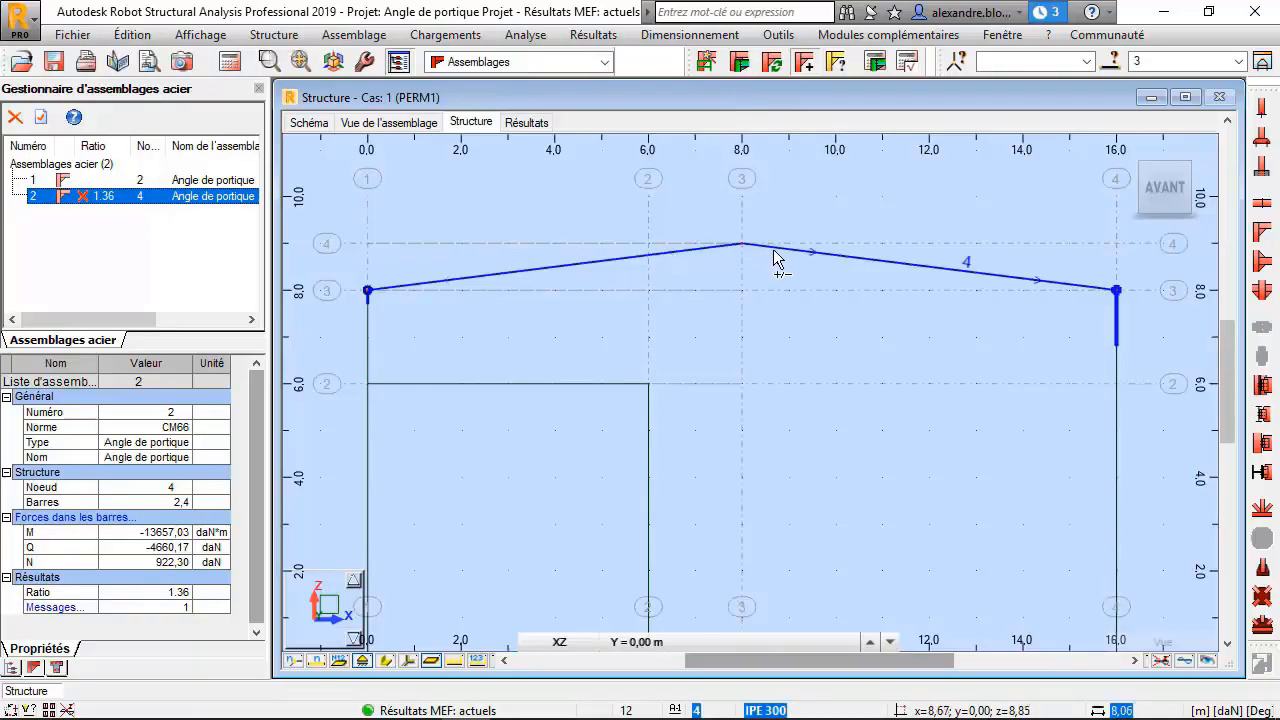
left_click(774, 338)
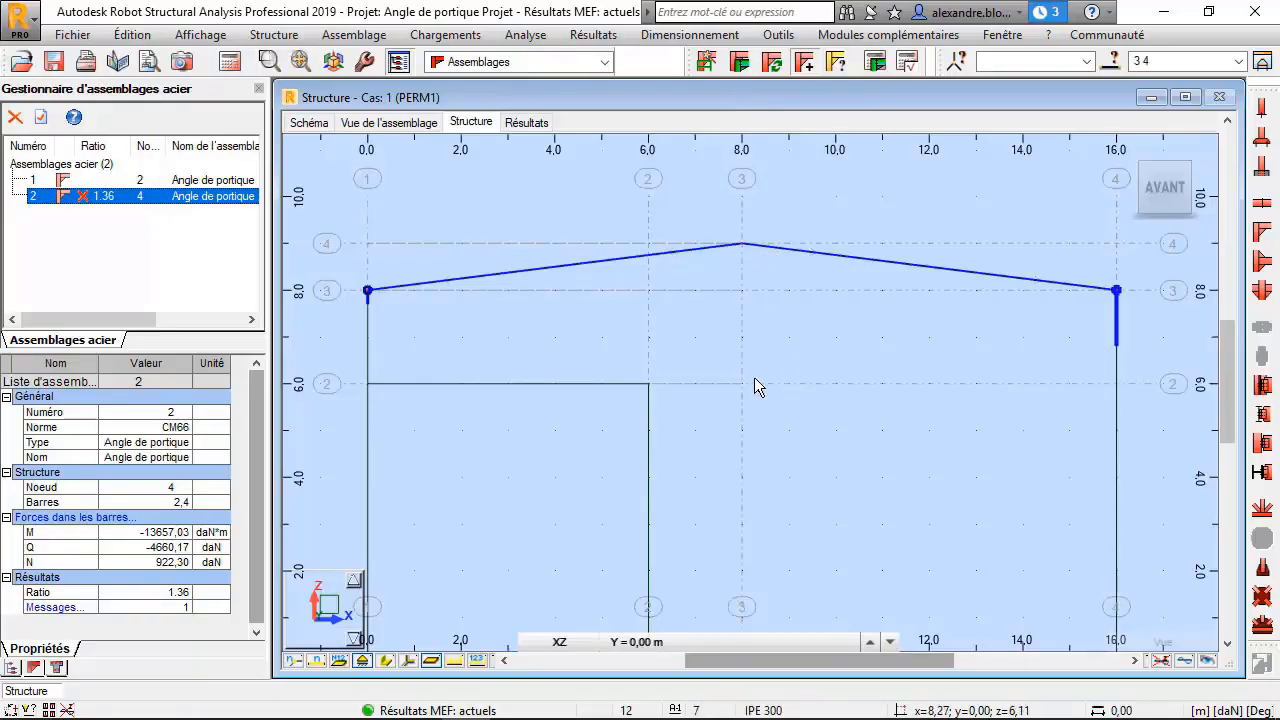
left_click(706, 62)
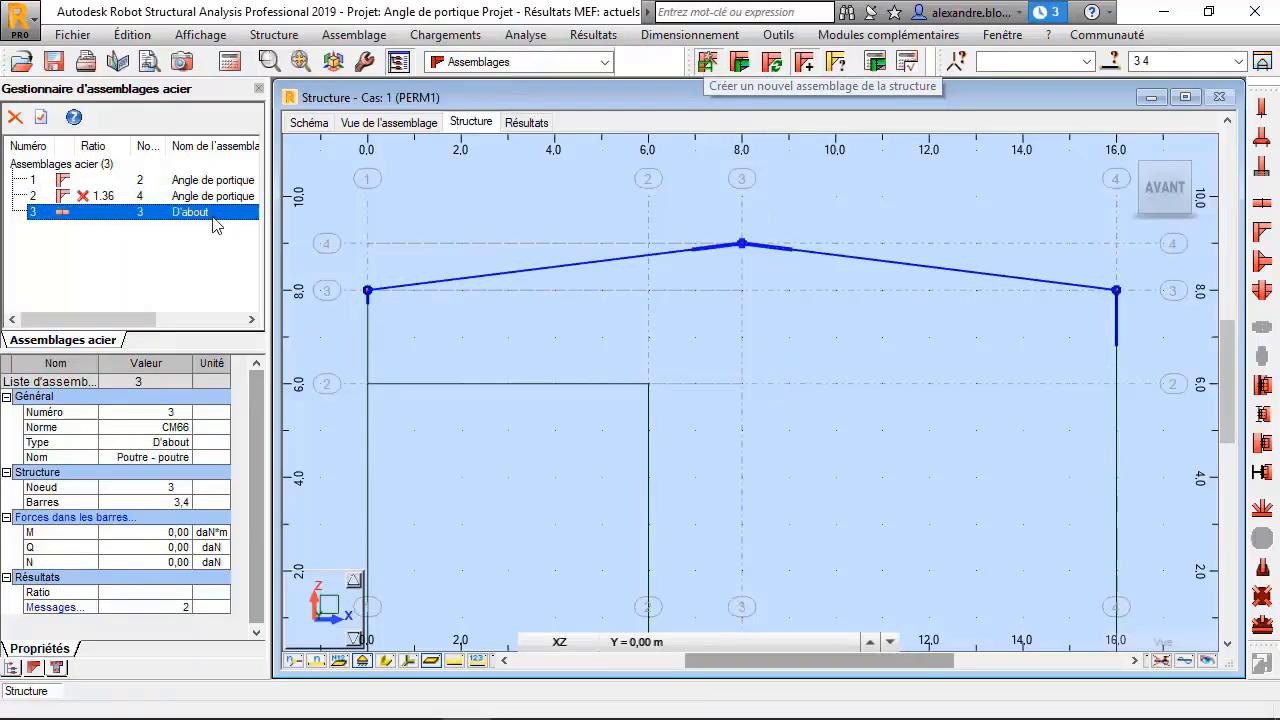
Step: Open the ridge connection's definition, review its geometry, end plate and haunch settings, and accept them
double_click(213, 216)
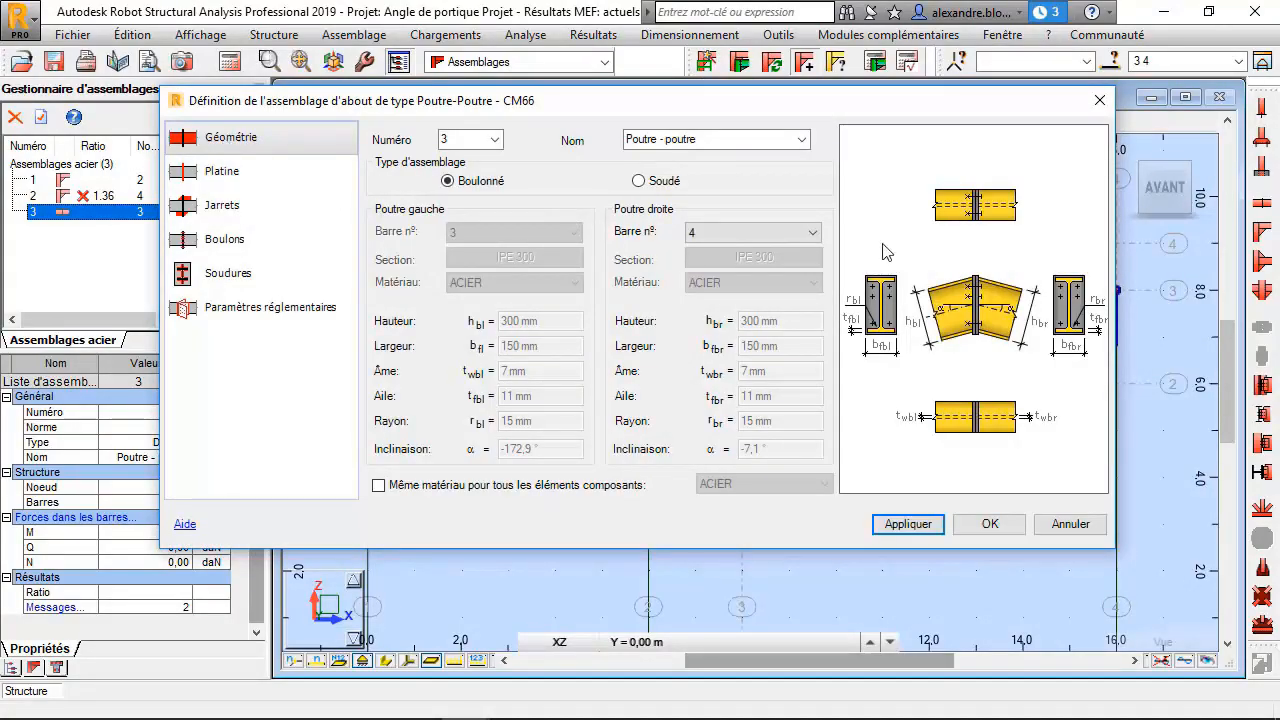
left_click(250, 172)
left_click(240, 206)
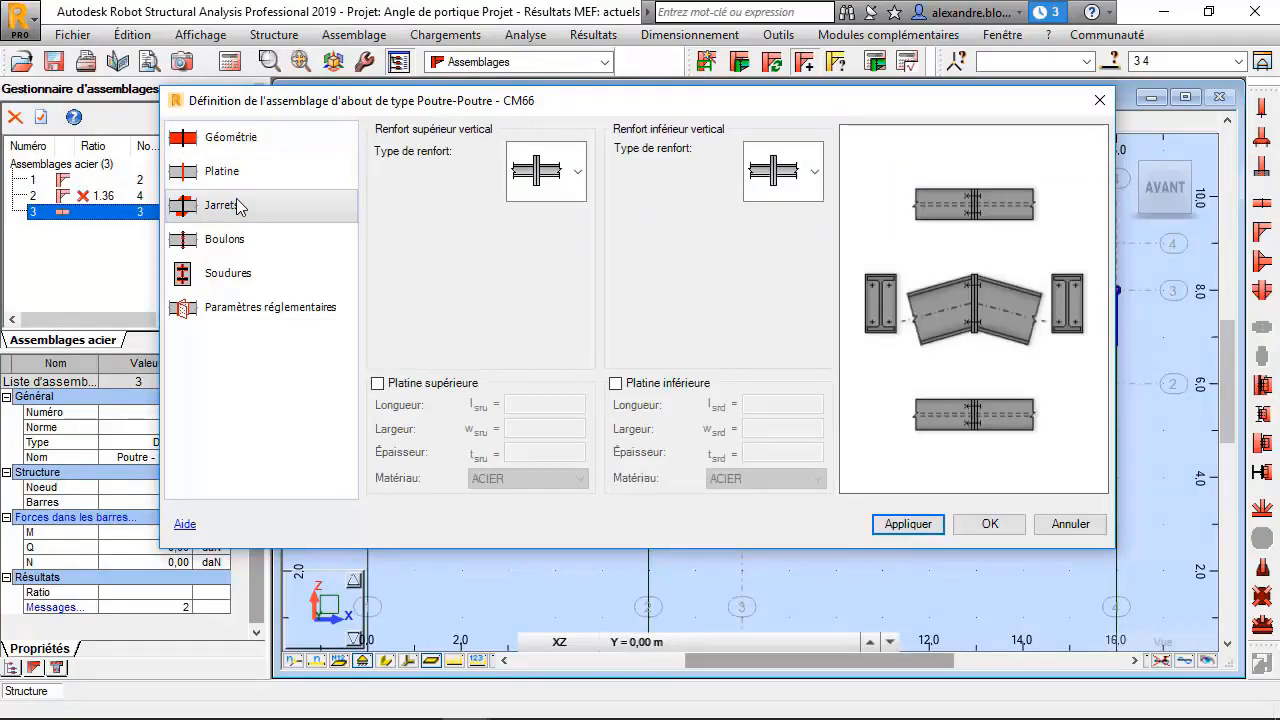
left_click(224, 176)
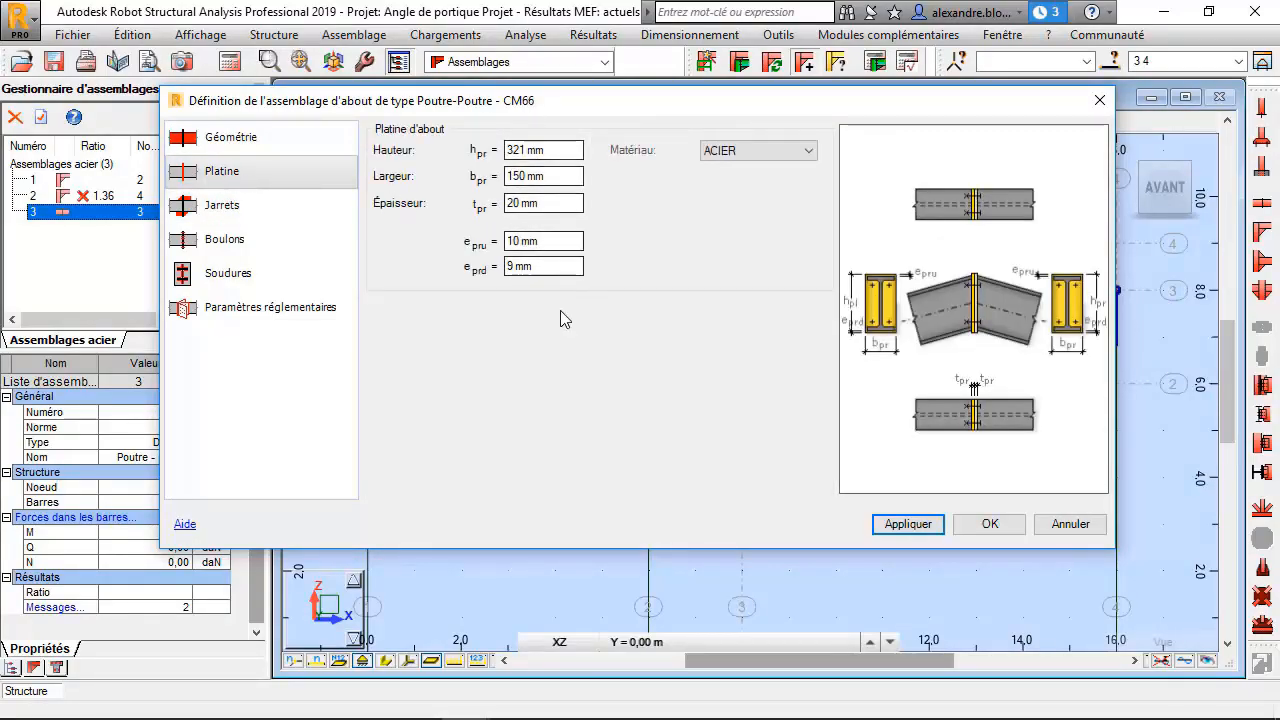
left_click(995, 524)
Step: Check the ridge connection's results page and 3D view, and return to the structure view
left_click(525, 122)
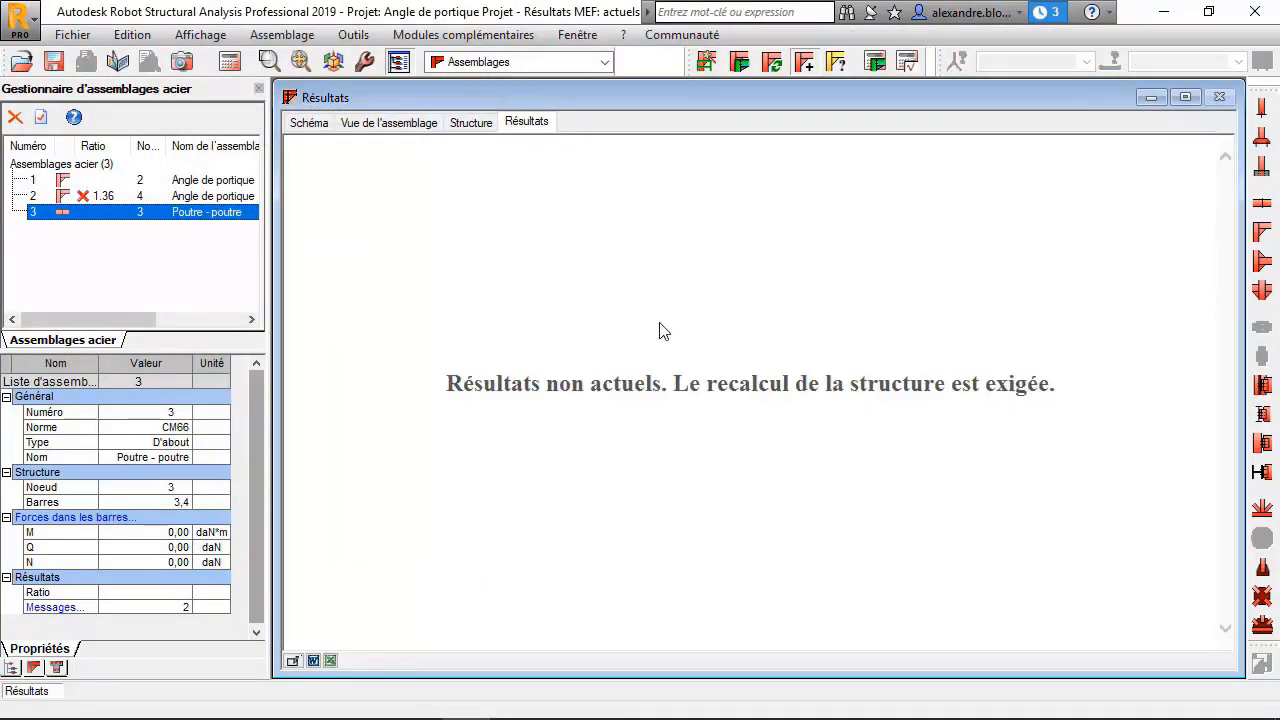
left_click(388, 124)
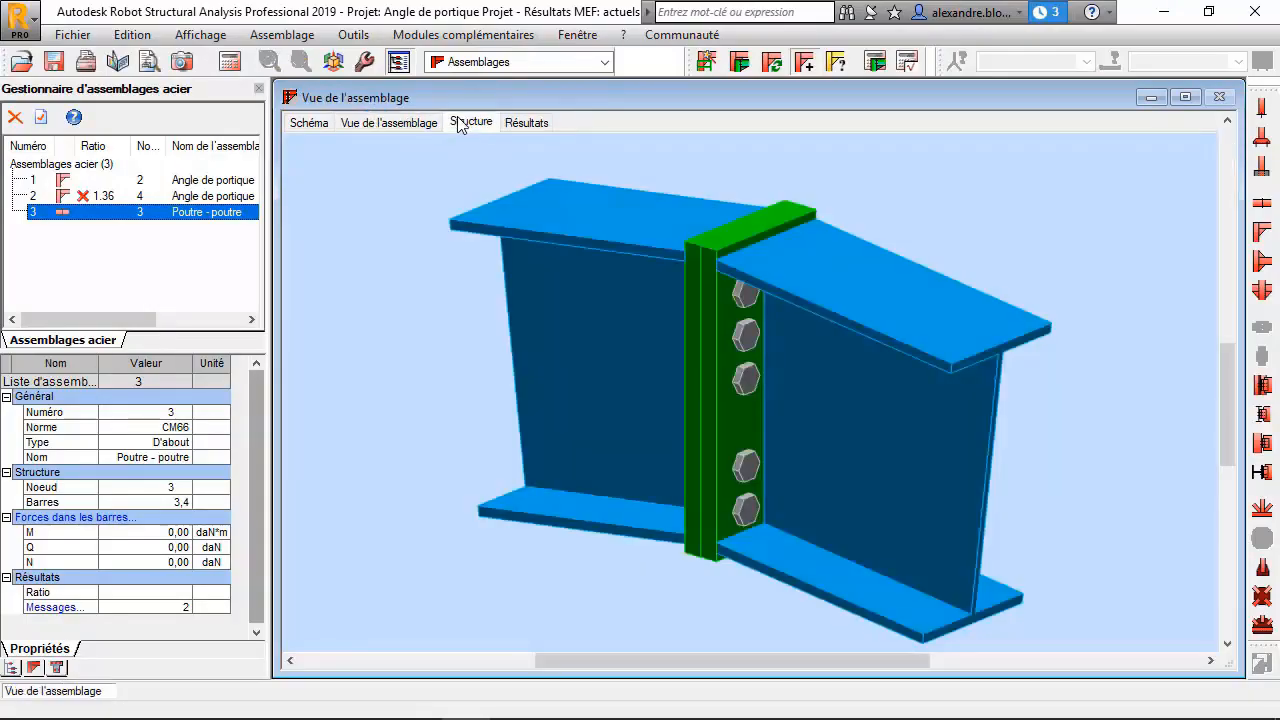
left_click(469, 124)
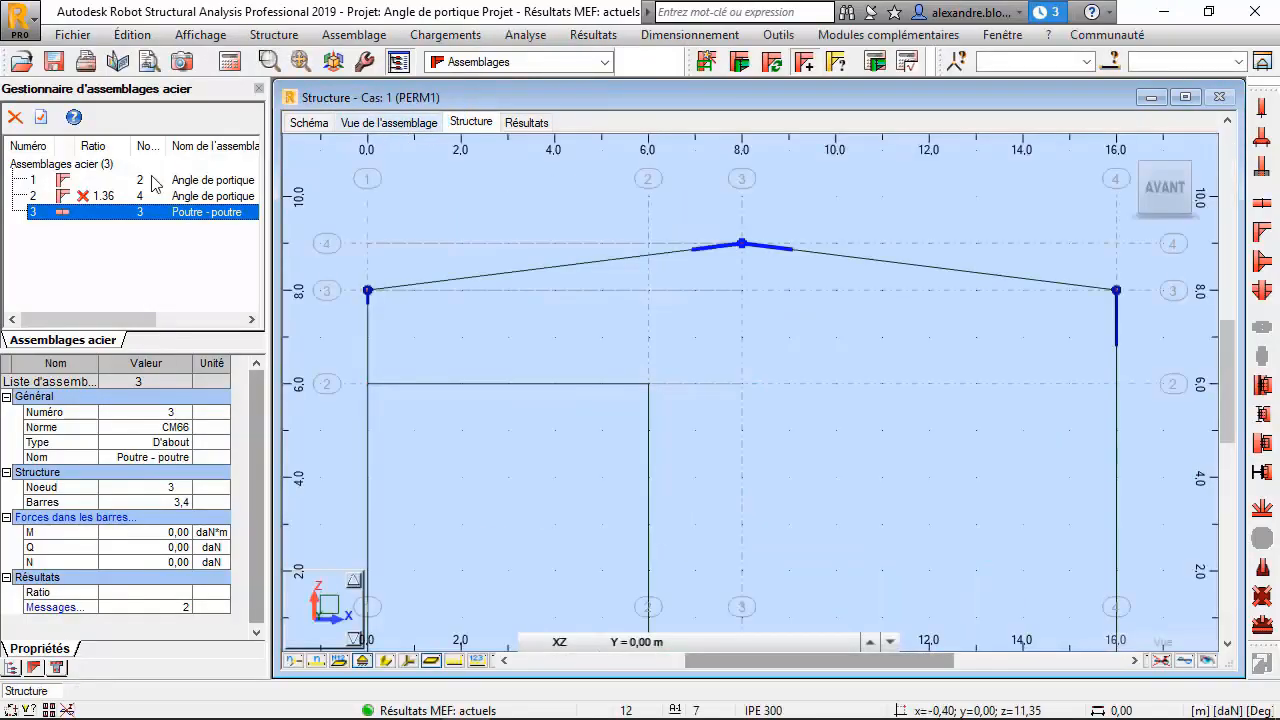
Step: Select the ridge connection, inspect its 3D view, schematic and results page, and return to the structure view
left_click(100, 198)
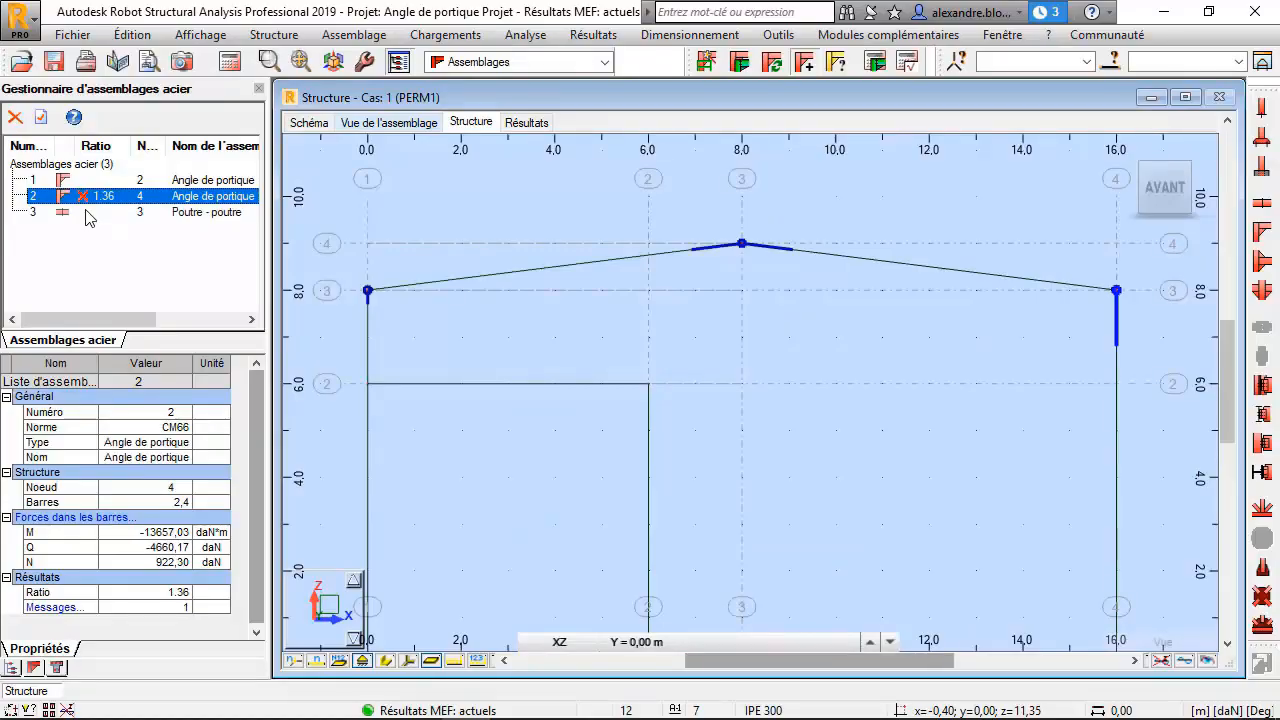
left_click(87, 212)
left_click(409, 126)
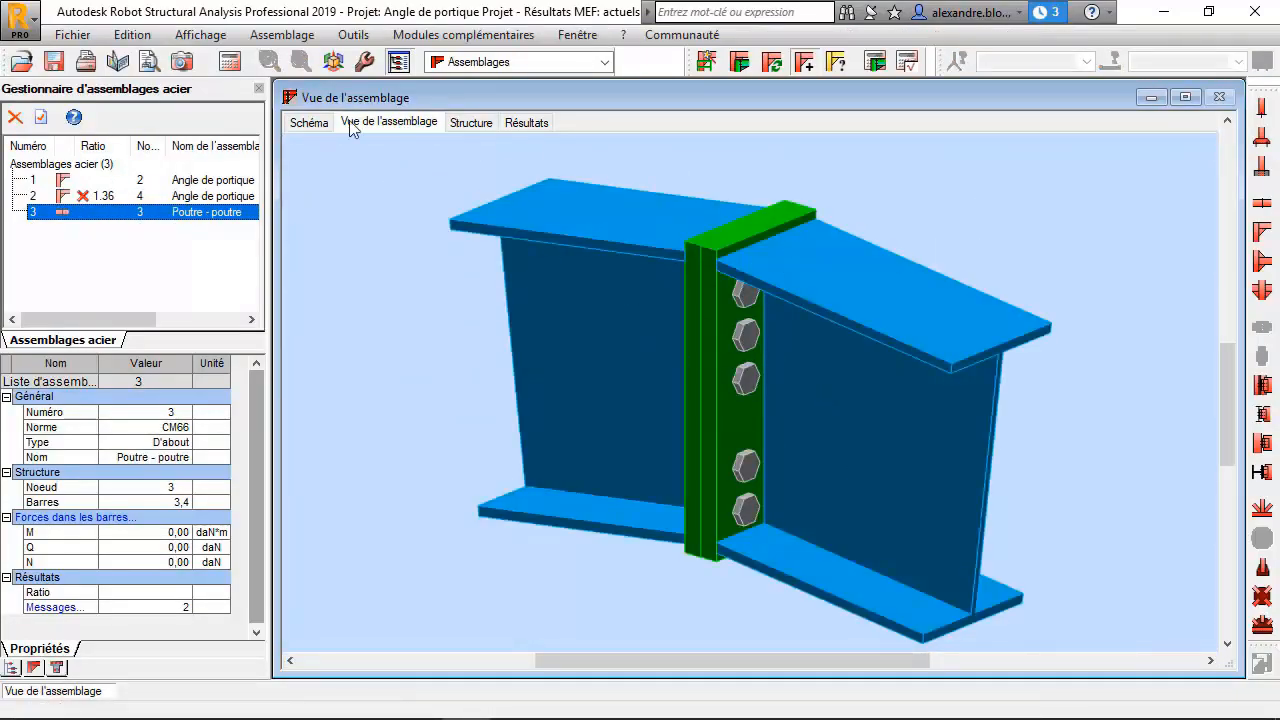
left_click(302, 122)
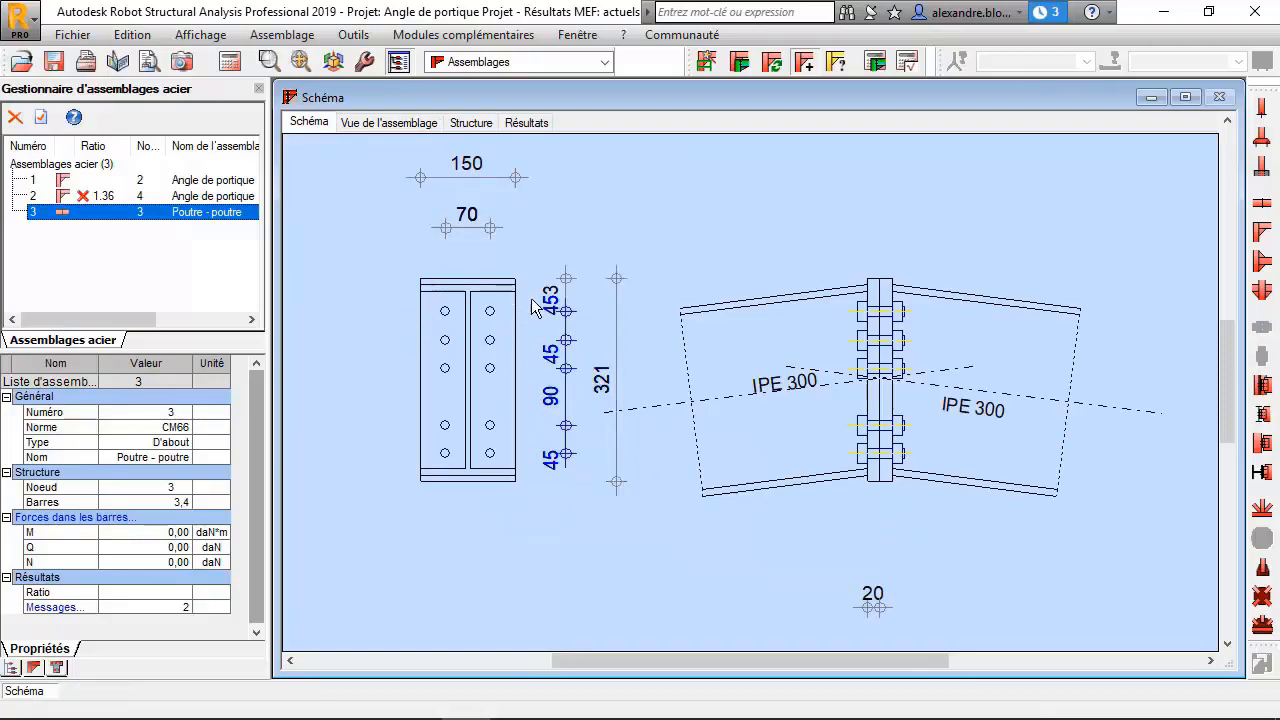
left_click(524, 123)
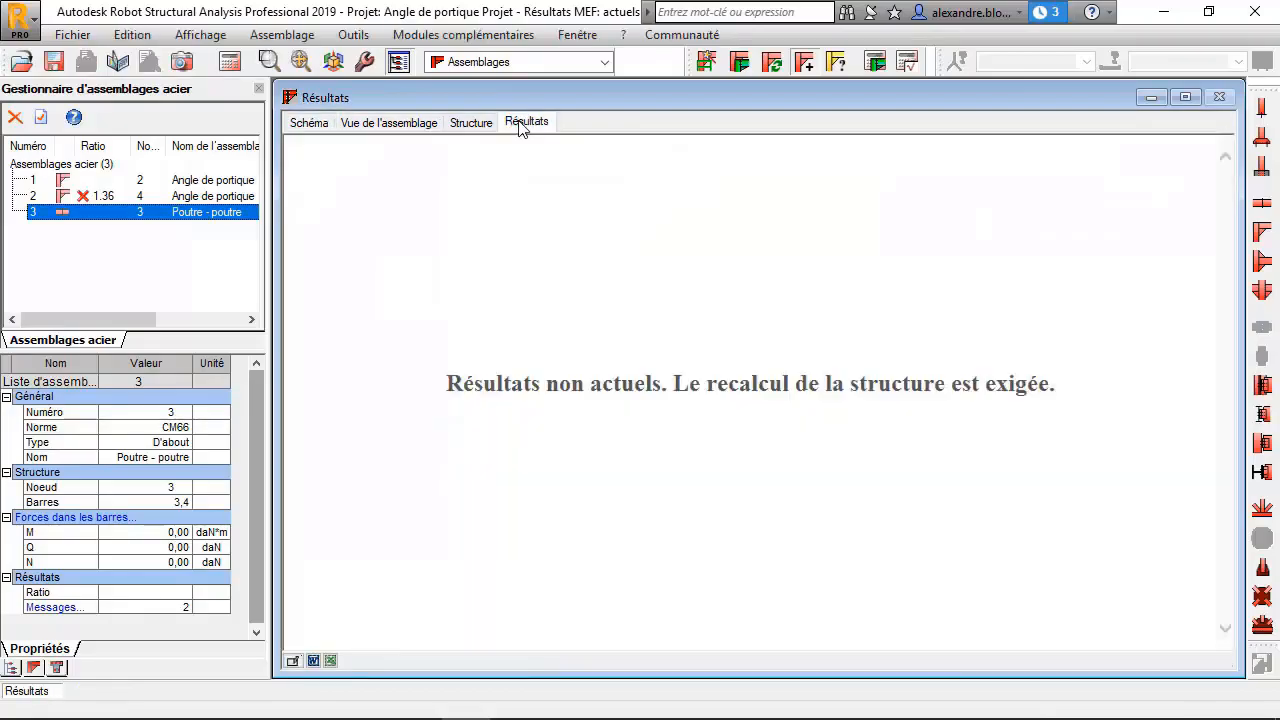
left_click(466, 122)
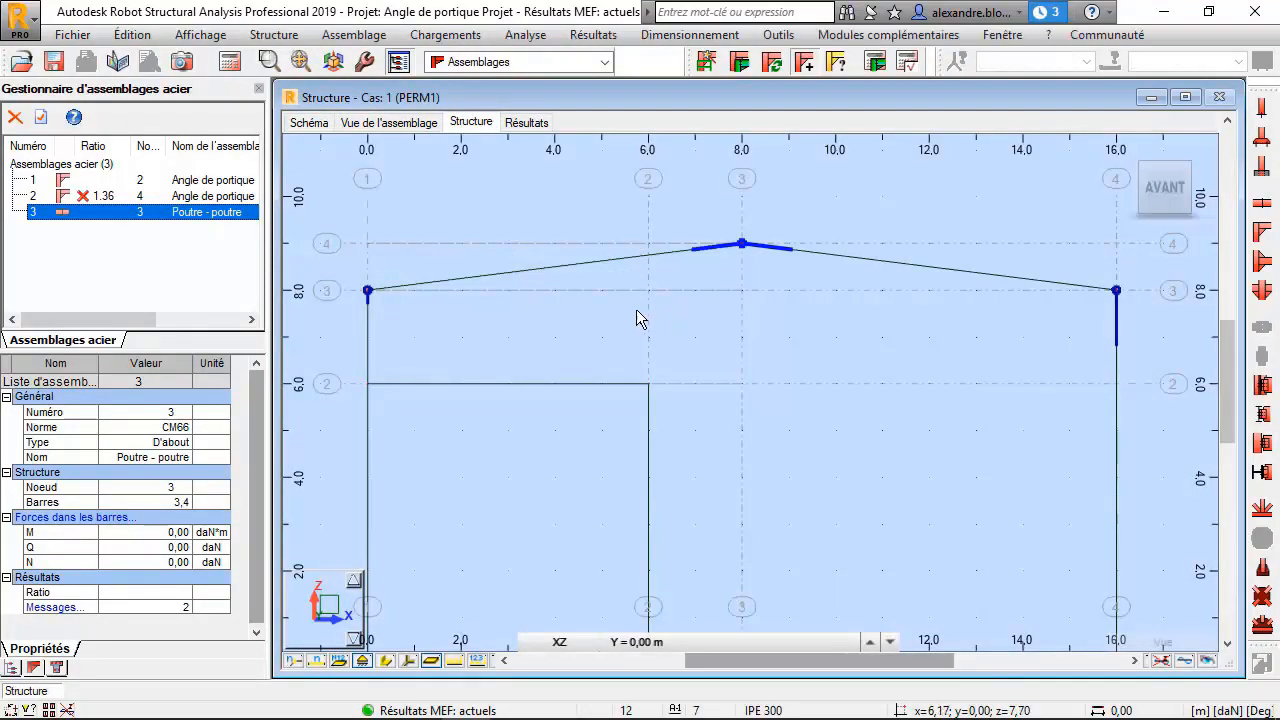
Step: Create a beam-to-column connection between bars 1 and 6 with its proposed settings, check its 3D view and return to the structure
middle_click_drag(444, 388, 609, 349)
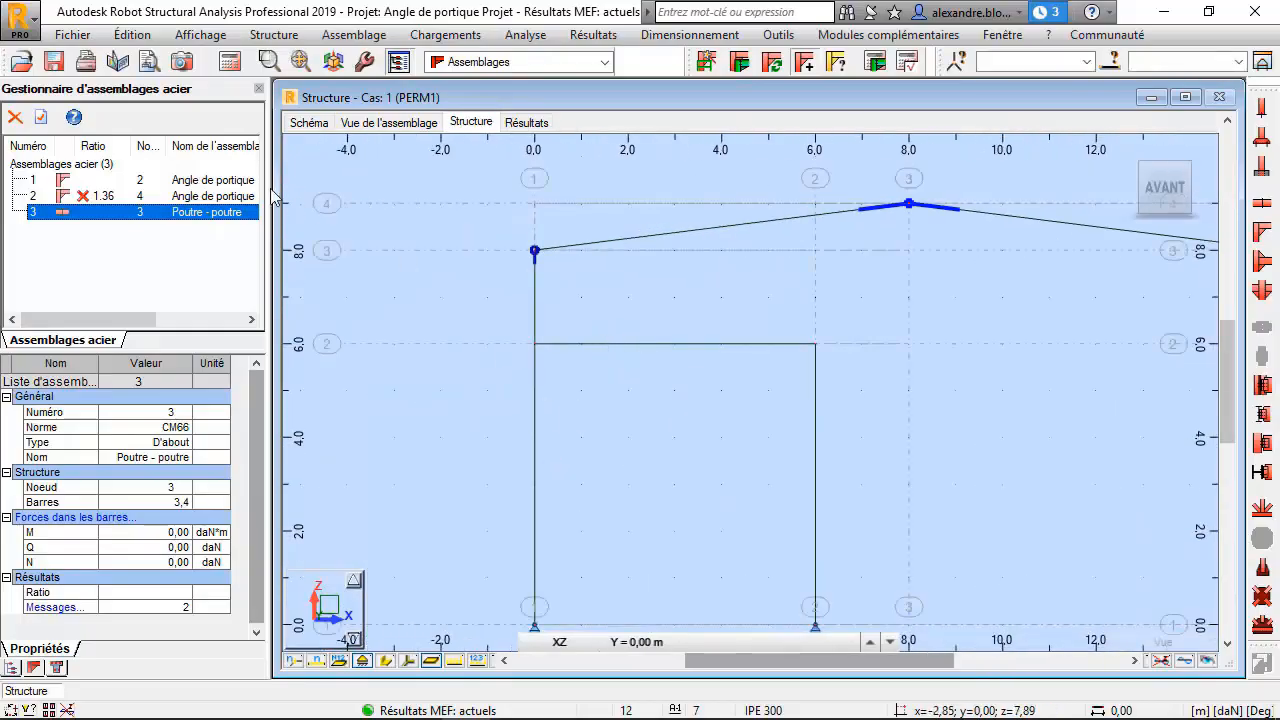
left_click(535, 318)
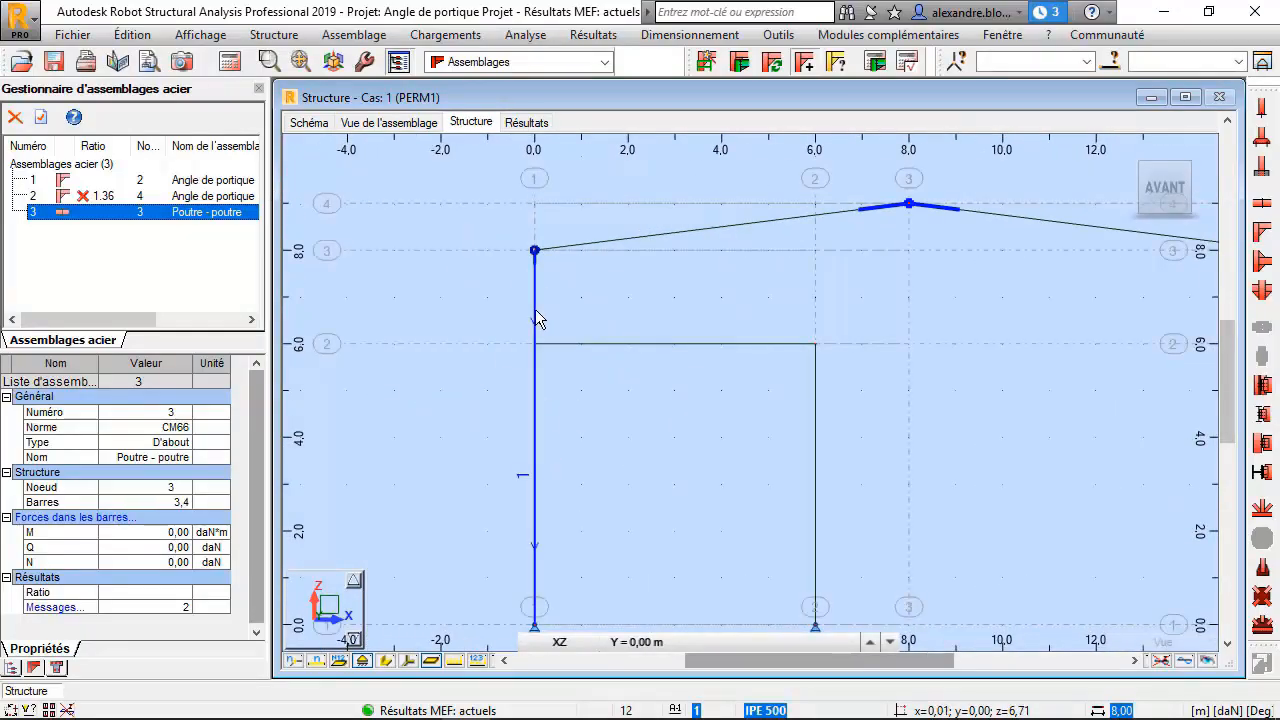
left_click(621, 398, "ctrl")
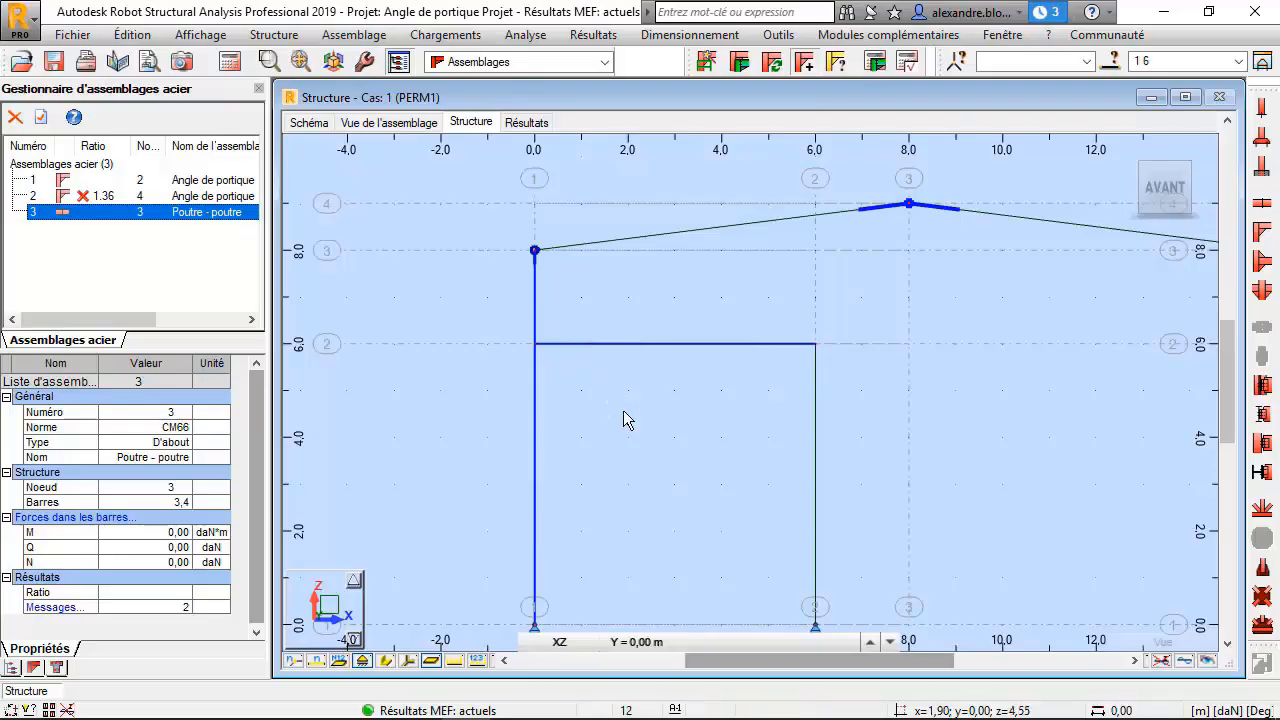
left_click(706, 66)
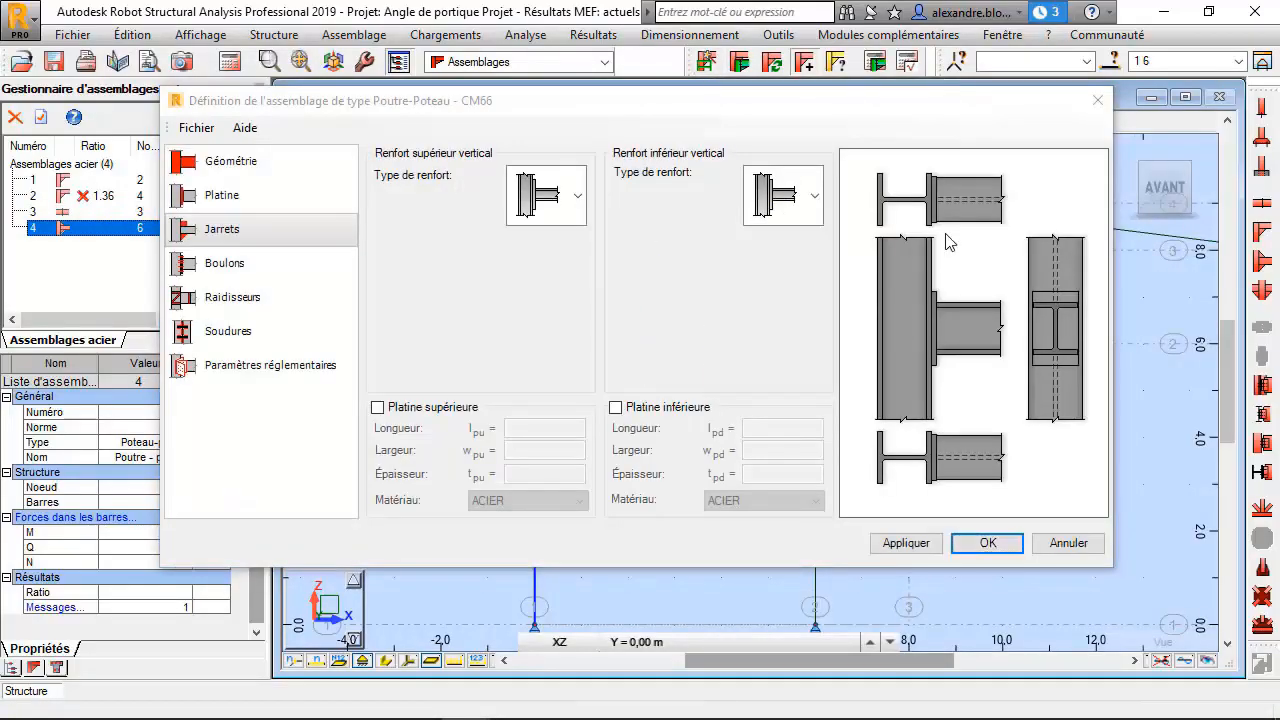
left_click(210, 198)
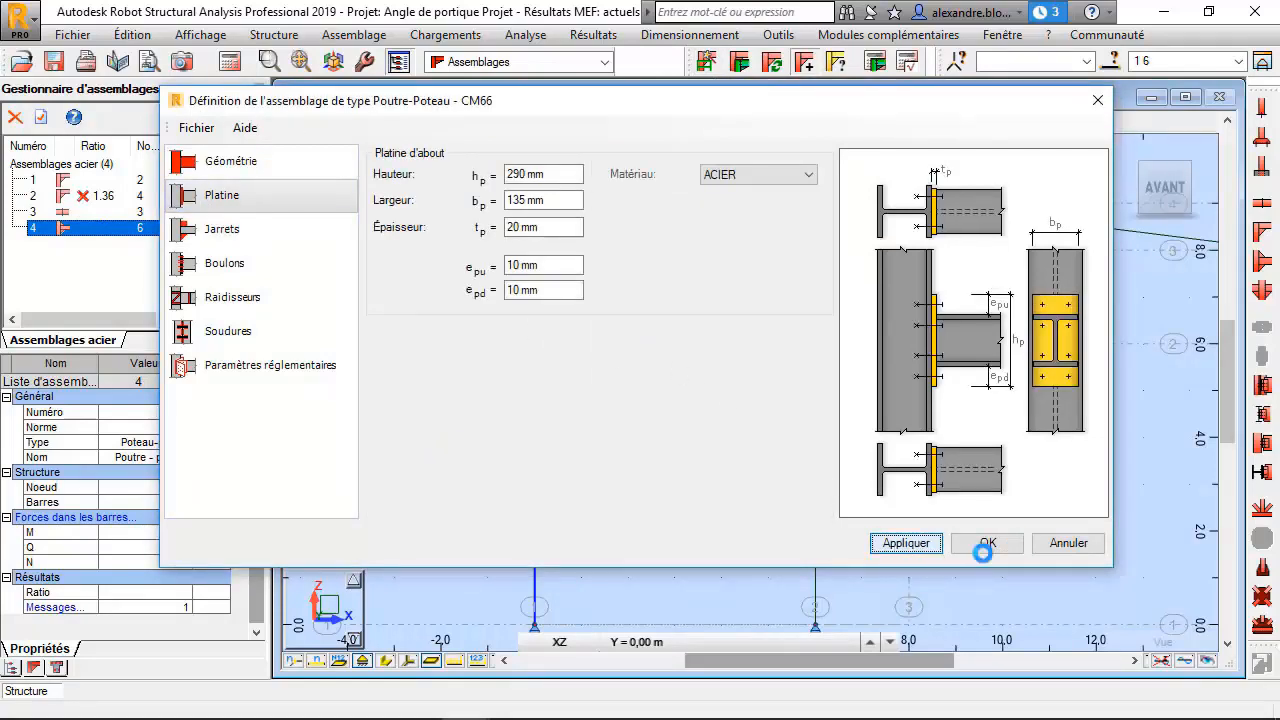
left_click(980, 543)
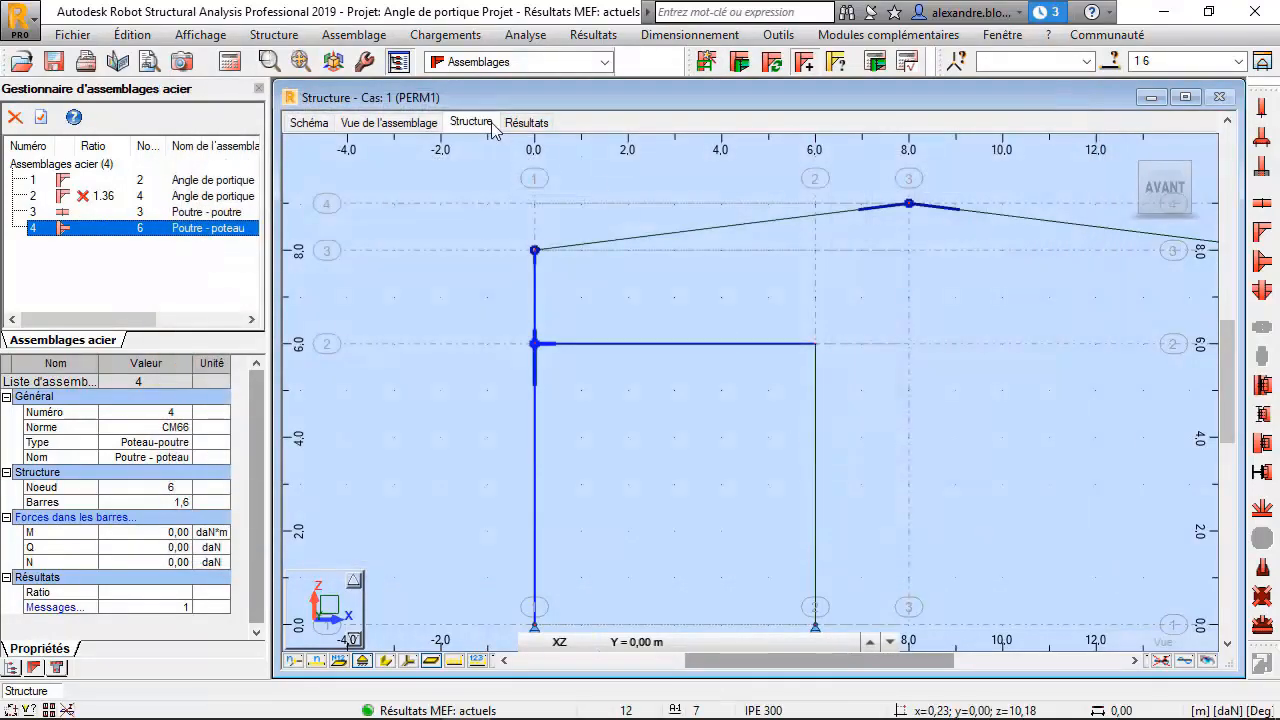
left_click(389, 122)
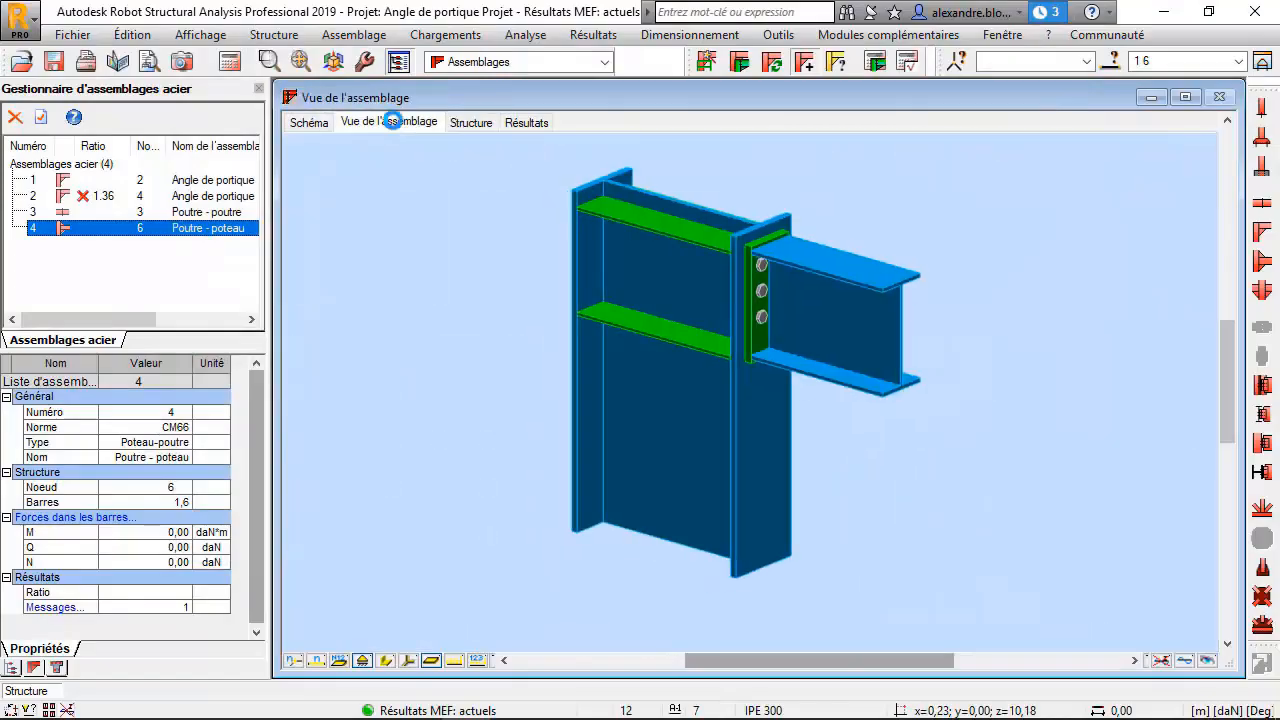
left_click(477, 125)
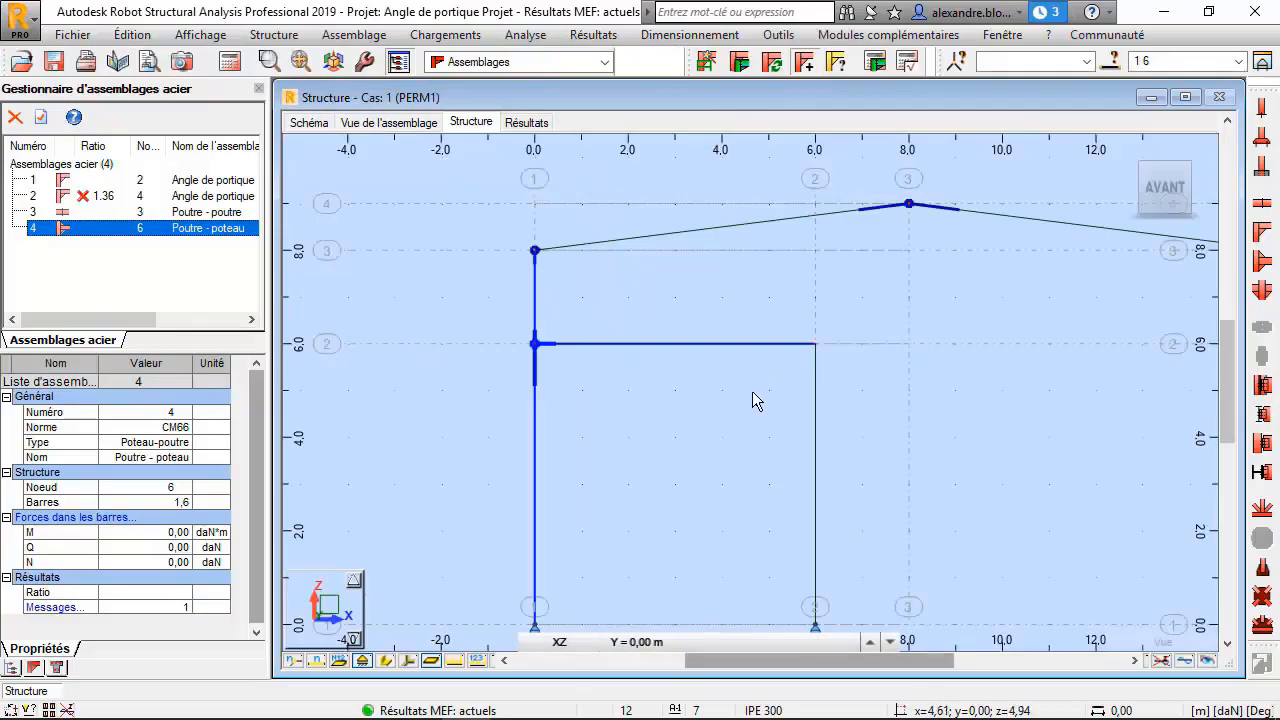
Step: Create a frame-corner connection between bars 5 and 6, accept its proposed definition and open the results page
left_click(800, 360)
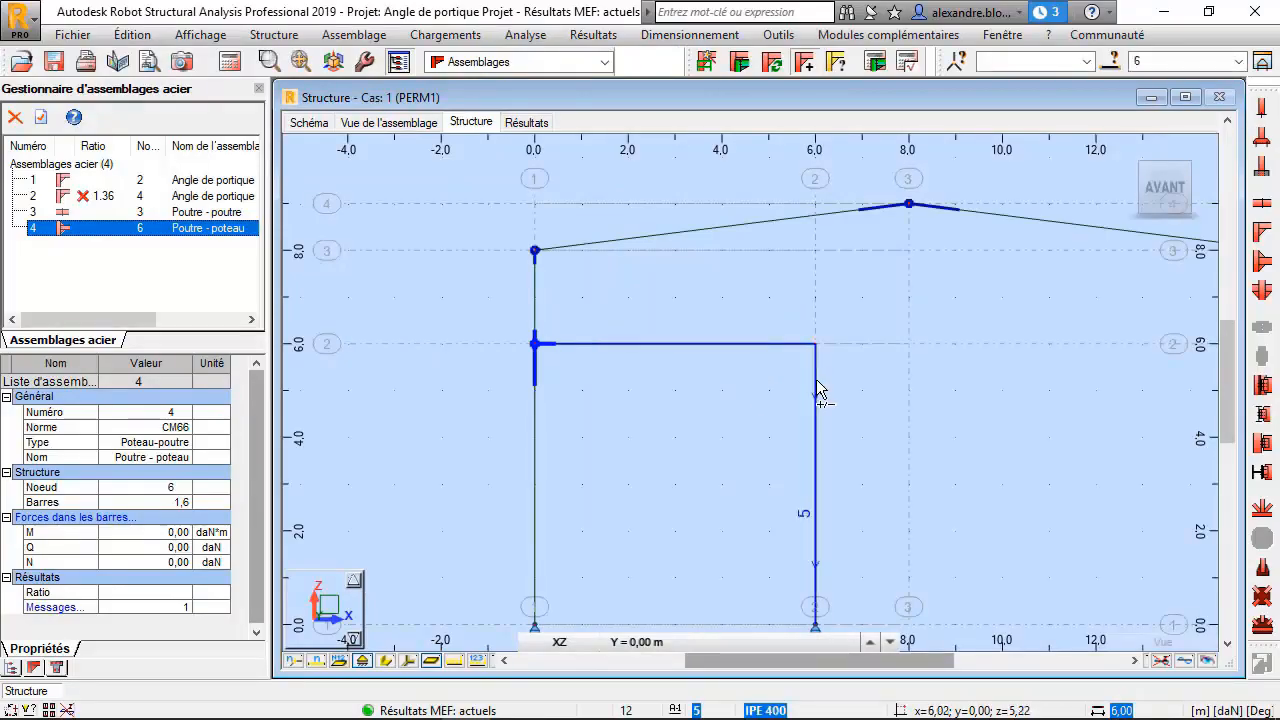
left_click(816, 392, "ctrl")
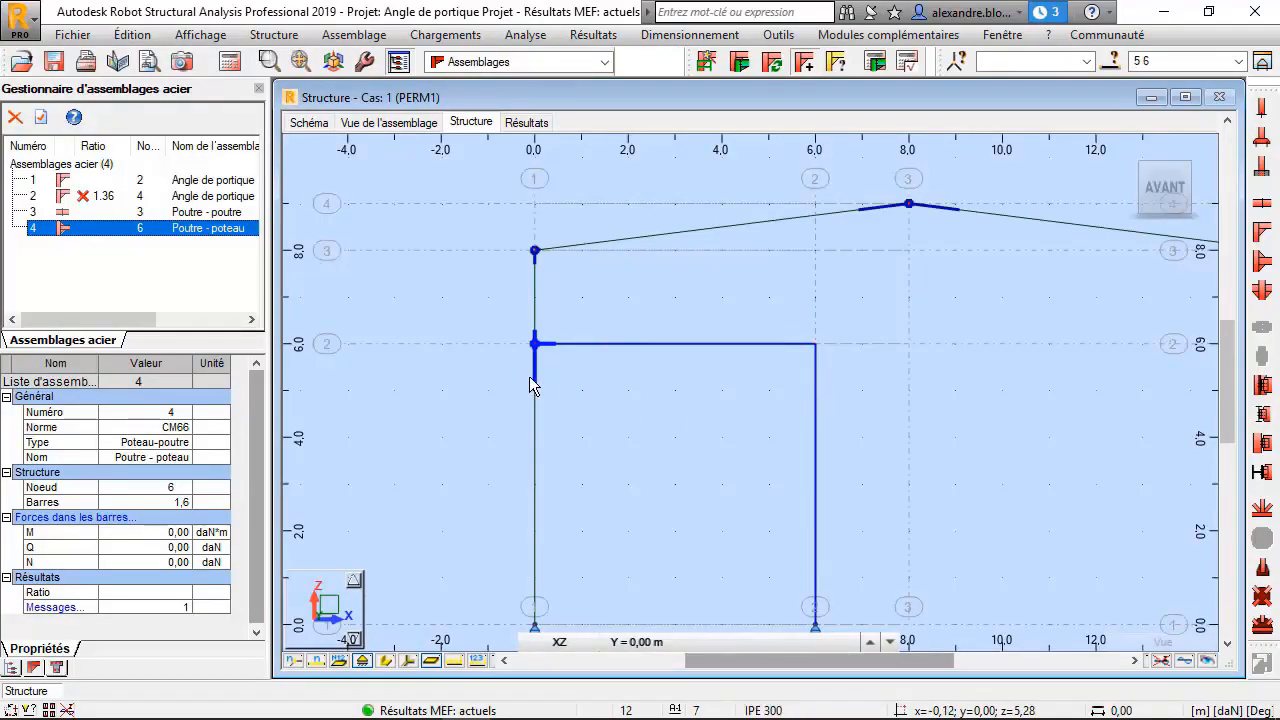
left_click(706, 63)
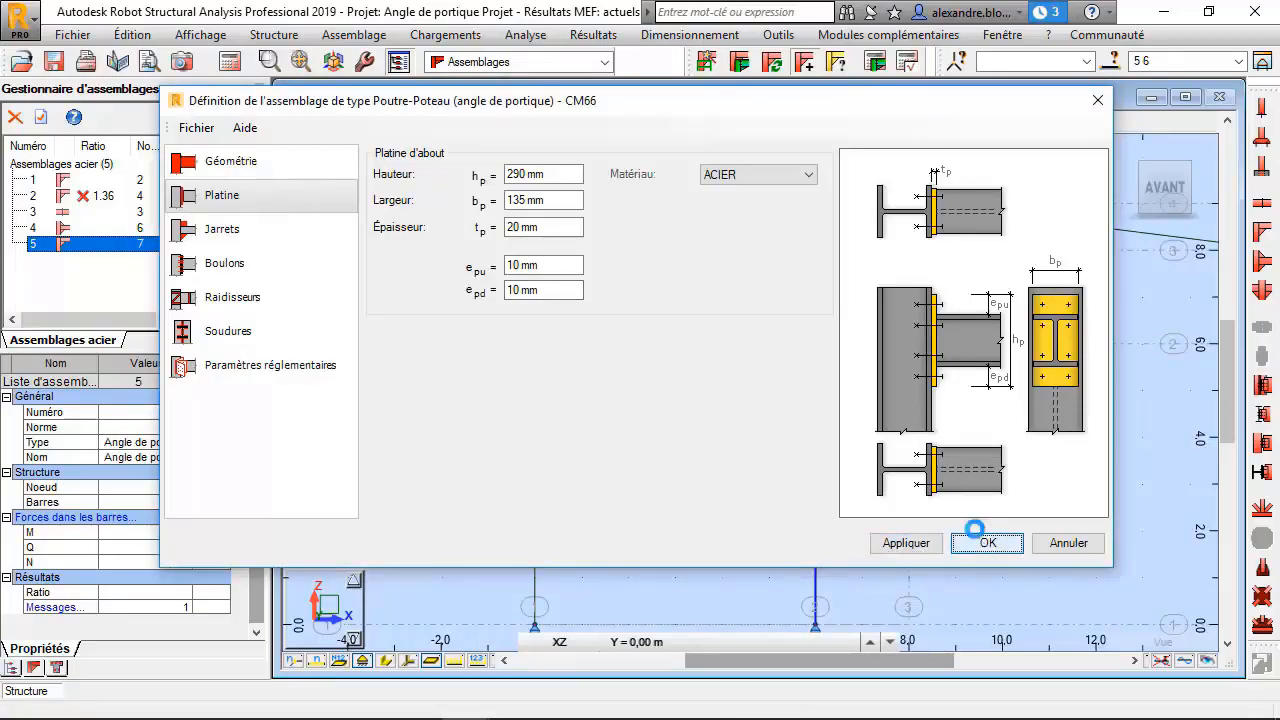
left_click(975, 540)
left_click(527, 122)
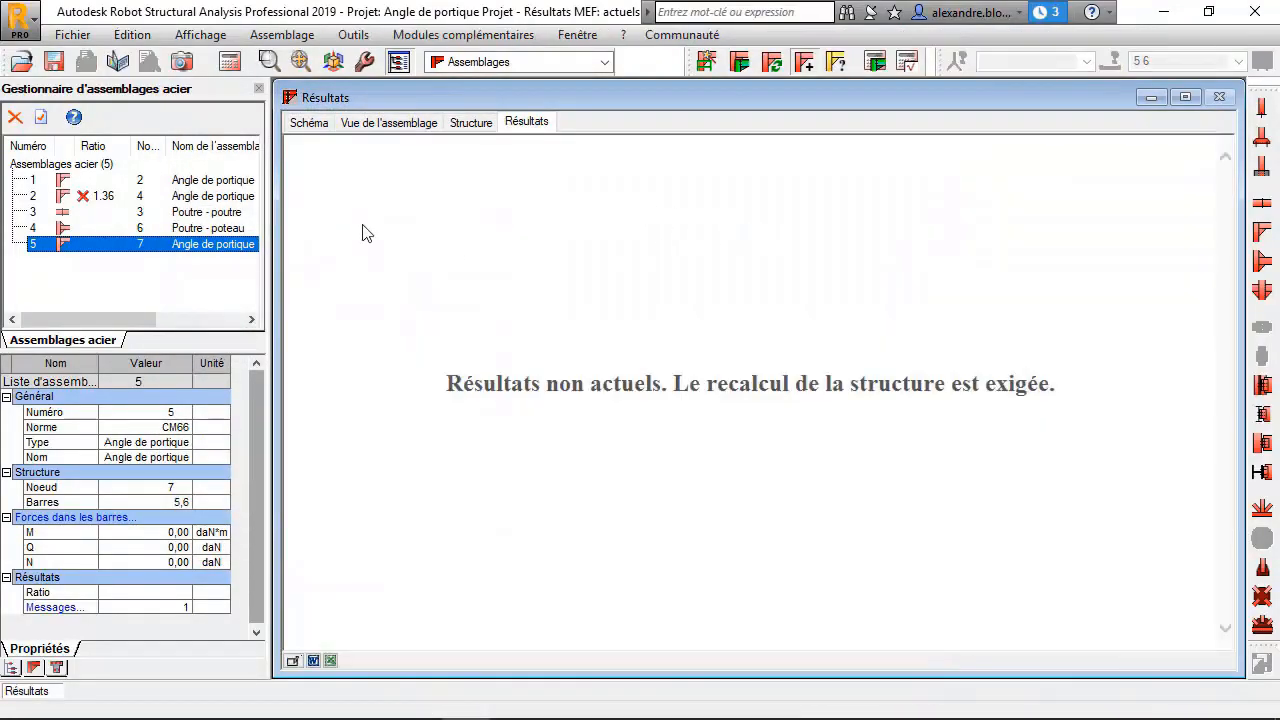
Step: Select connections 1 to 5 for a joint verification and disable the load weightings (Pondérations)
left_click(87, 179)
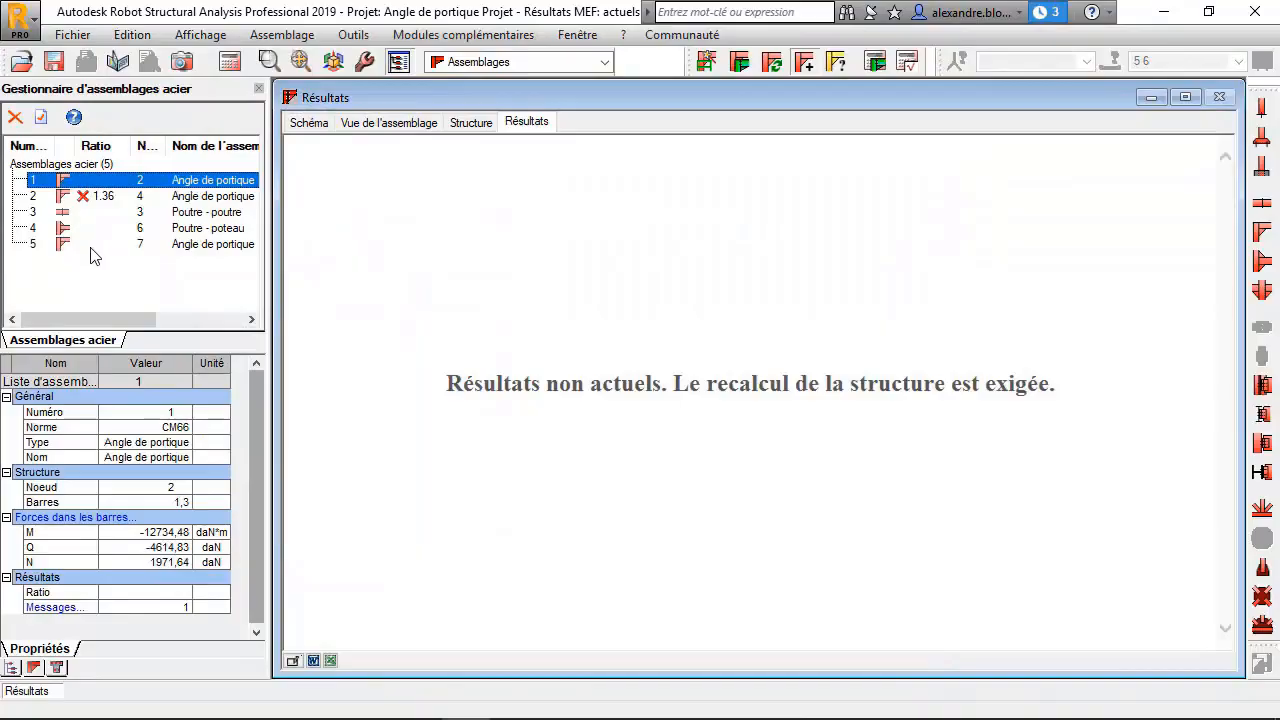
left_click(93, 248, "shift")
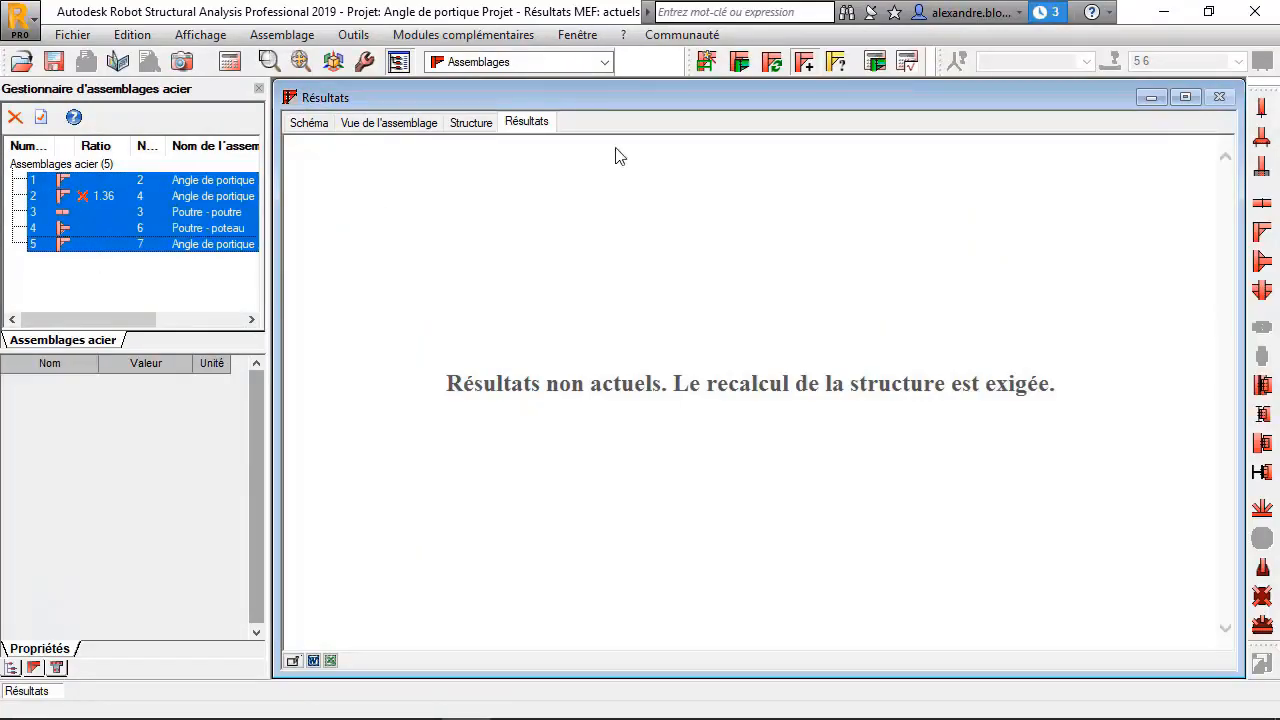
left_click(875, 62)
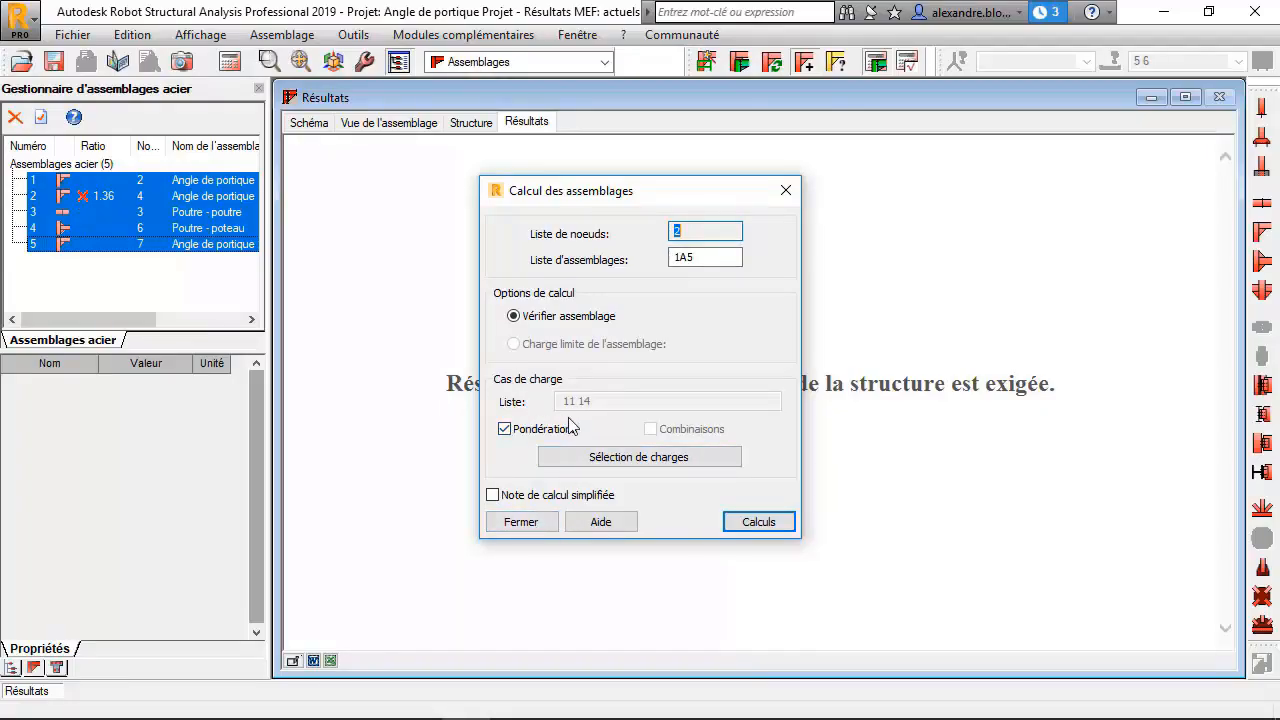
left_click(505, 429)
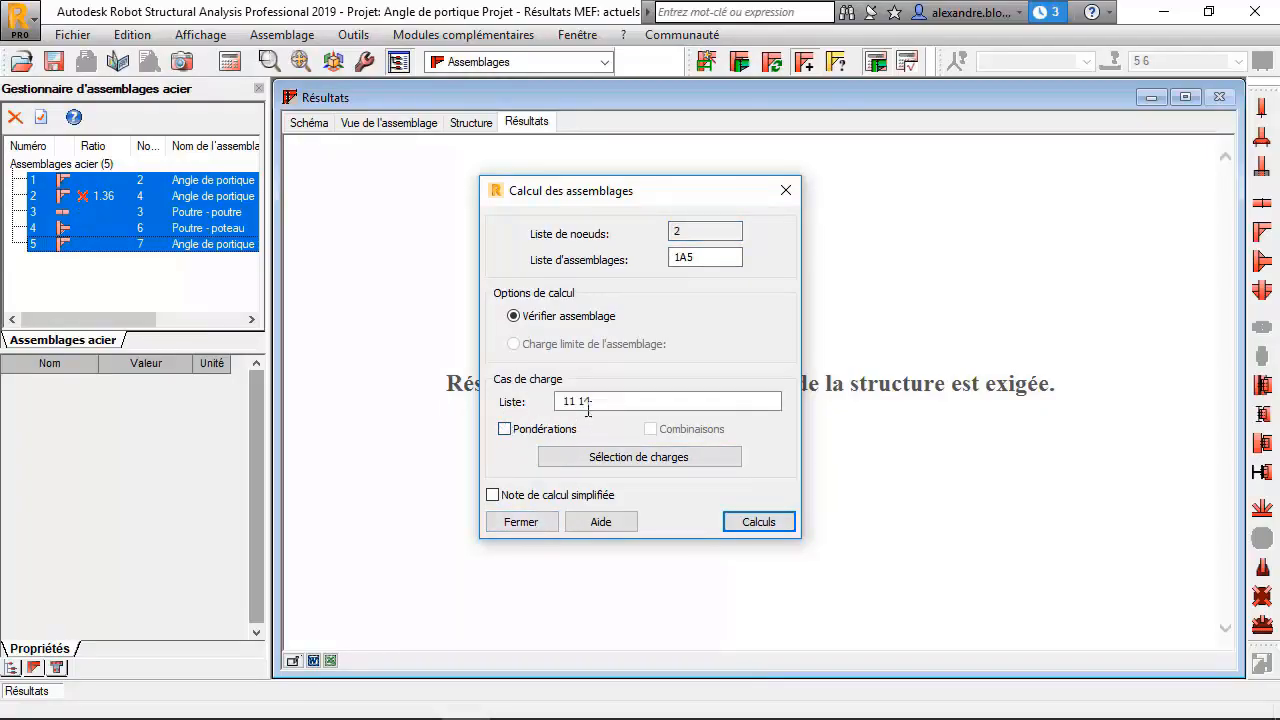
left_click(592, 455)
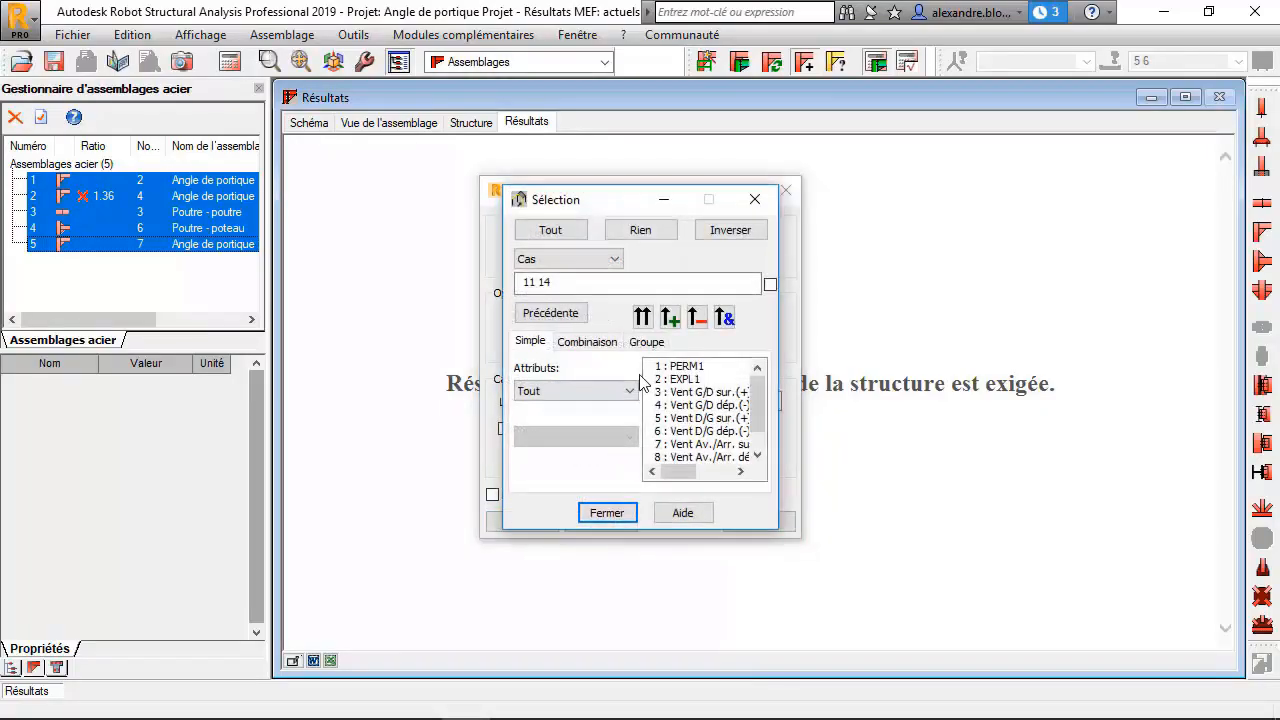
left_click(693, 379)
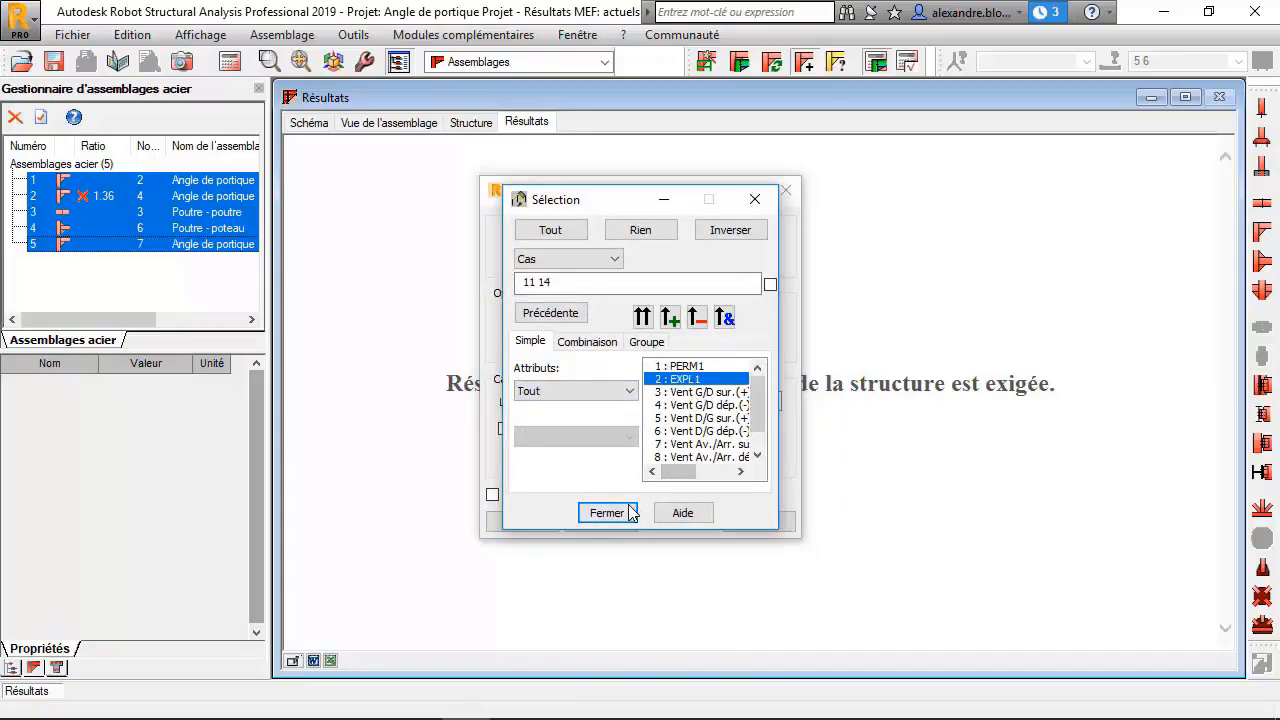
left_click(685, 366, "ctrl")
left_click(620, 515)
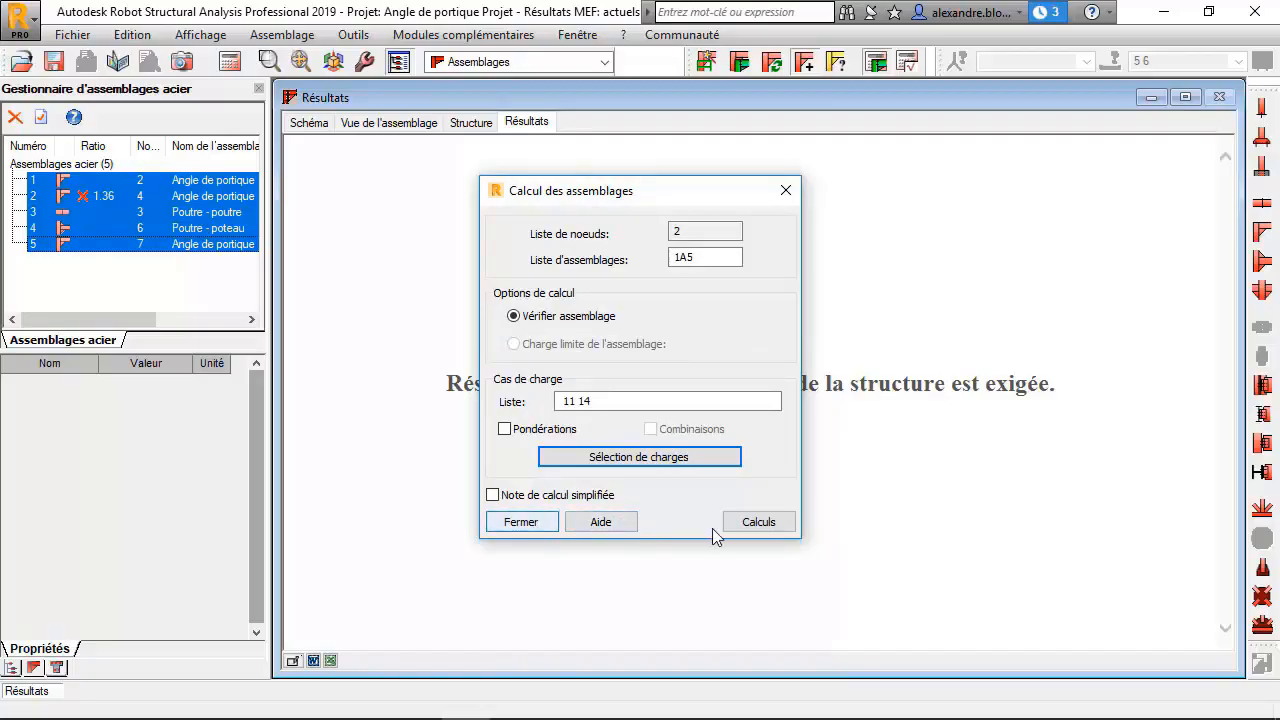
Step: Run the verification of connections 1 to 5 for load cases 11 and 14 and review connection 1's calculation note
left_click(757, 522)
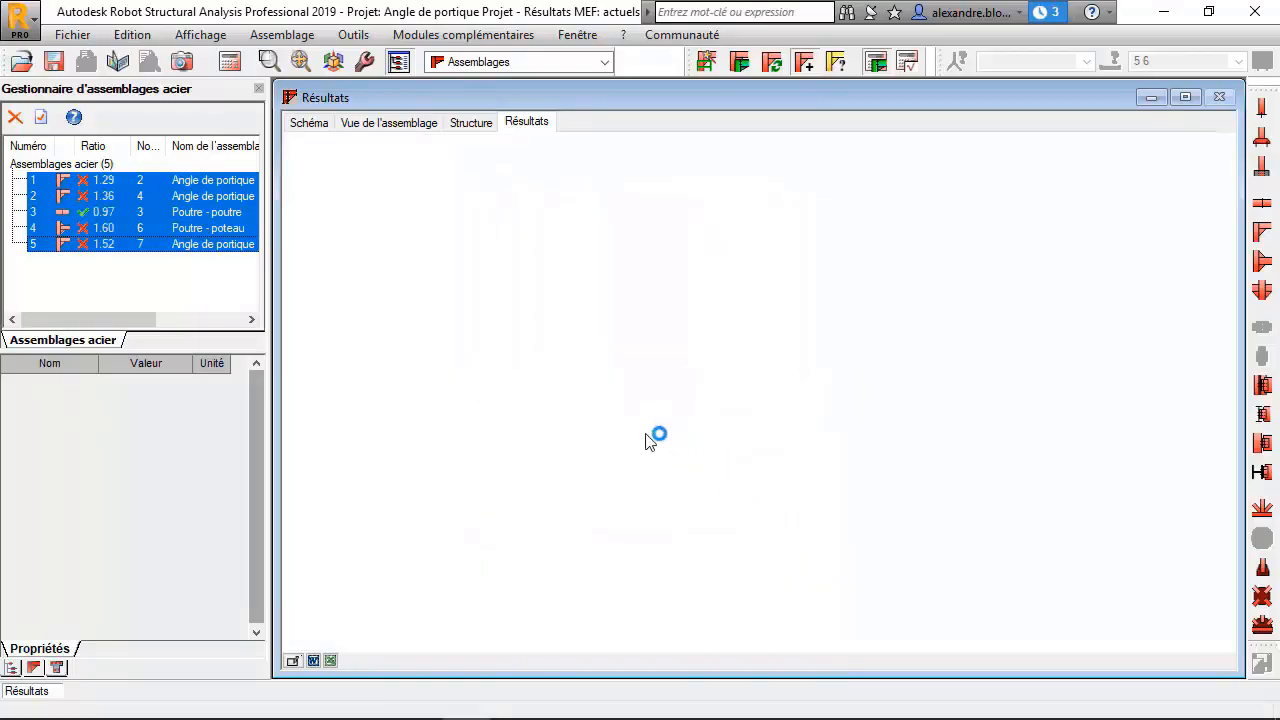
scroll(1082, 288, "down", 20)
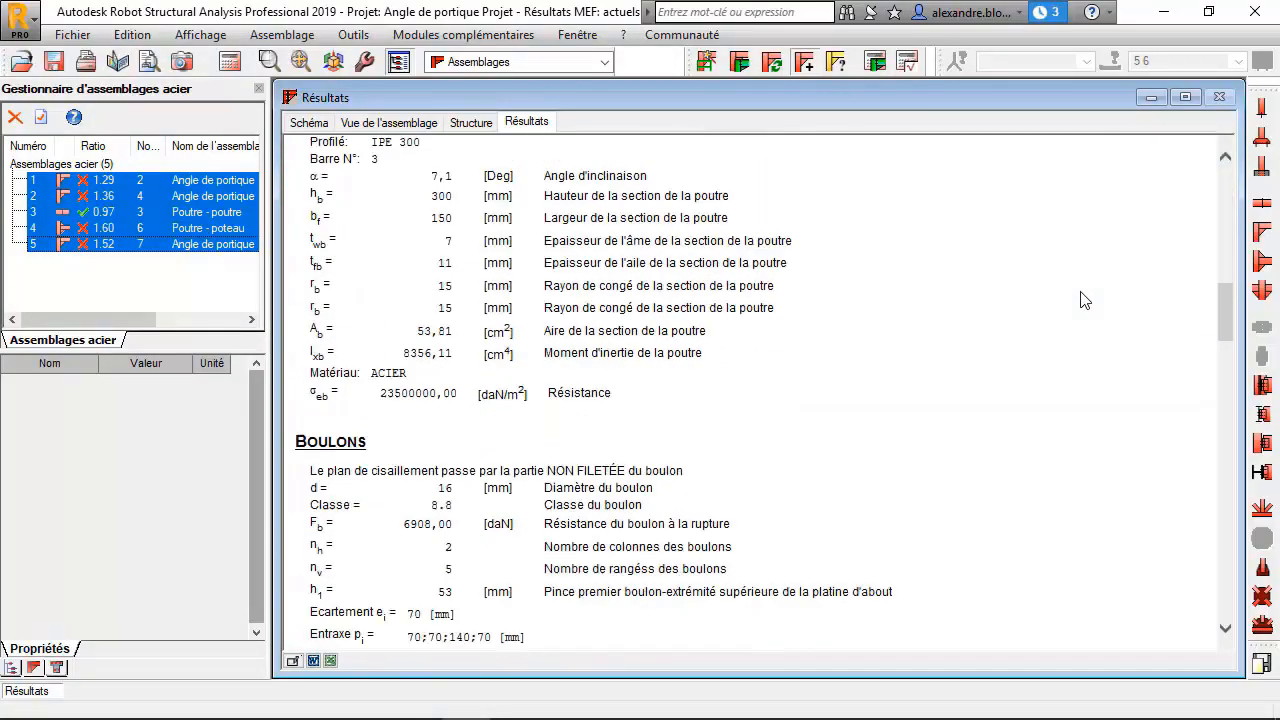
scroll(1078, 303, "down", 8)
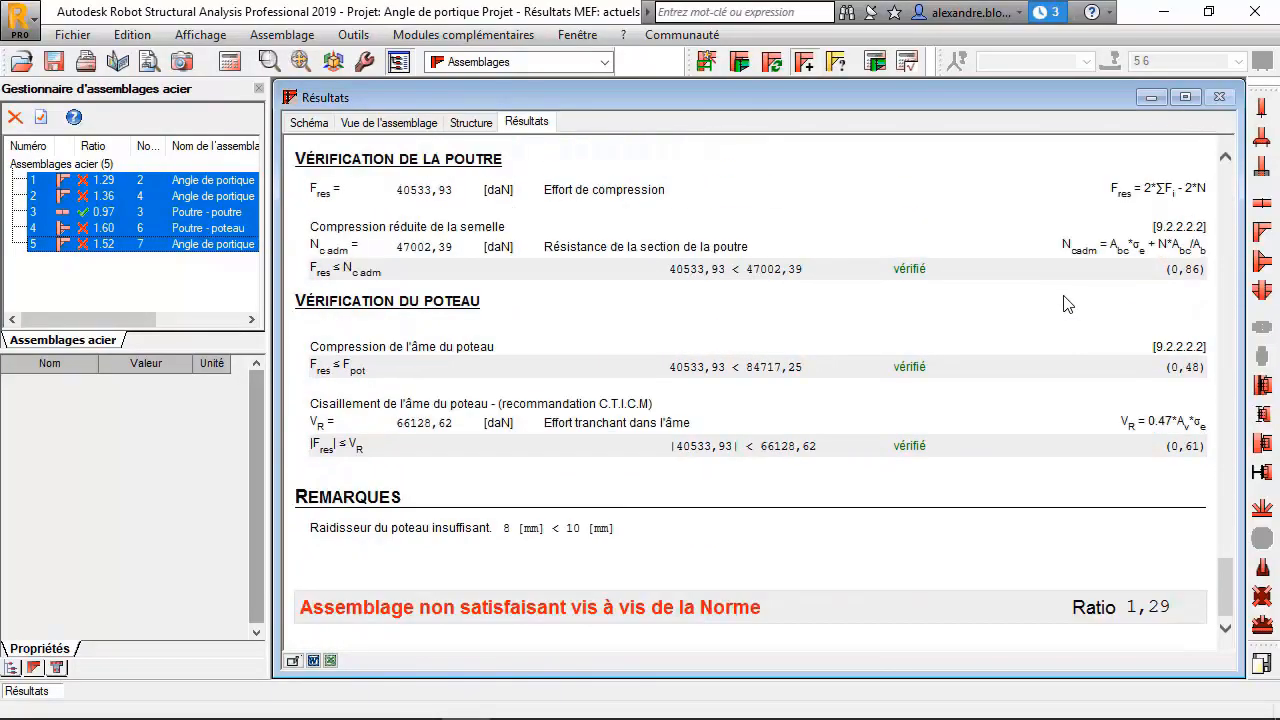
scroll(1066, 305, "up", 12)
scroll(1066, 303, "up", 10)
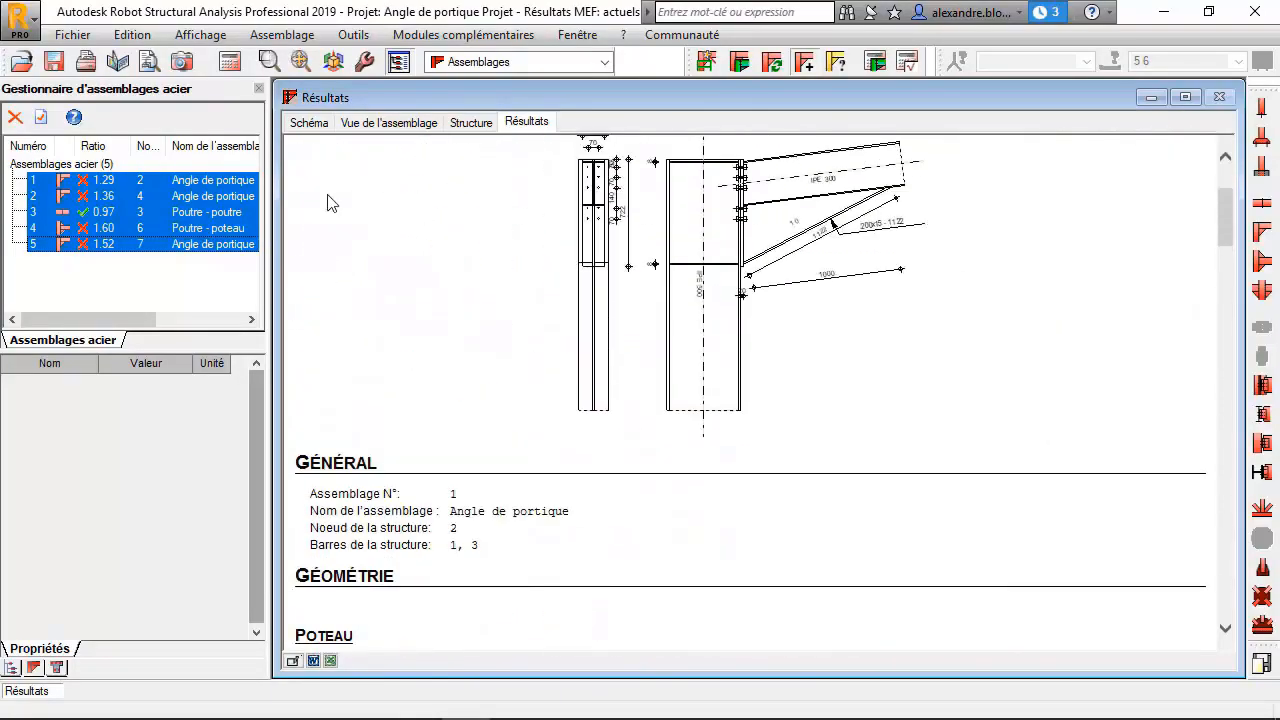
left_click(101, 212)
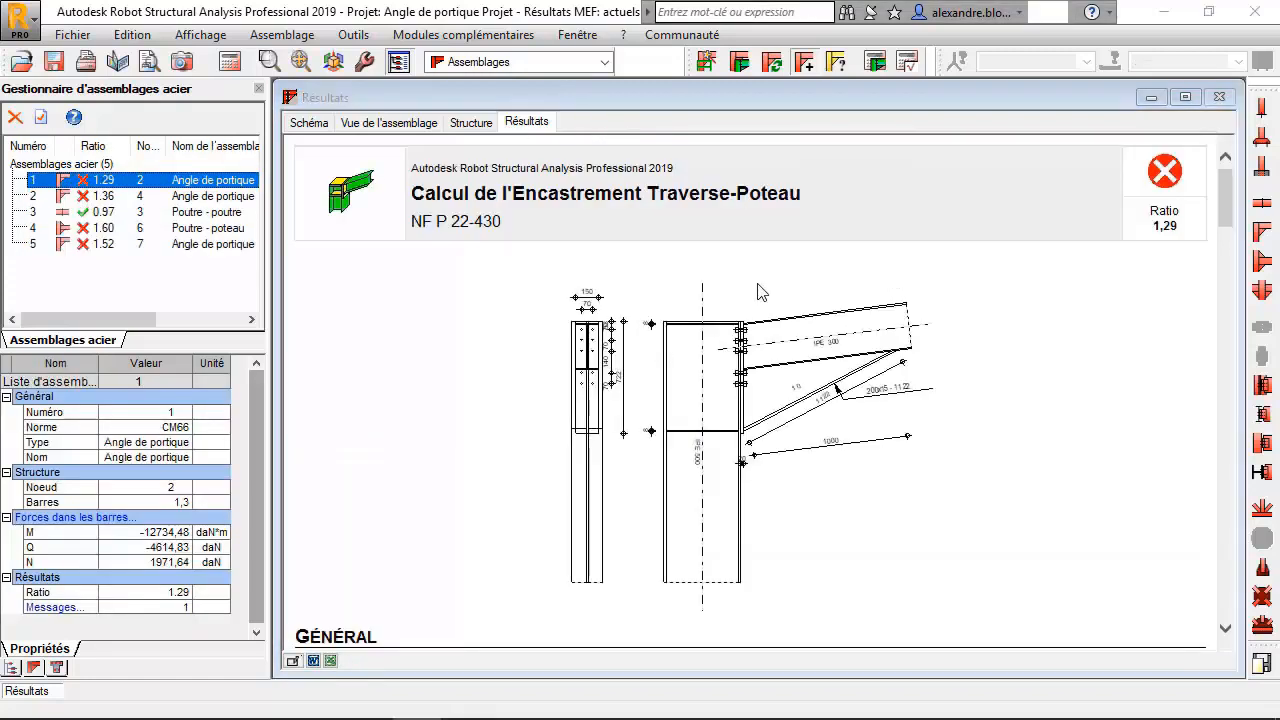
Step: Open the definition of connection 1 and set its bolt diameter to M24
double_click(100, 182)
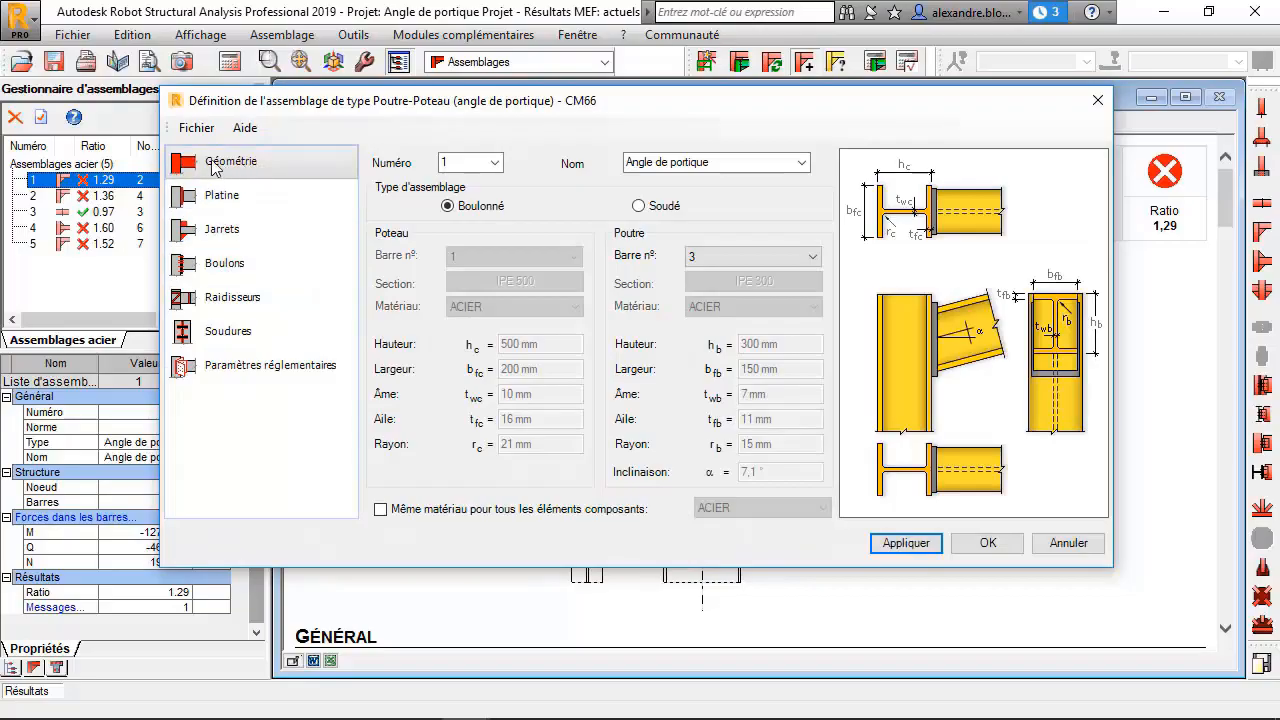
left_click(279, 244)
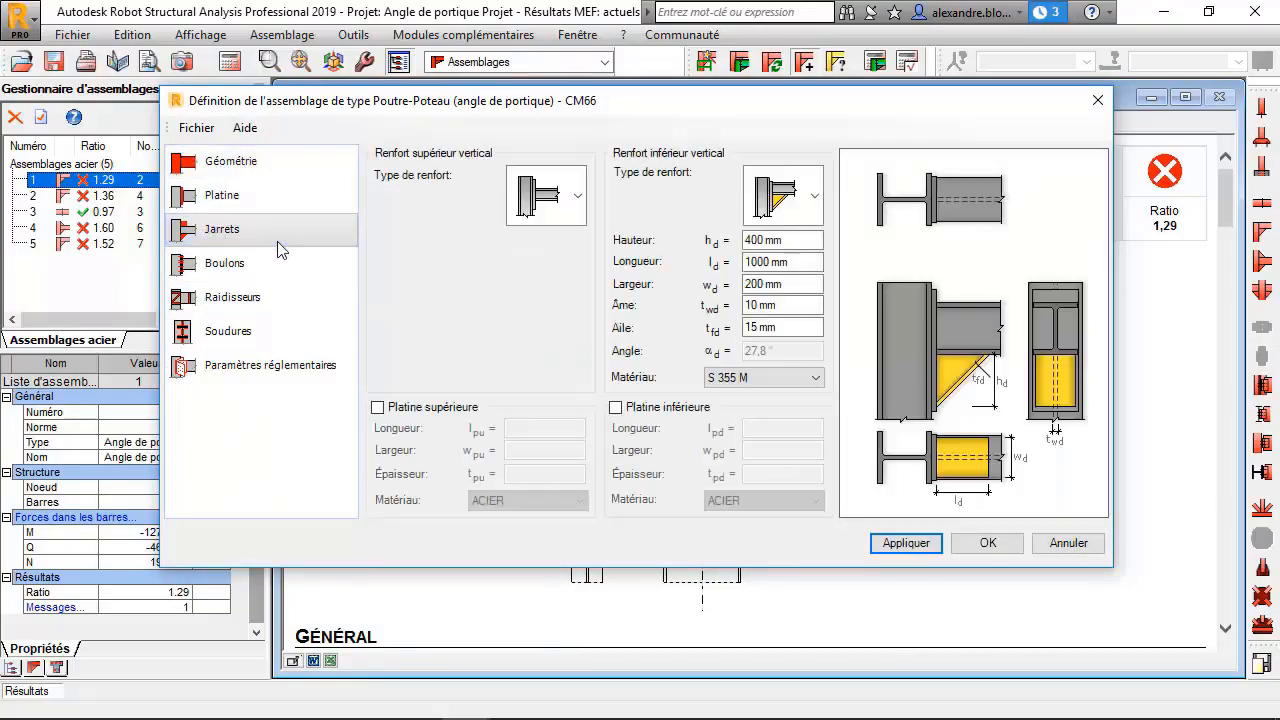
left_click(231, 268)
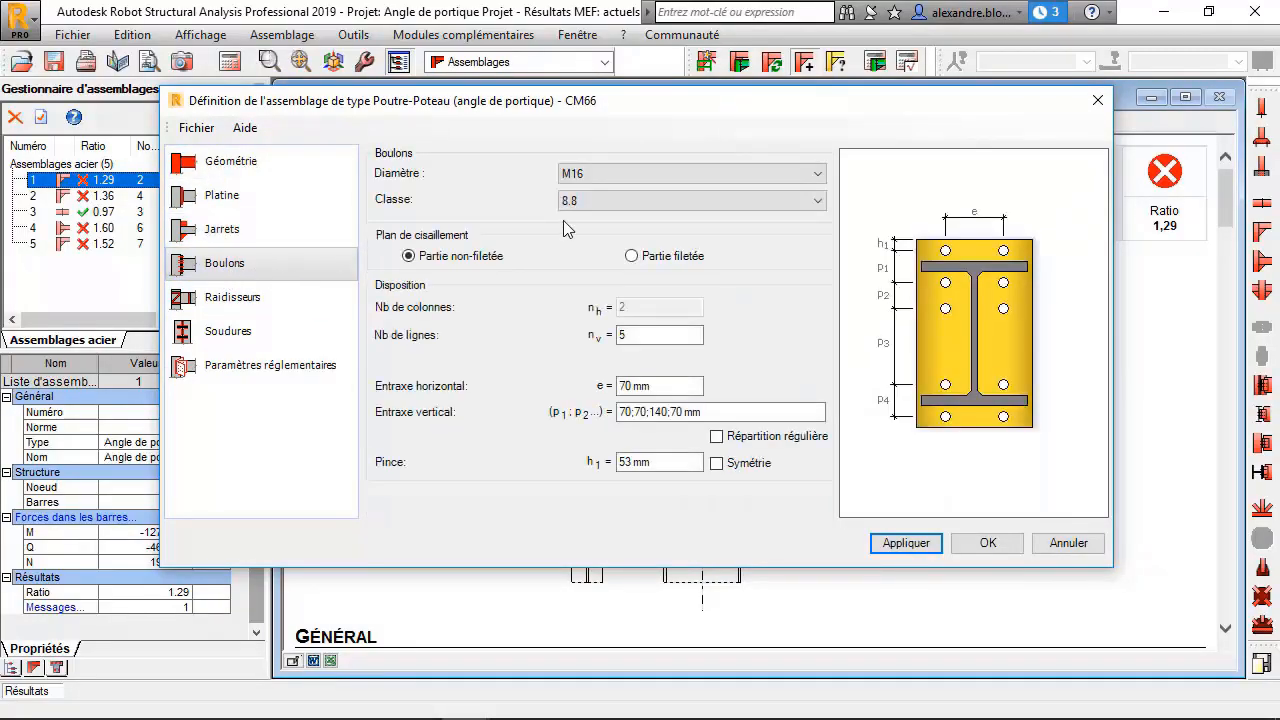
left_click(578, 174)
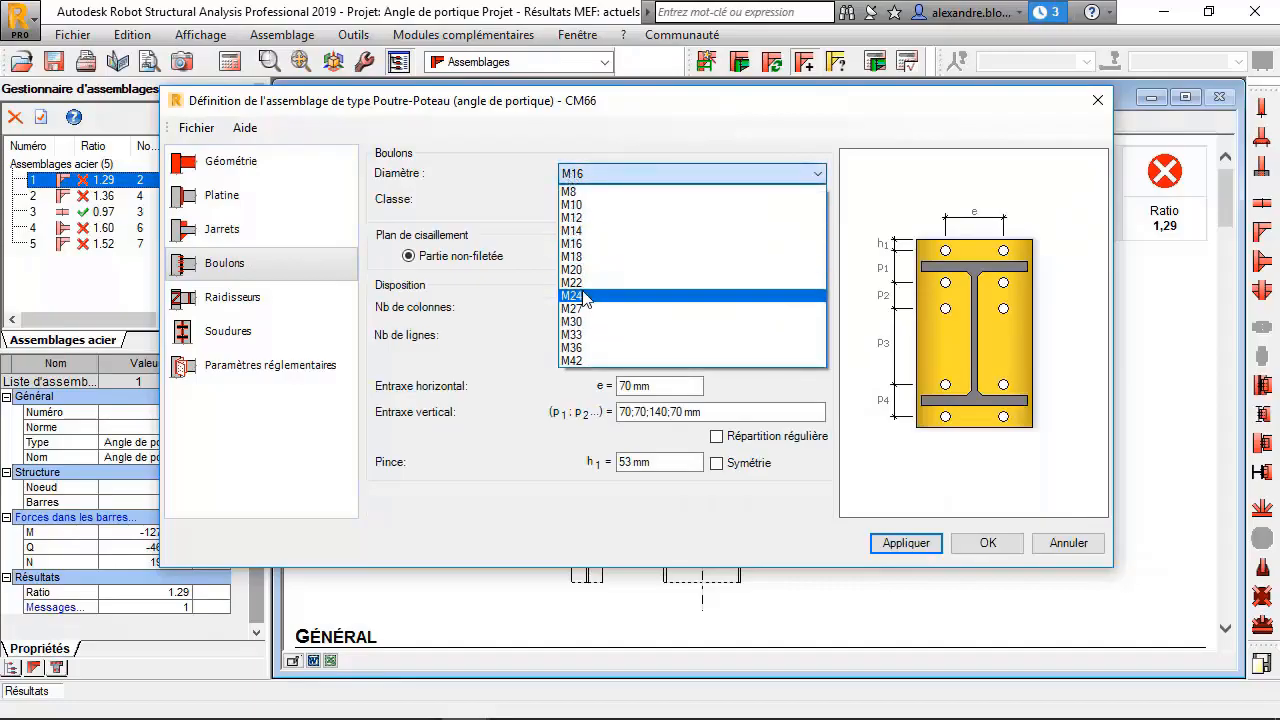
left_click(585, 298)
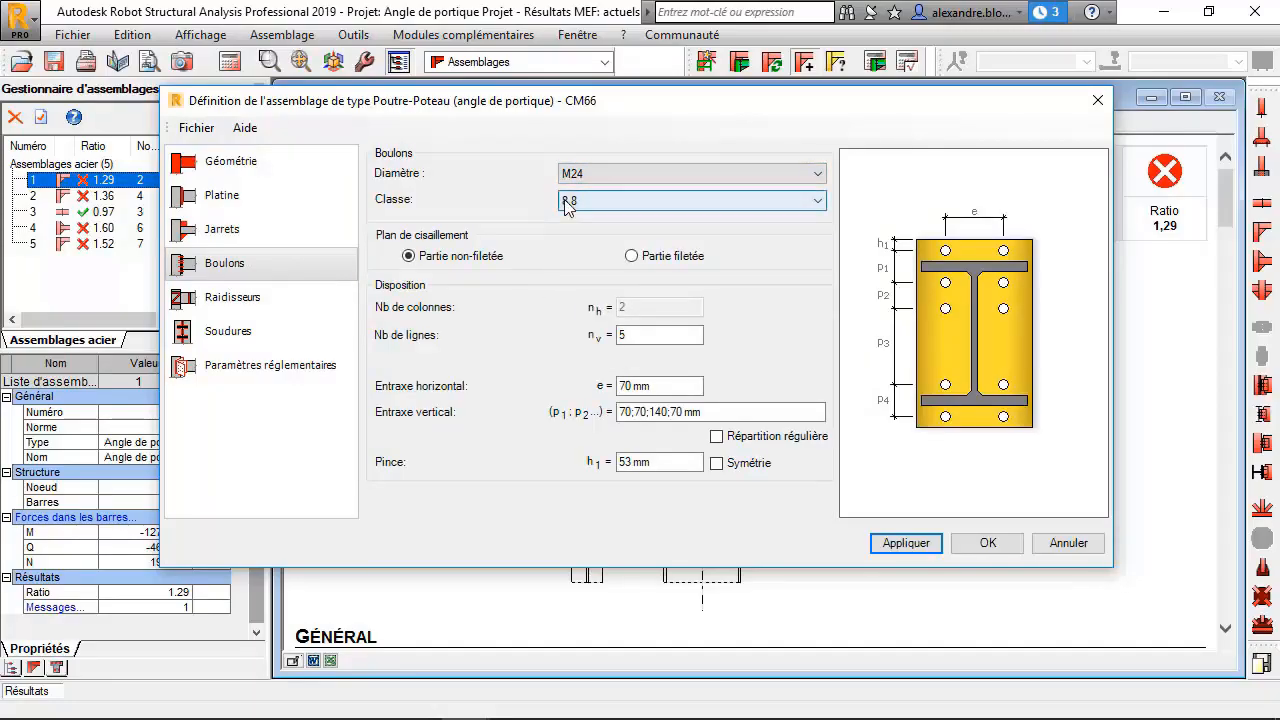
Step: Set connection 1 to 8 bolt rows, validate the definition and rerun its verification for load cases 11 and 14
double_click(652, 338)
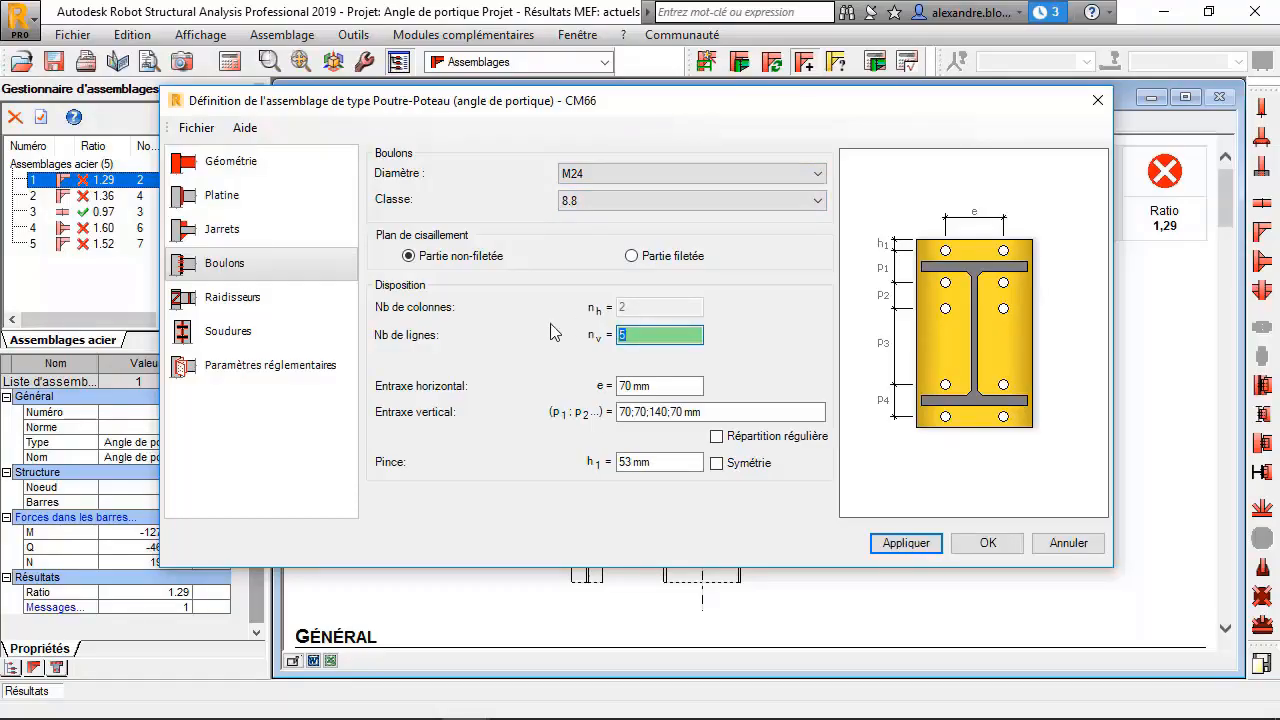
type("10")
key("BackSpace")
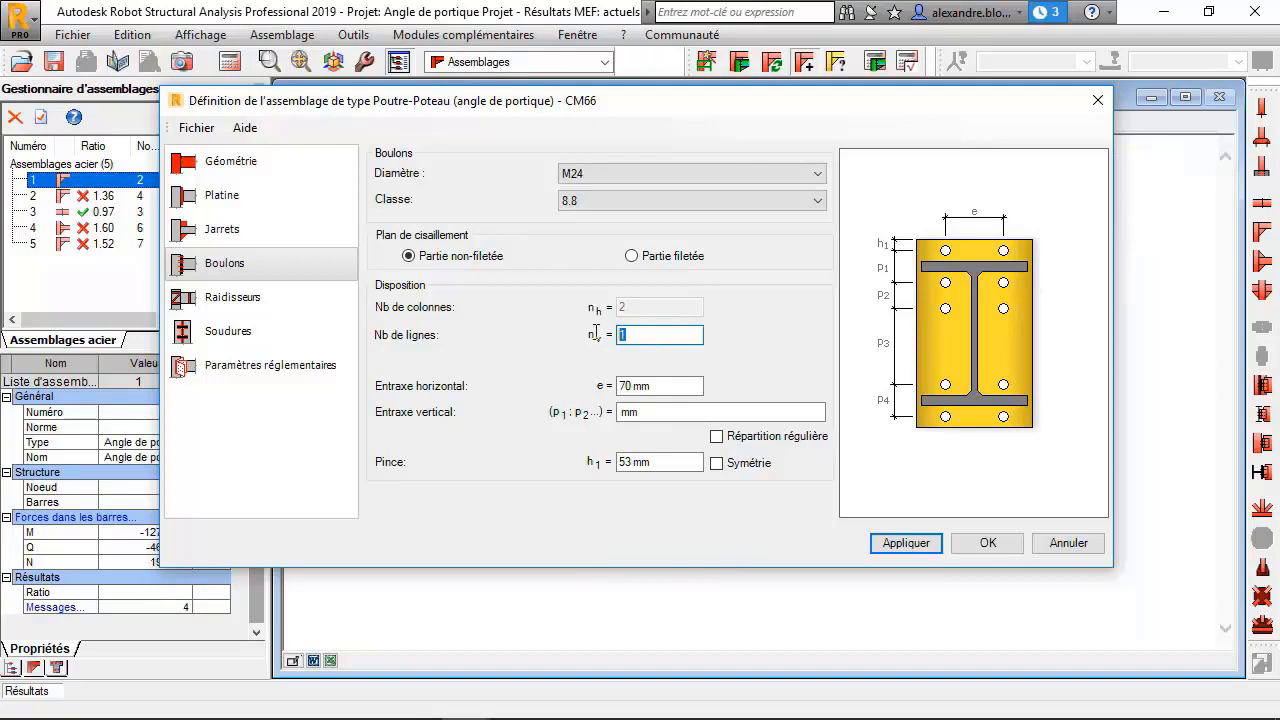
key("BackSpace")
type("8")
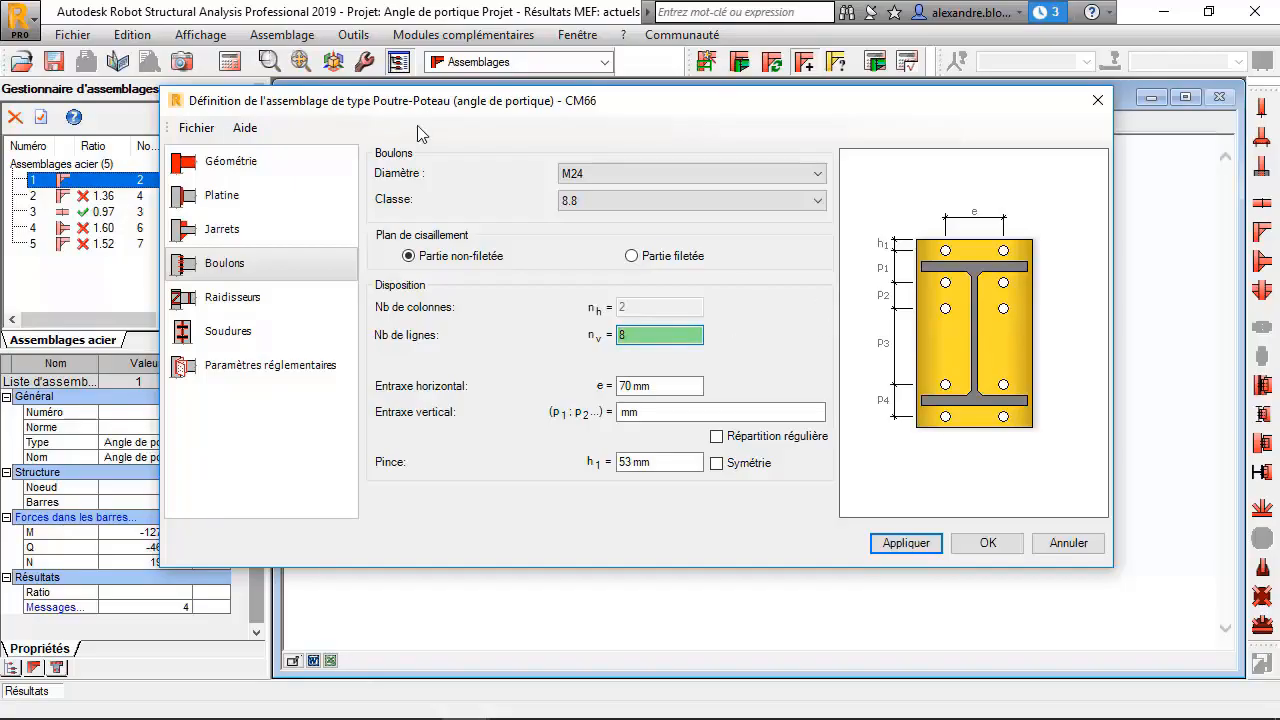
left_click(906, 545)
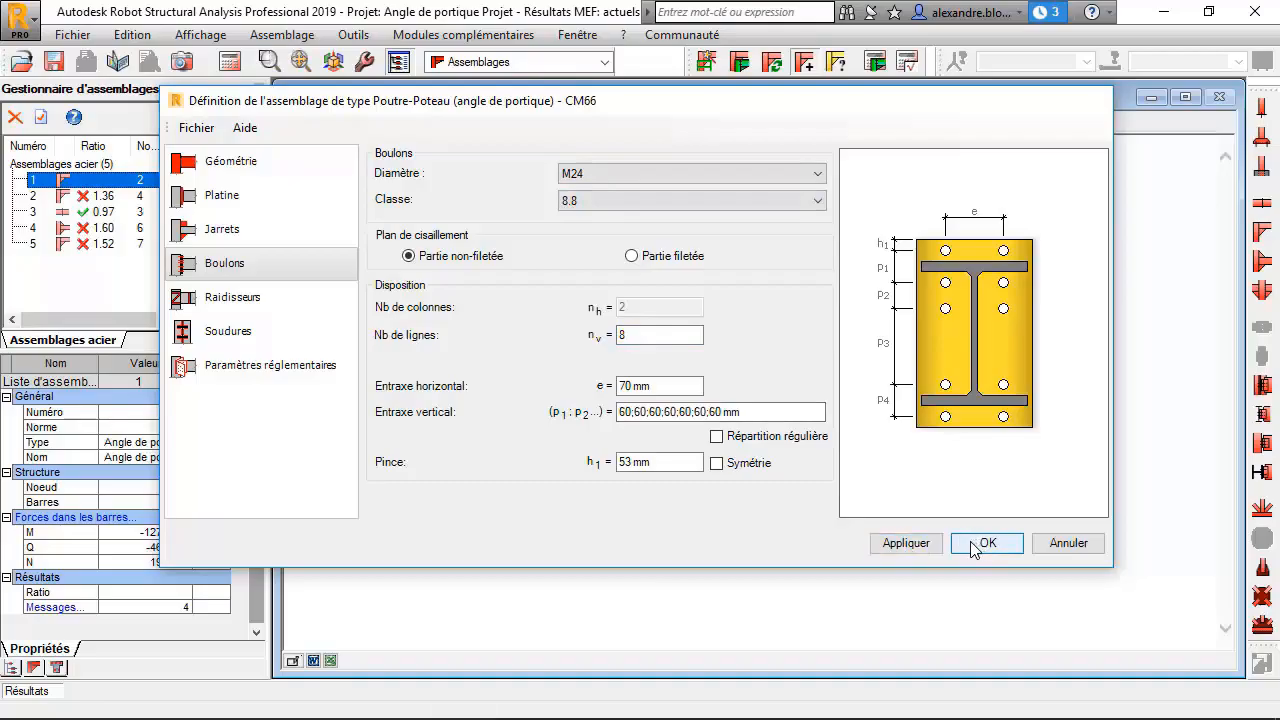
left_click(980, 543)
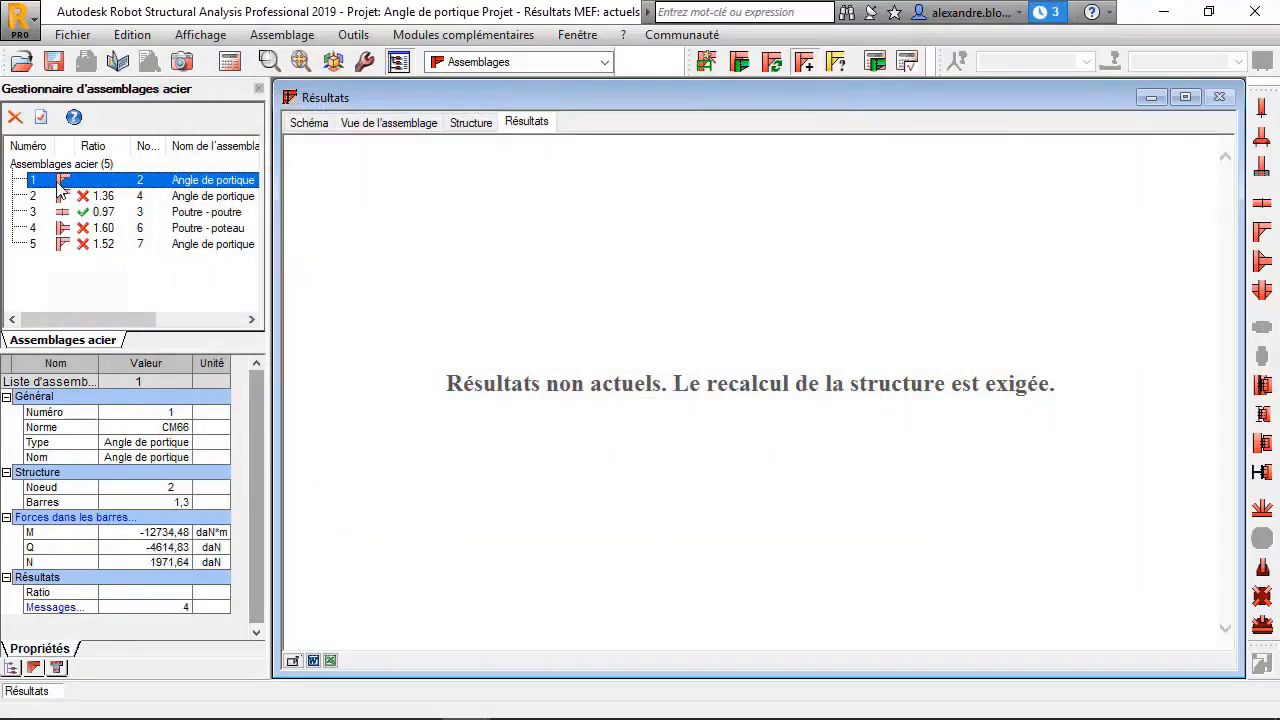
left_click(875, 62)
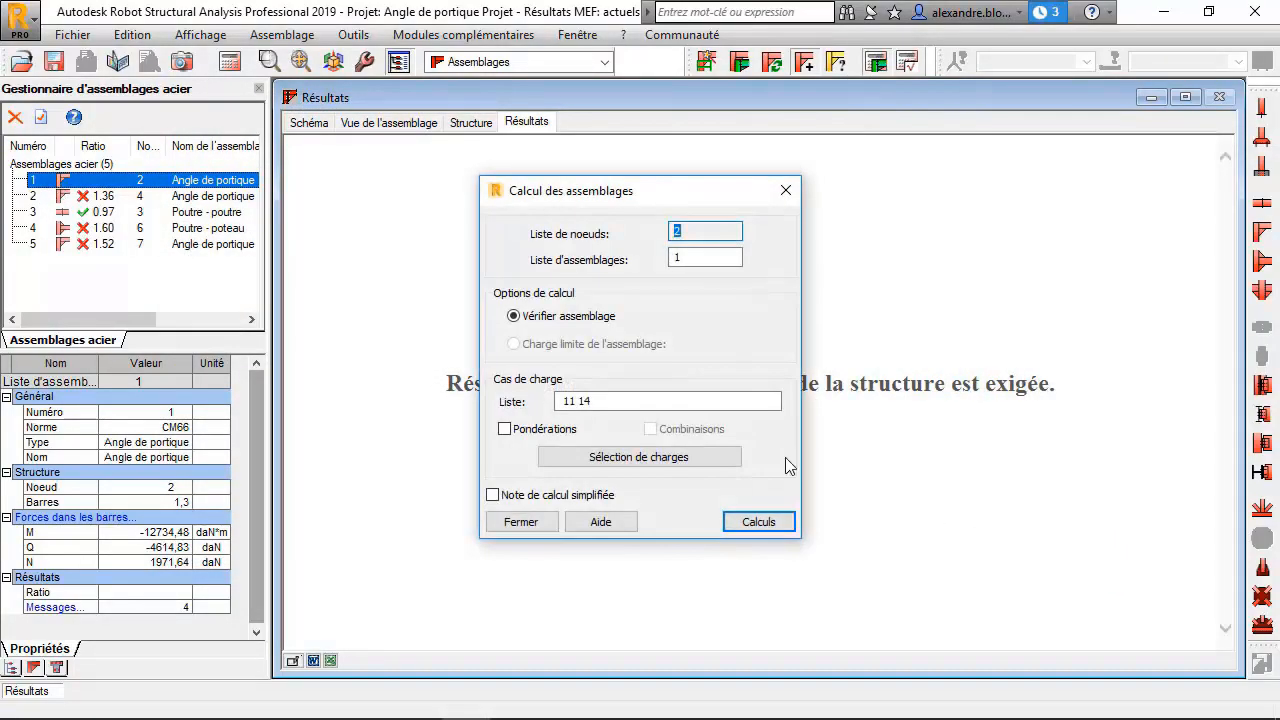
left_click(750, 524)
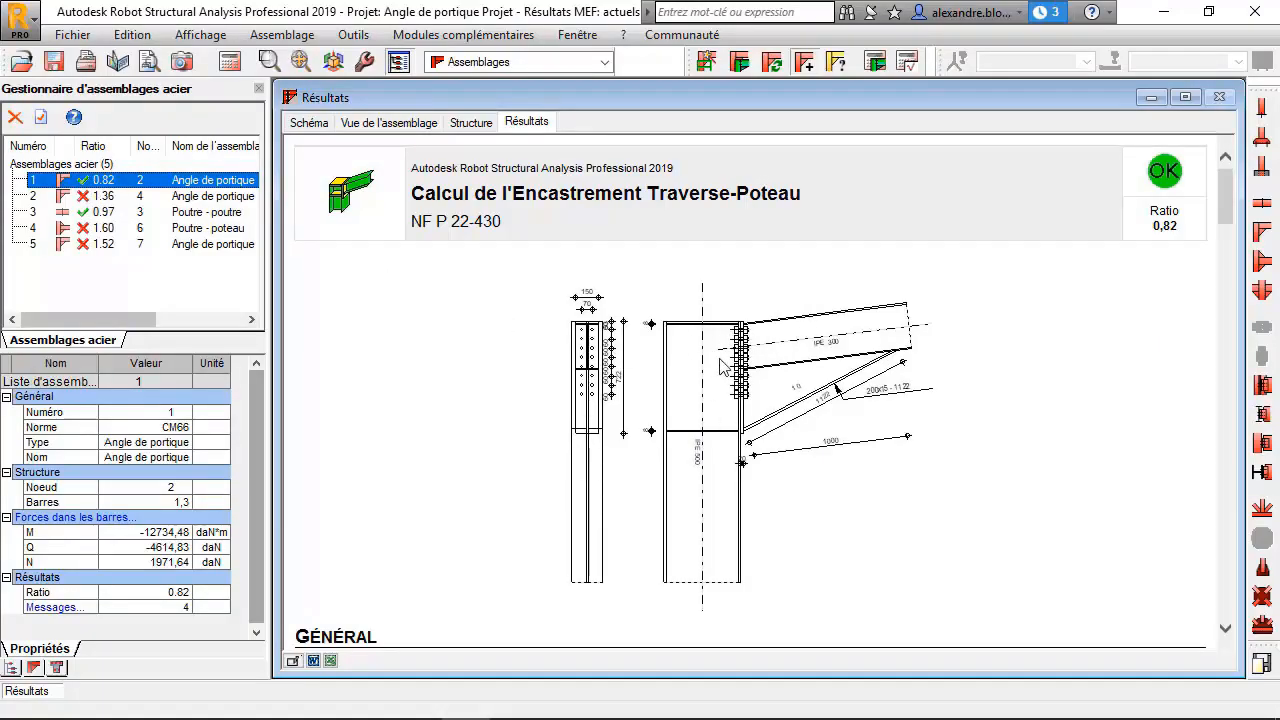
Step: Examine connection 1's new bolt layout in the 3D view and the dimensioned schematic, then return to the structure
left_click(356, 123)
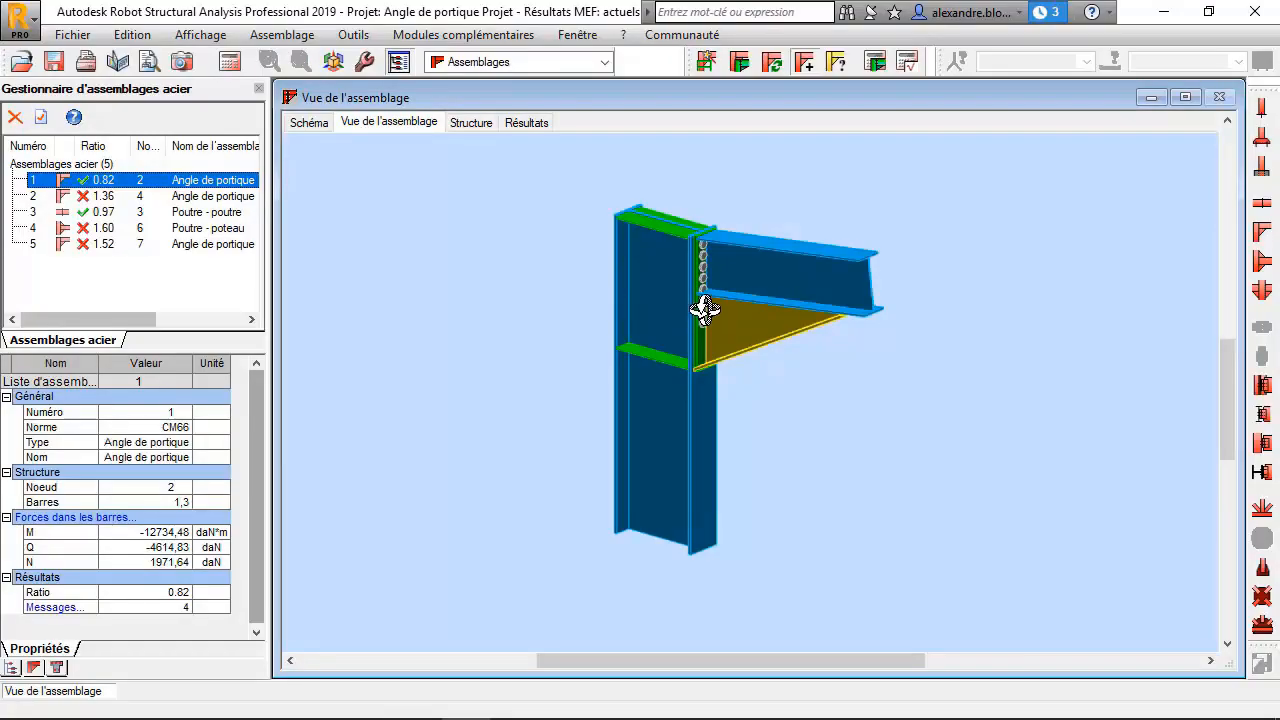
scroll(697, 314, "up", 3)
left_click(309, 122)
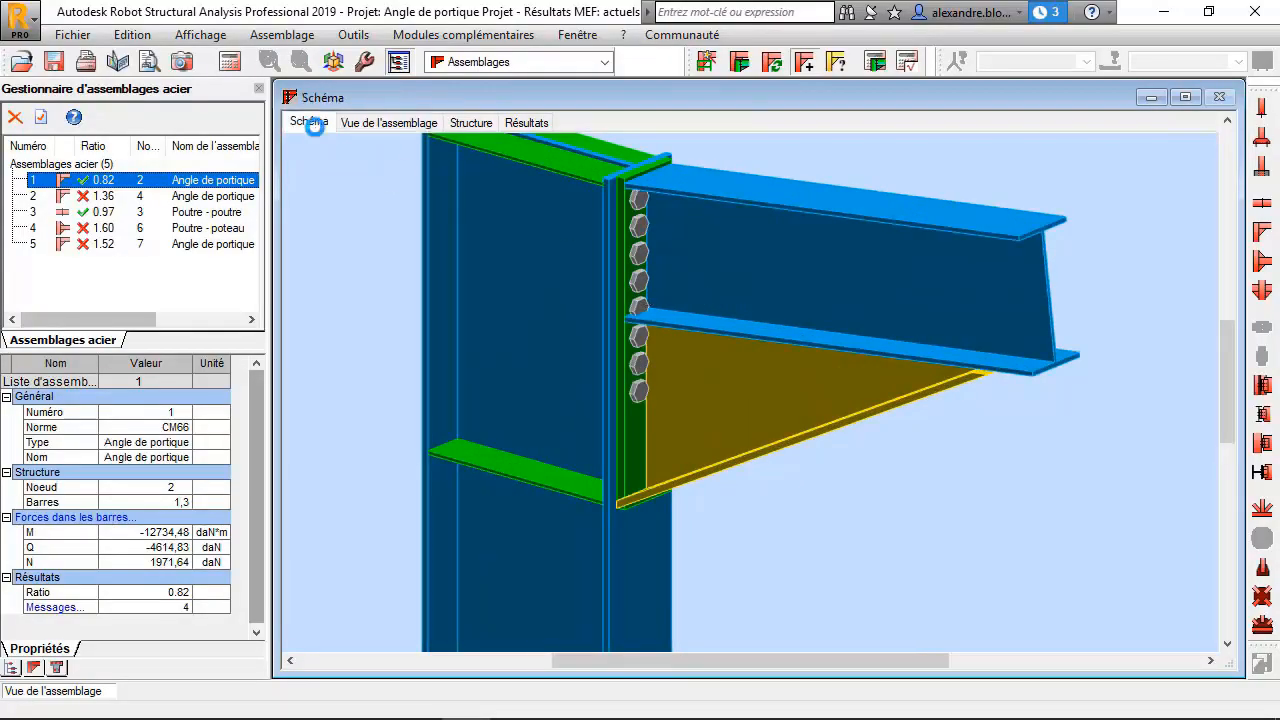
scroll(545, 312, "up", 3)
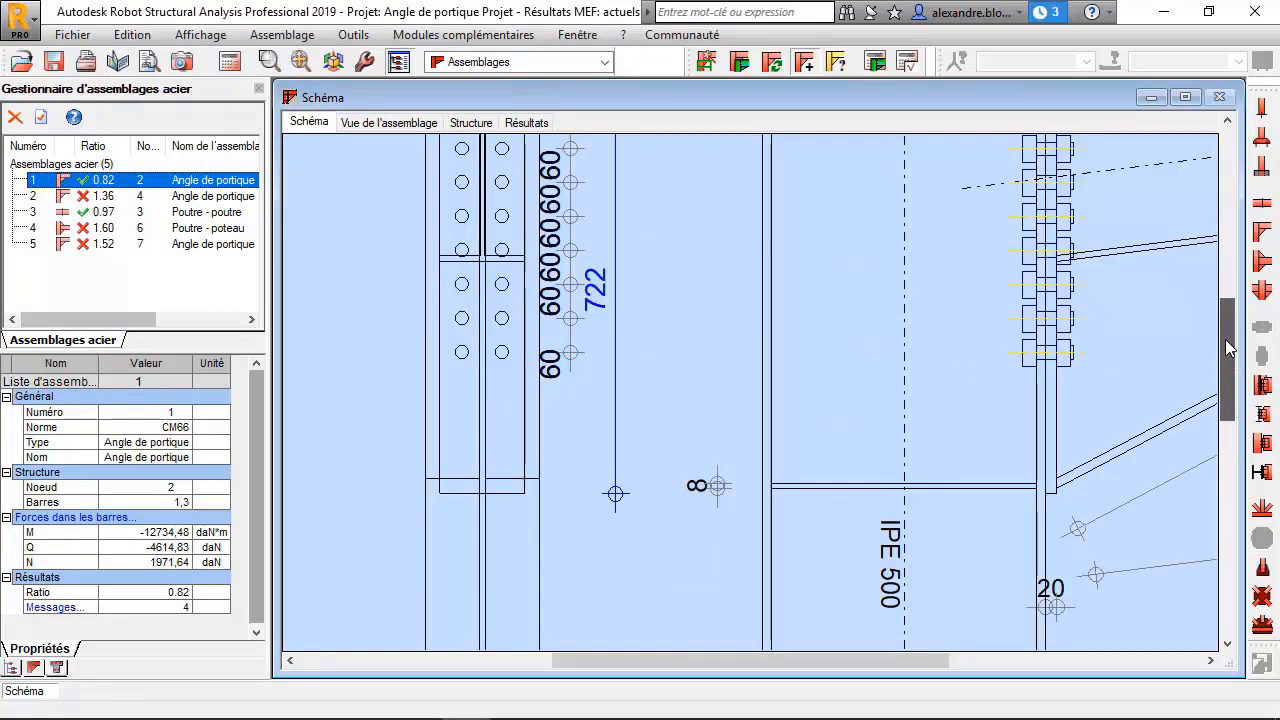
left_click_drag(1225, 339, 1220, 322)
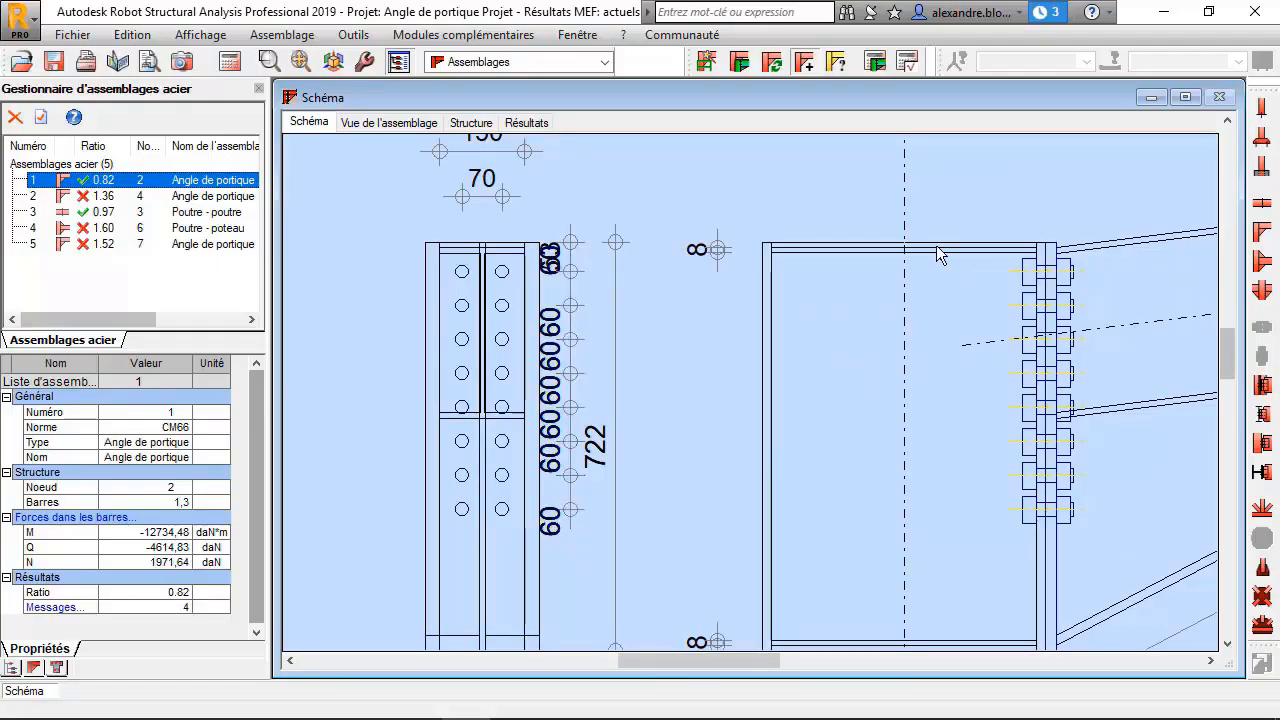
scroll(936, 245, "down", 5)
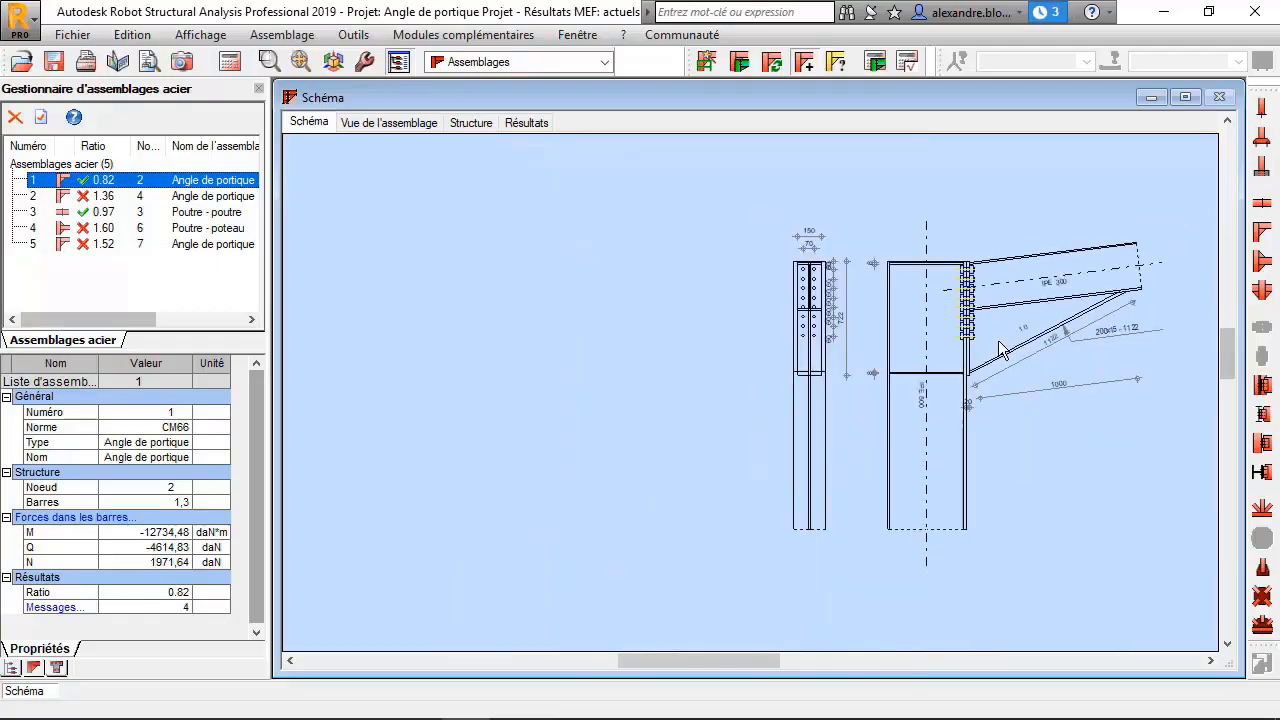
left_click(468, 123)
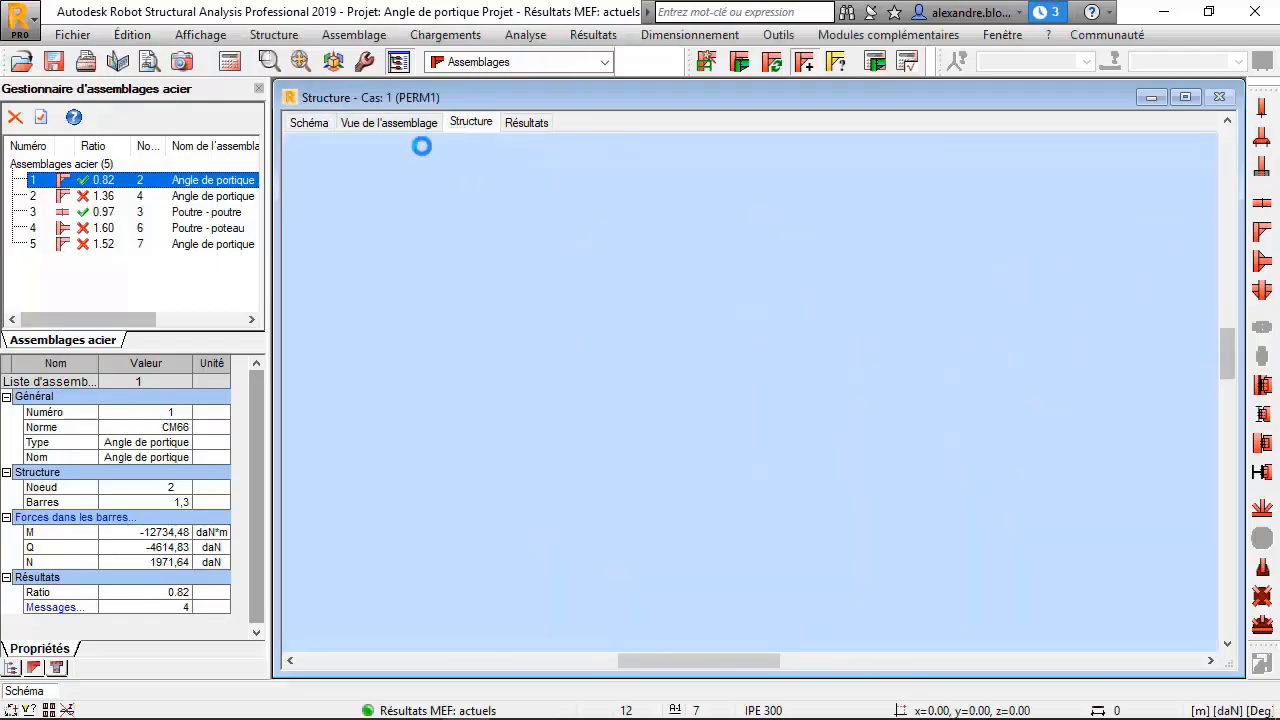
Step: Open the definition of connection 2 and set its bolt diameter to M24
left_click(99, 200)
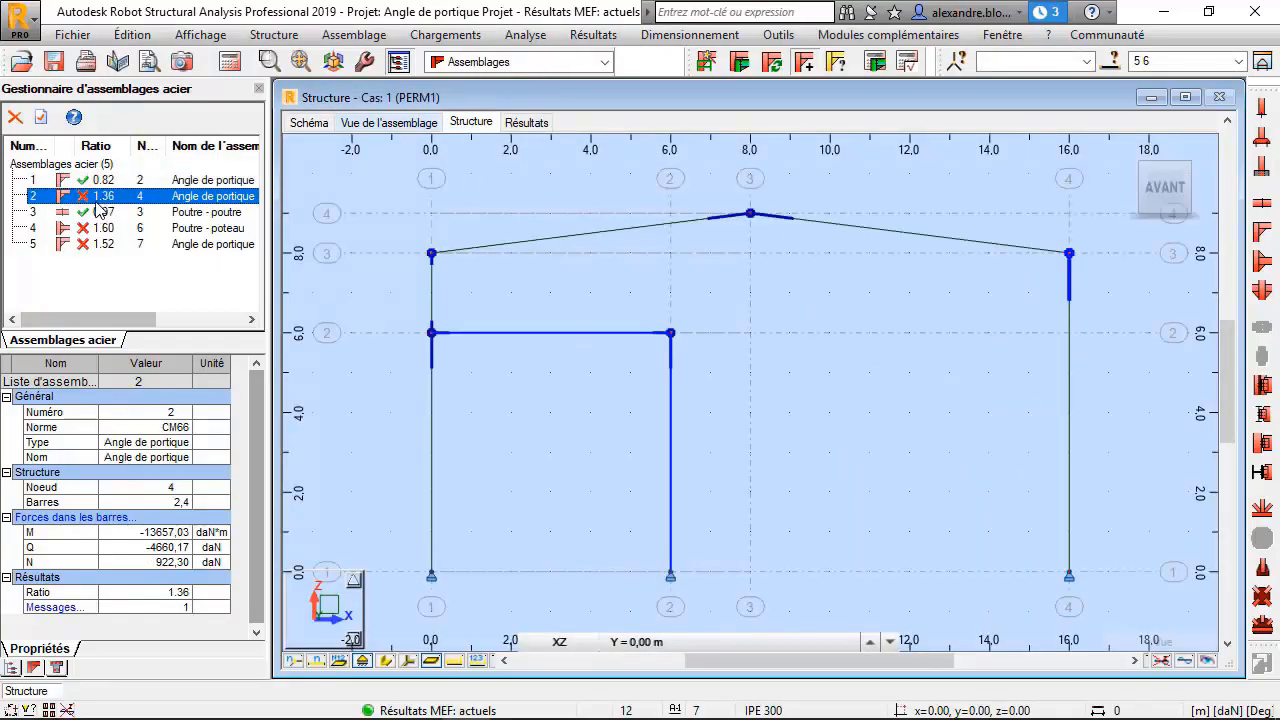
double_click(92, 199)
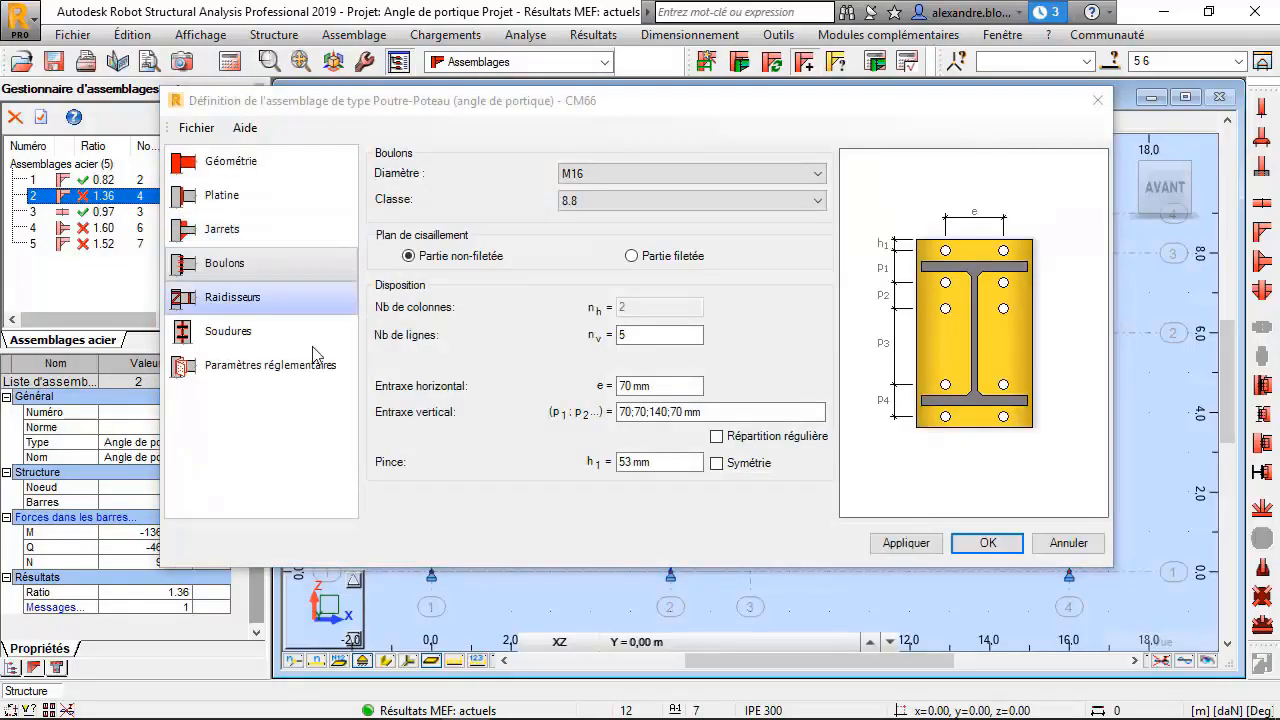
left_click(645, 175)
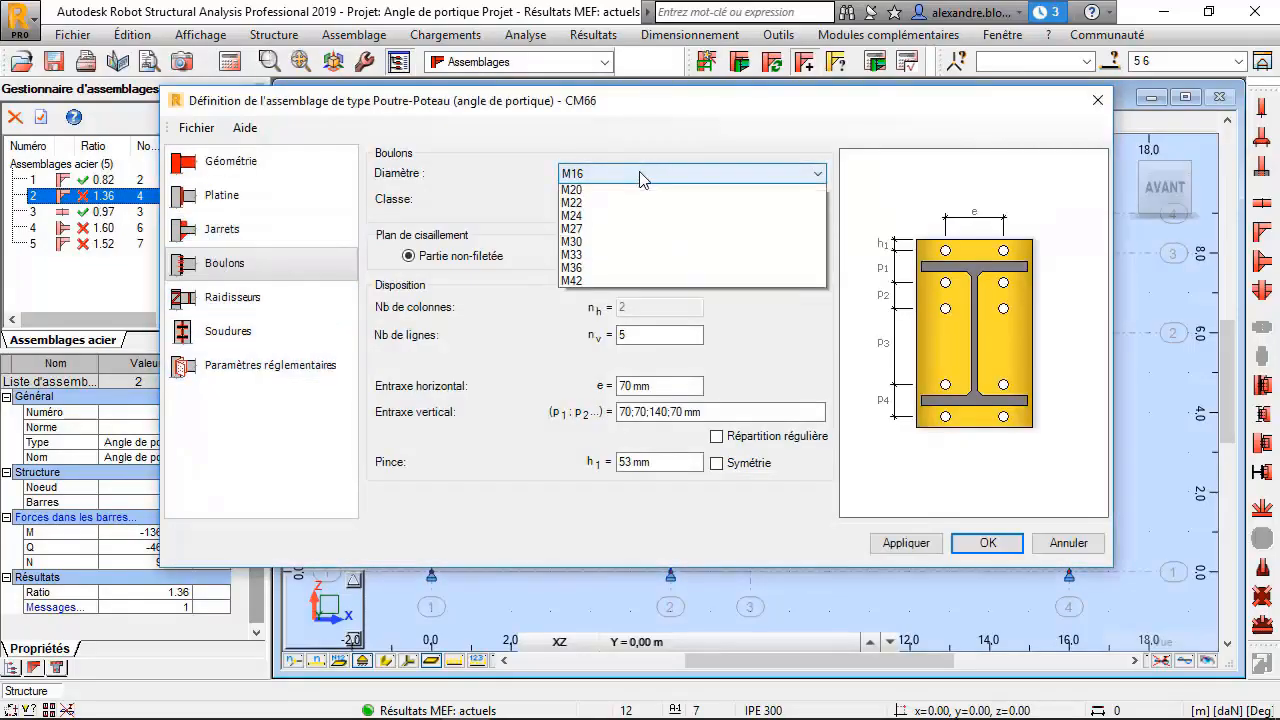
left_click(612, 296)
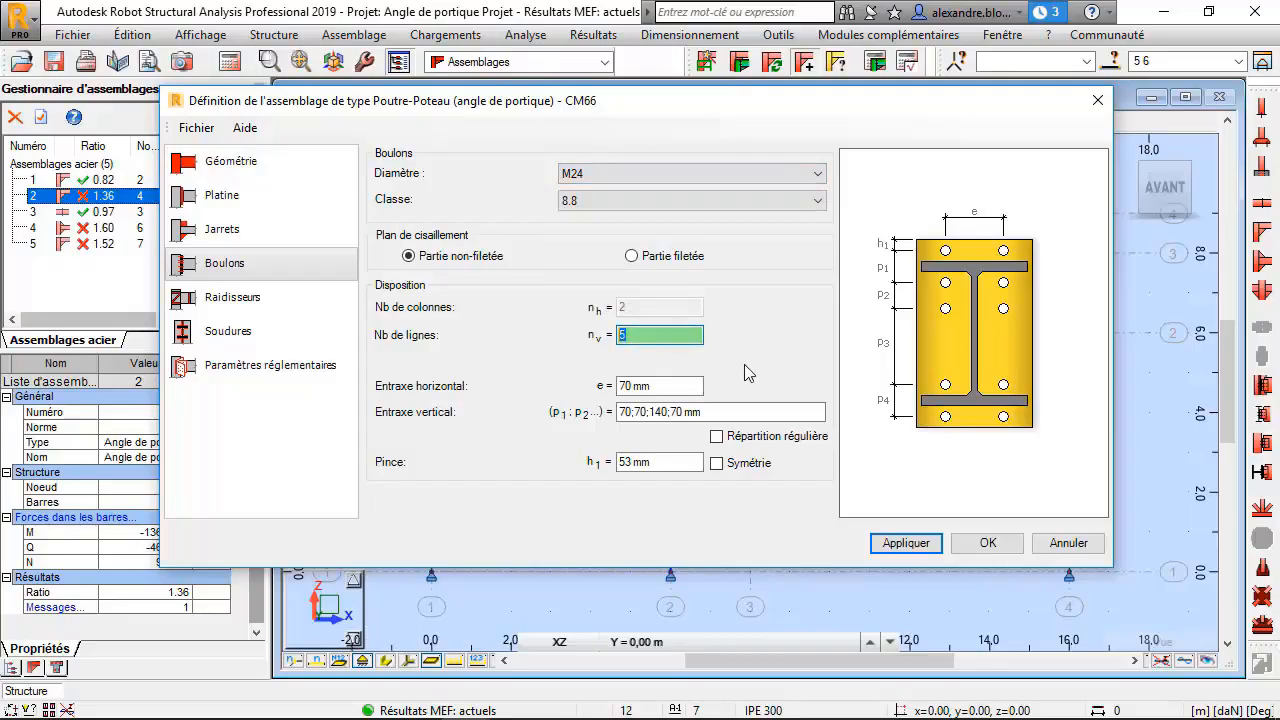
Step: Set connection 2 to 8 bolt rows, validate the definition and rerun its verification for load cases 11 and 14
type("8")
key("BackSpace")
type("10")
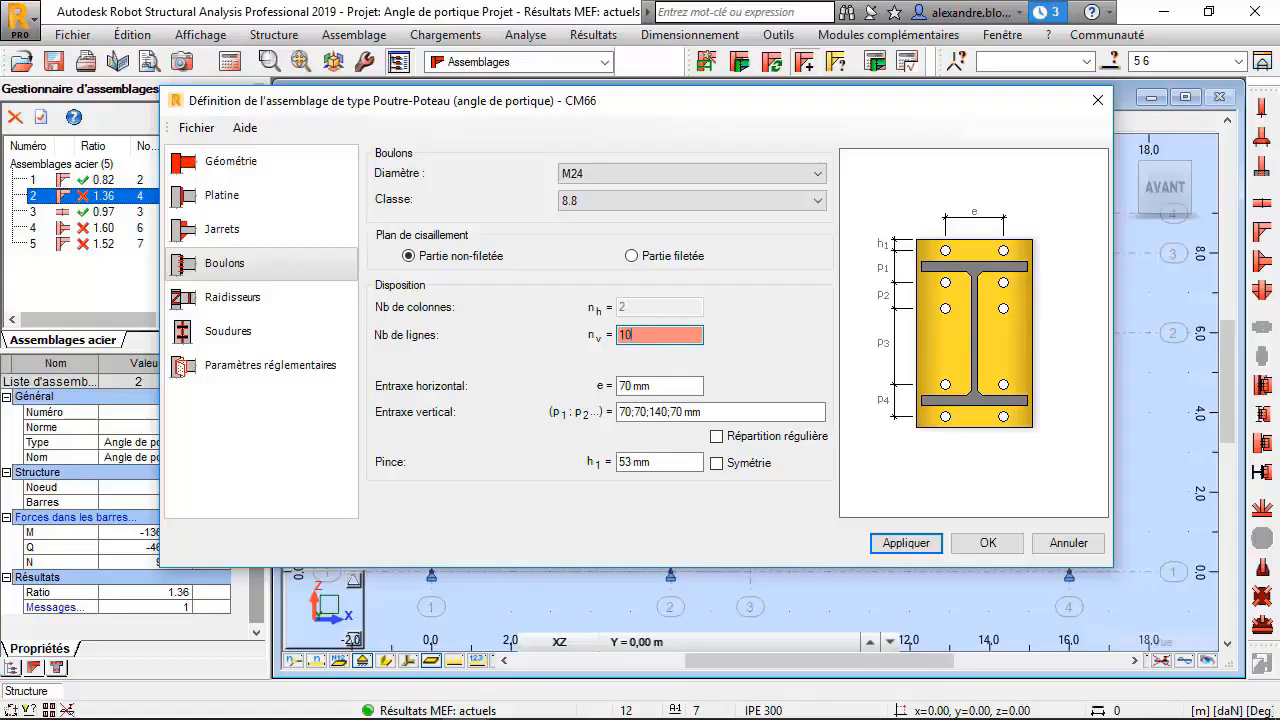
key("BackSpace")
key("BackSpace")
type("9")
key("BackSpace")
type("8")
left_click(622, 394)
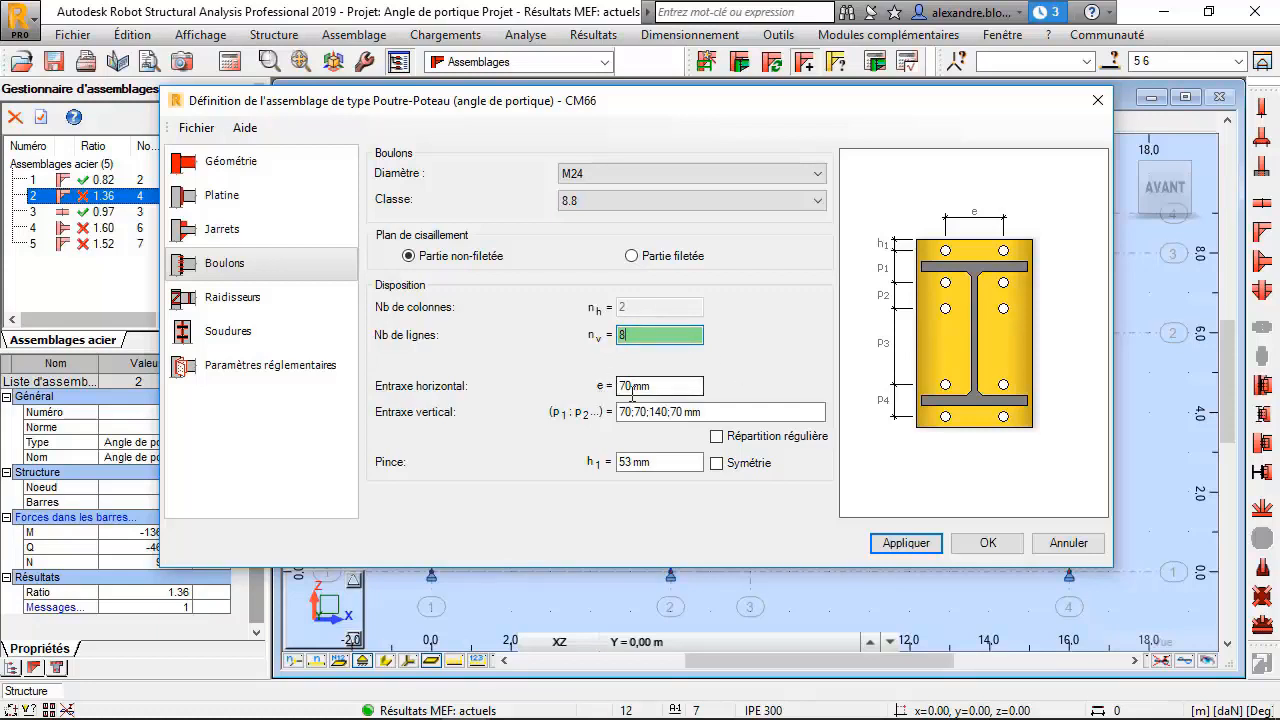
left_click(897, 549)
left_click(982, 547)
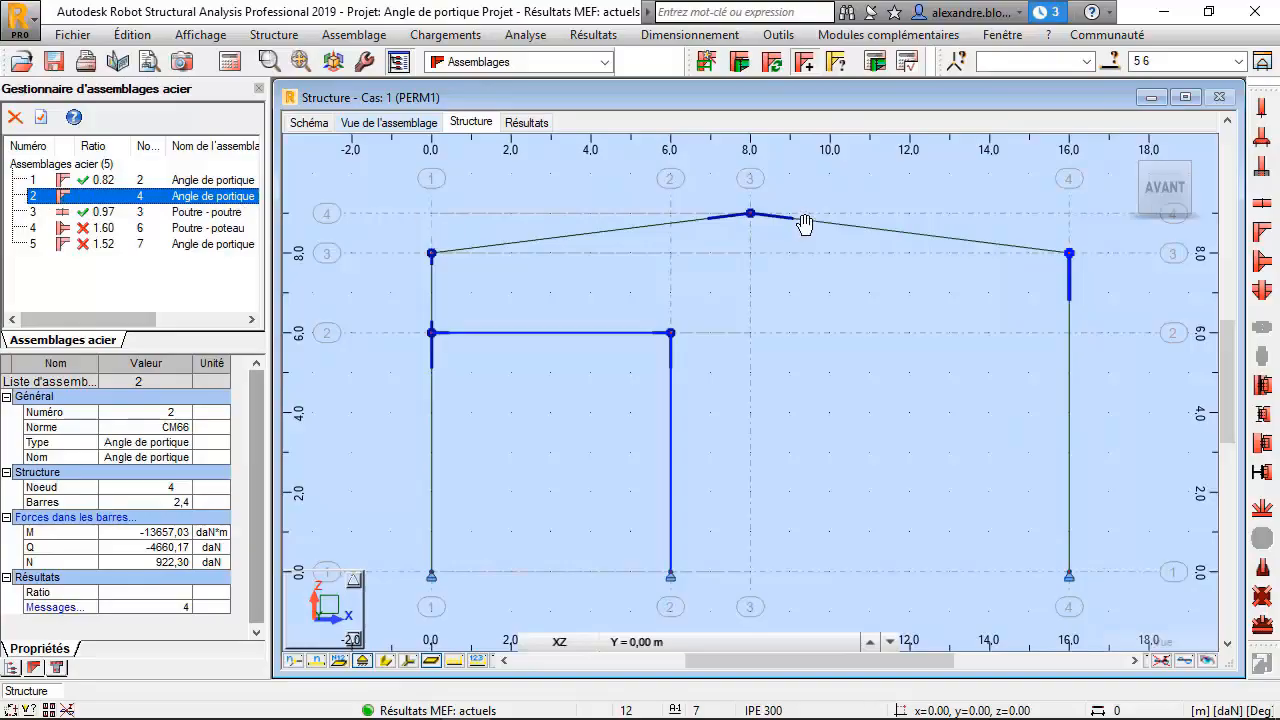
left_click(874, 62)
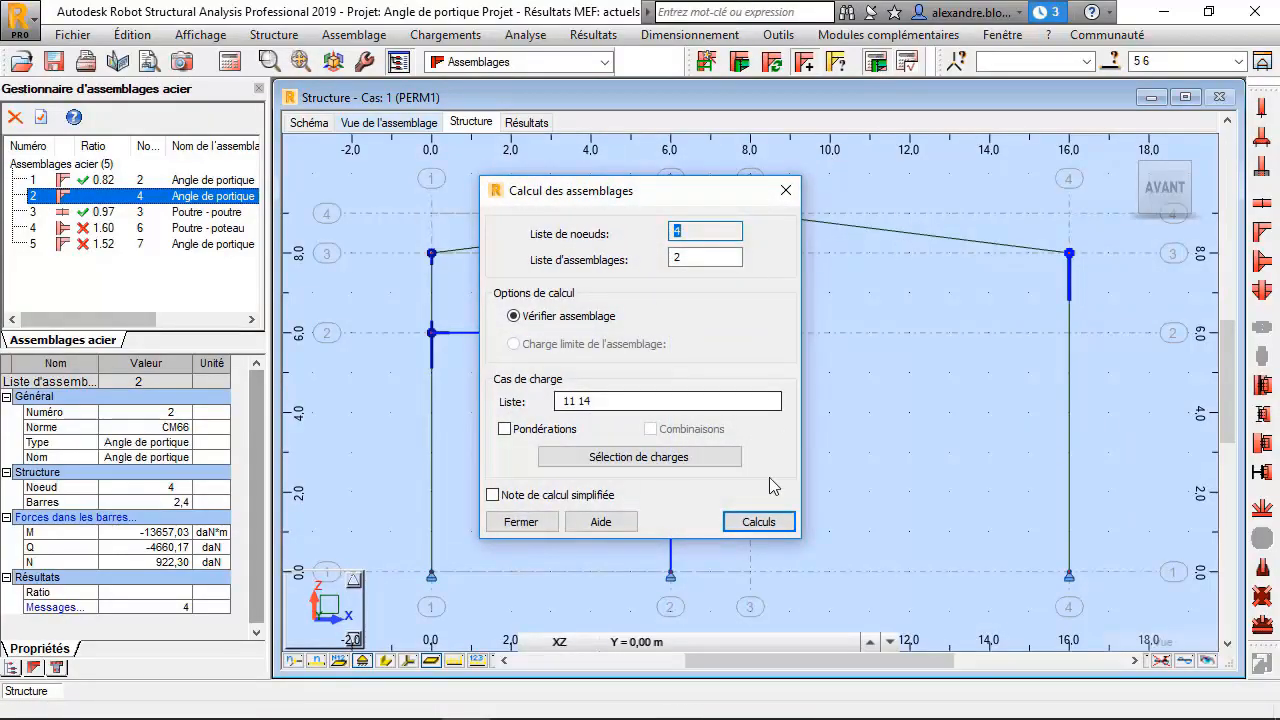
left_click(759, 522)
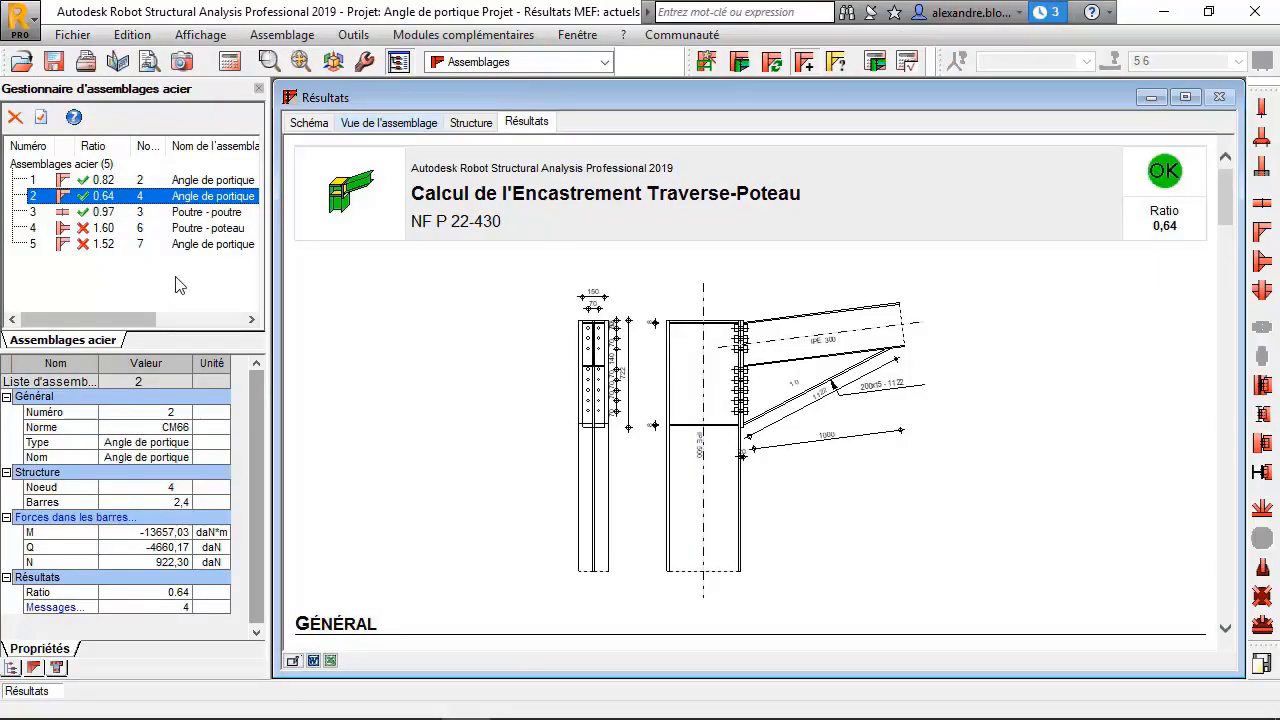
Step: Open the definition of beam-to-column connection 4 and set its bolt diameter to M24
left_click(102, 230)
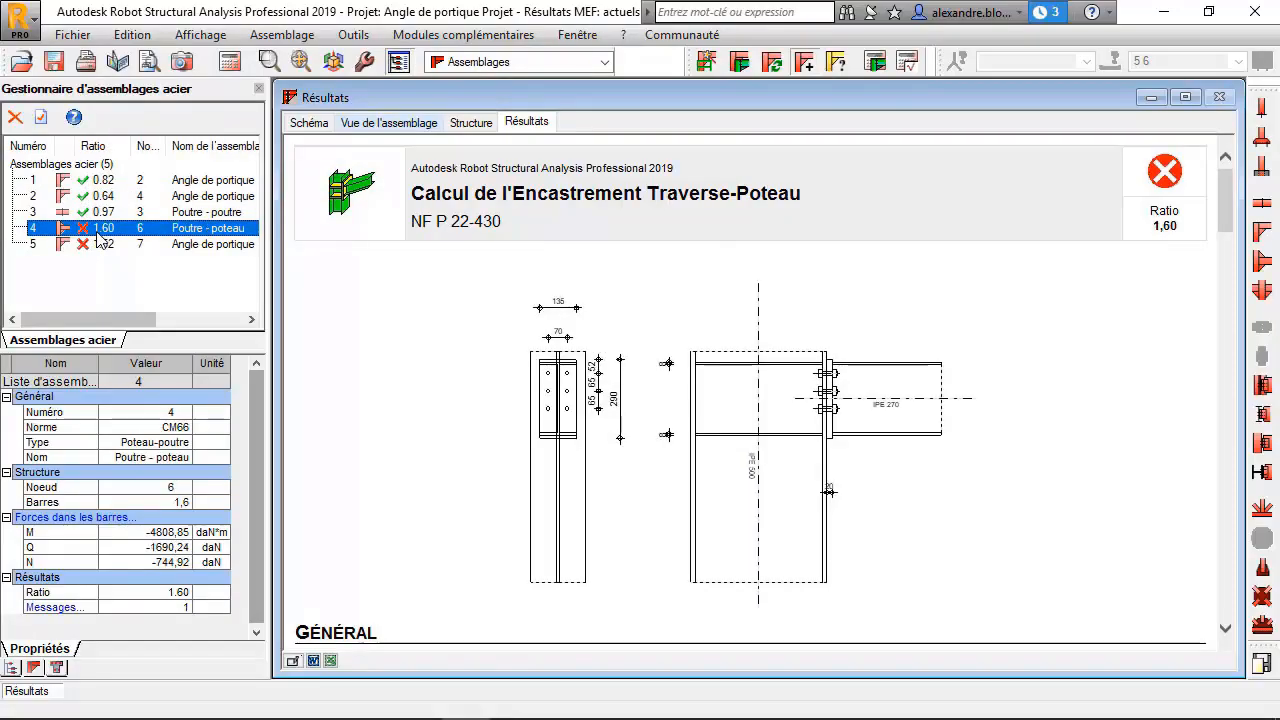
double_click(100, 236)
left_click(624, 177)
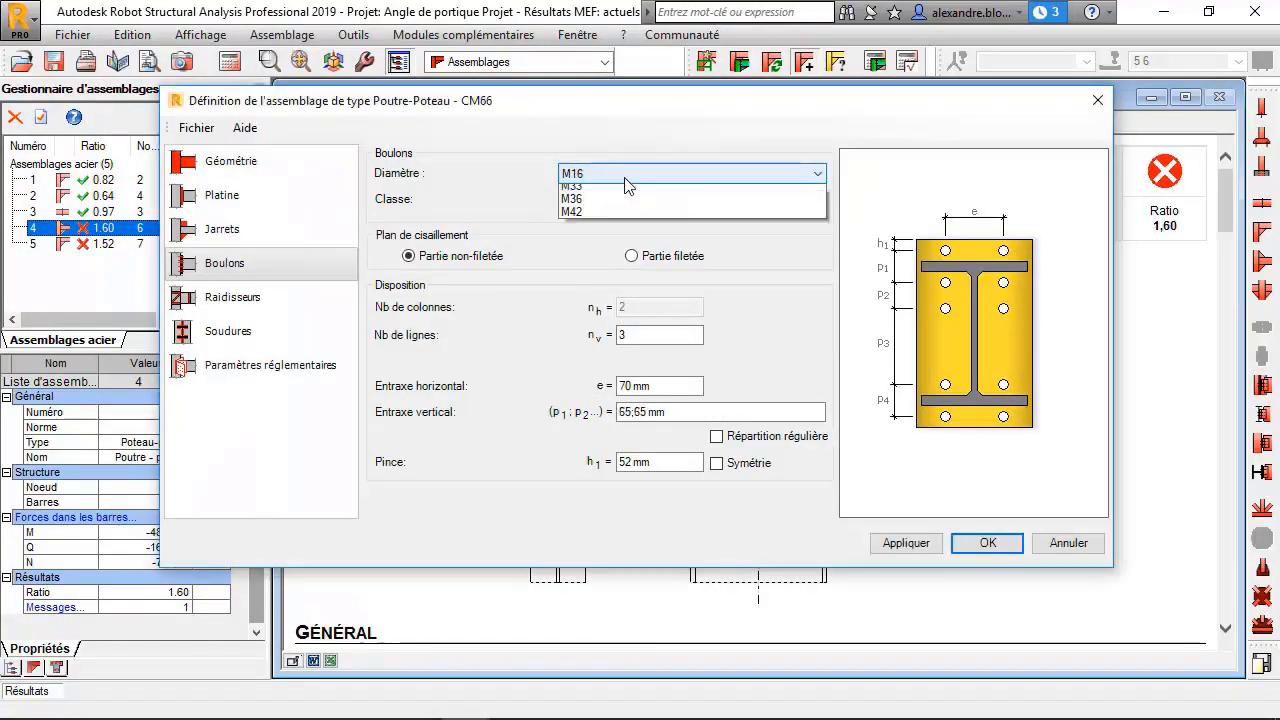
left_click(601, 292)
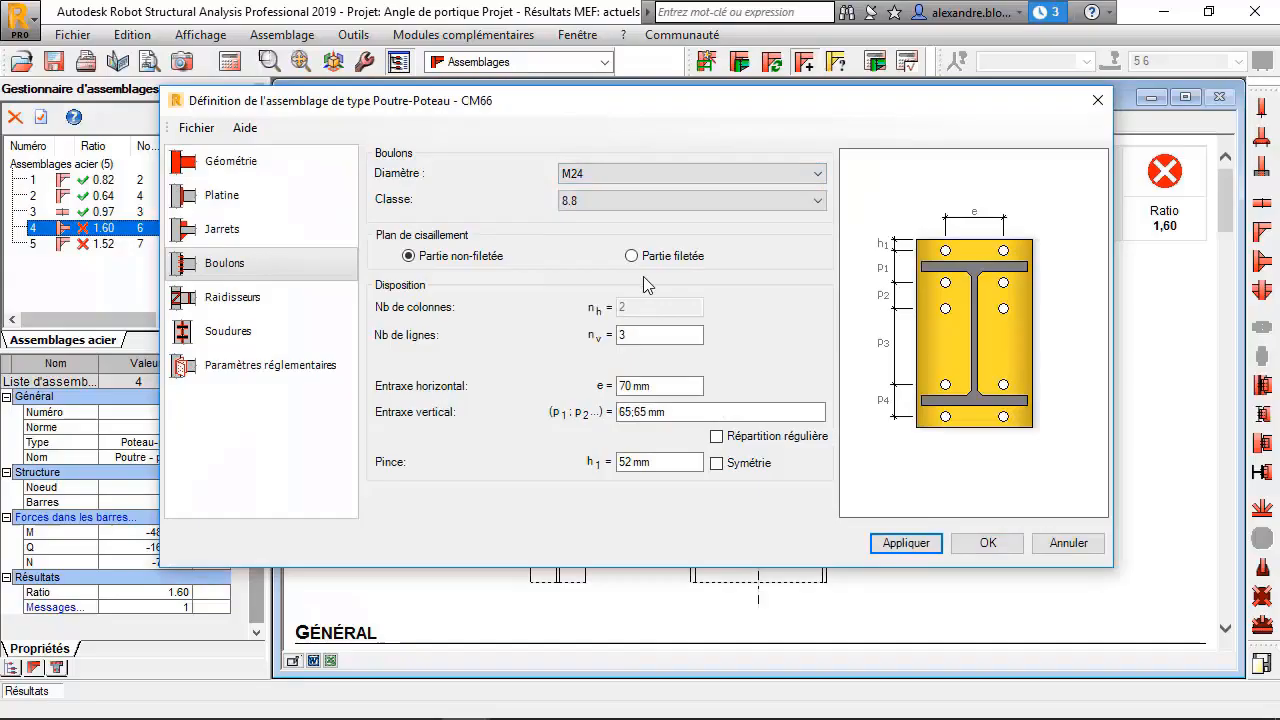
Step: Set connection 4 to 4 bolt rows, validate the definition and rerun its verification for load cases 11 and 14
double_click(662, 335)
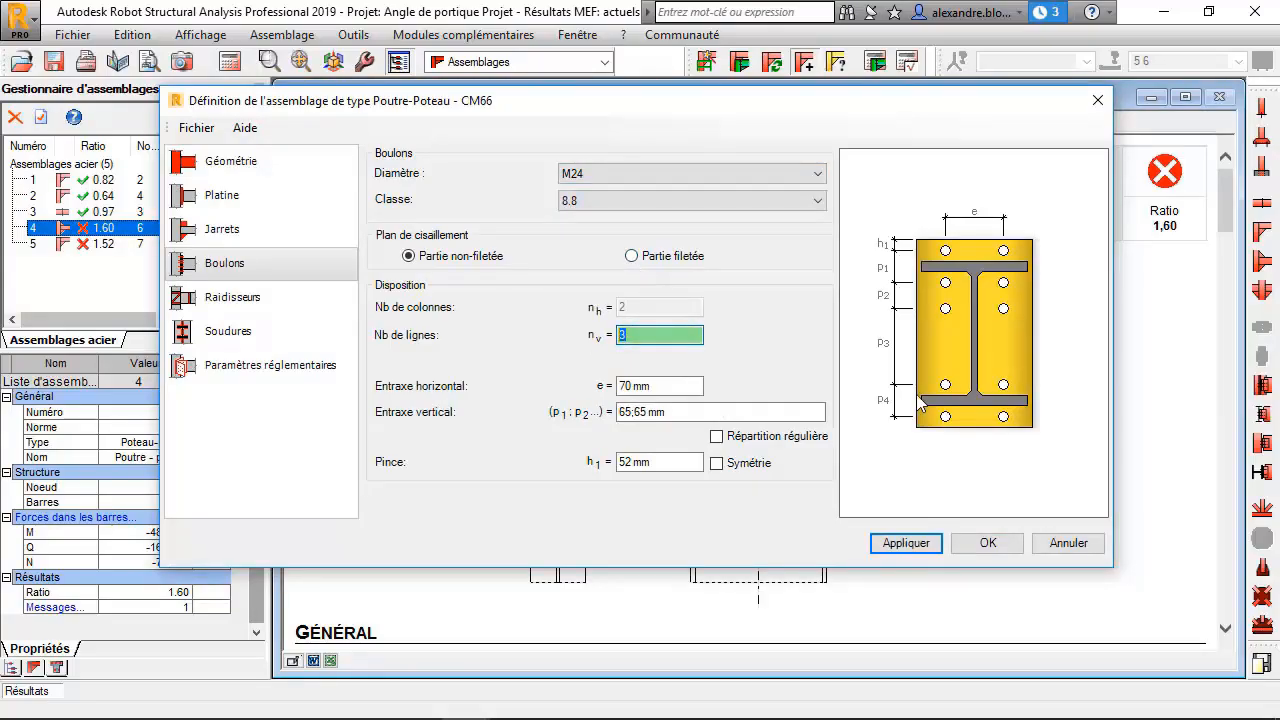
type("6")
type("4")
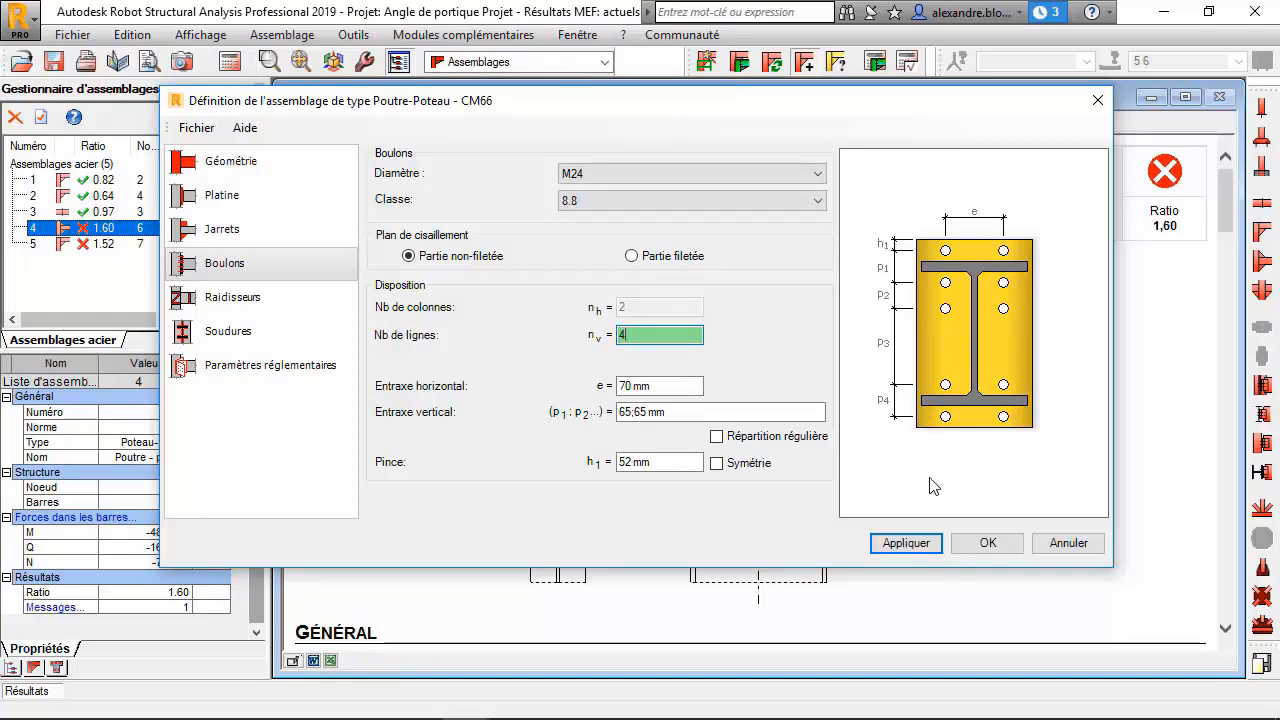
left_click(926, 543)
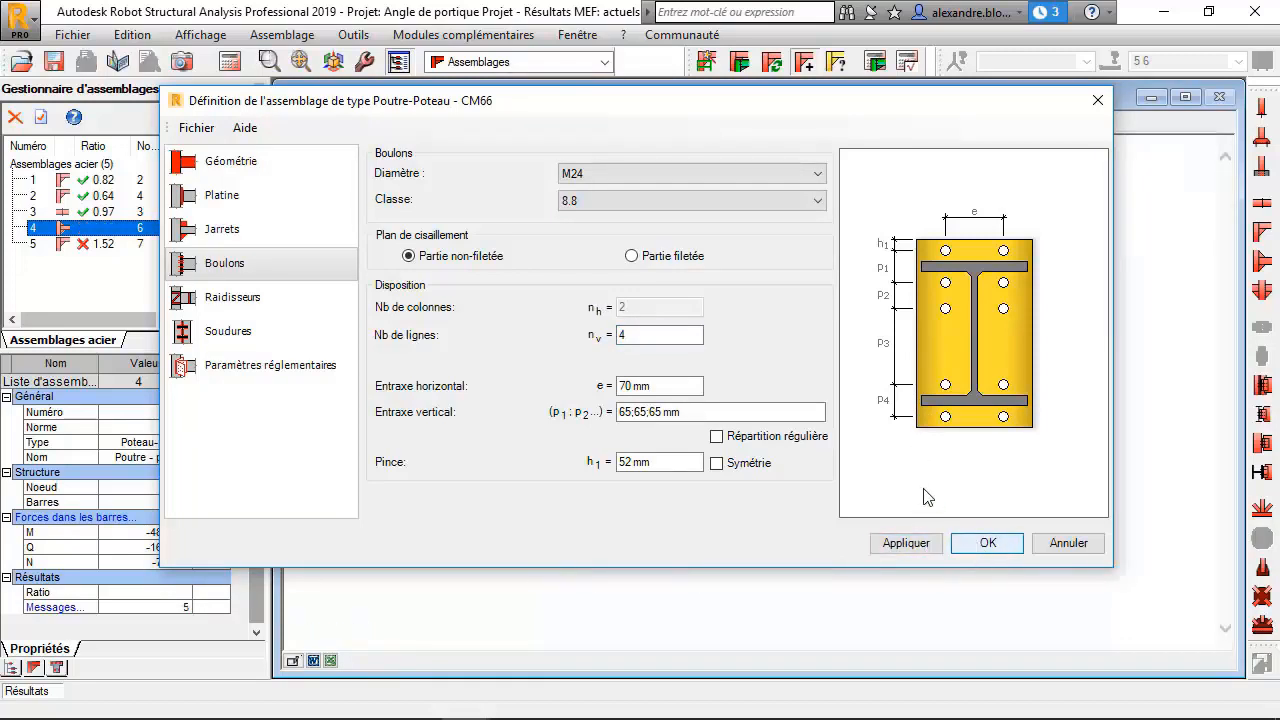
key("Return")
left_click(876, 63)
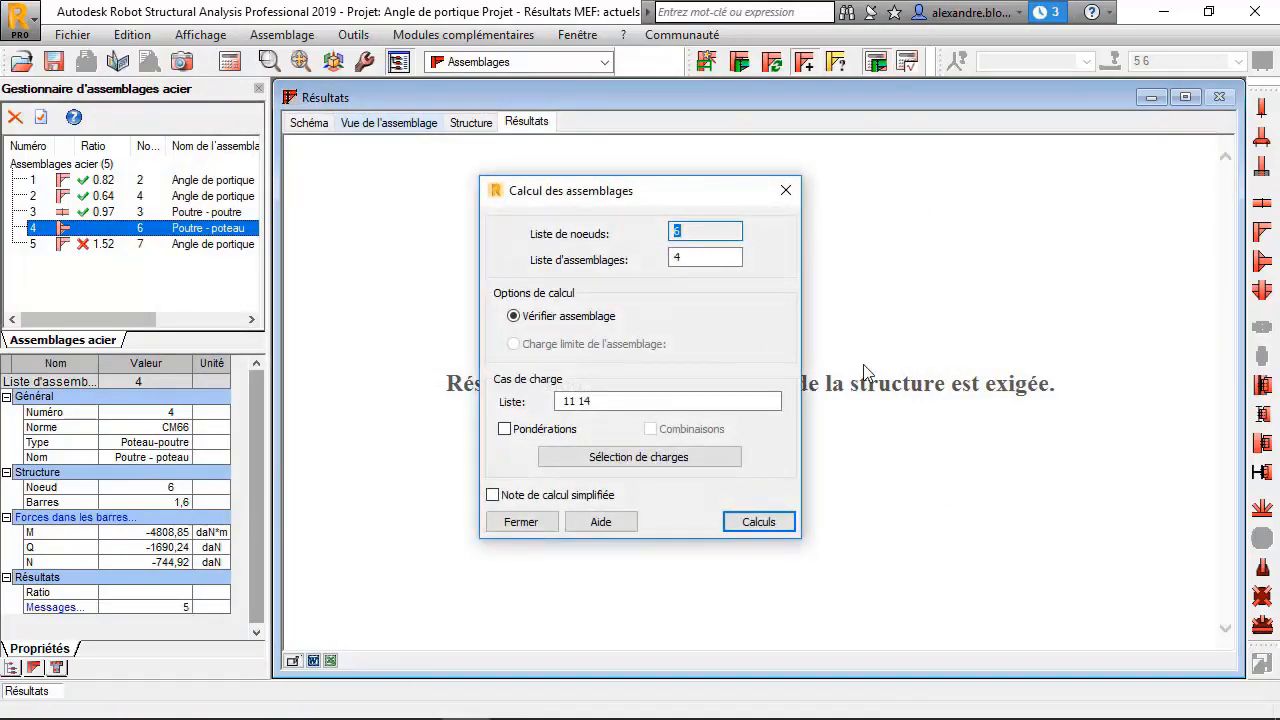
left_click(758, 521)
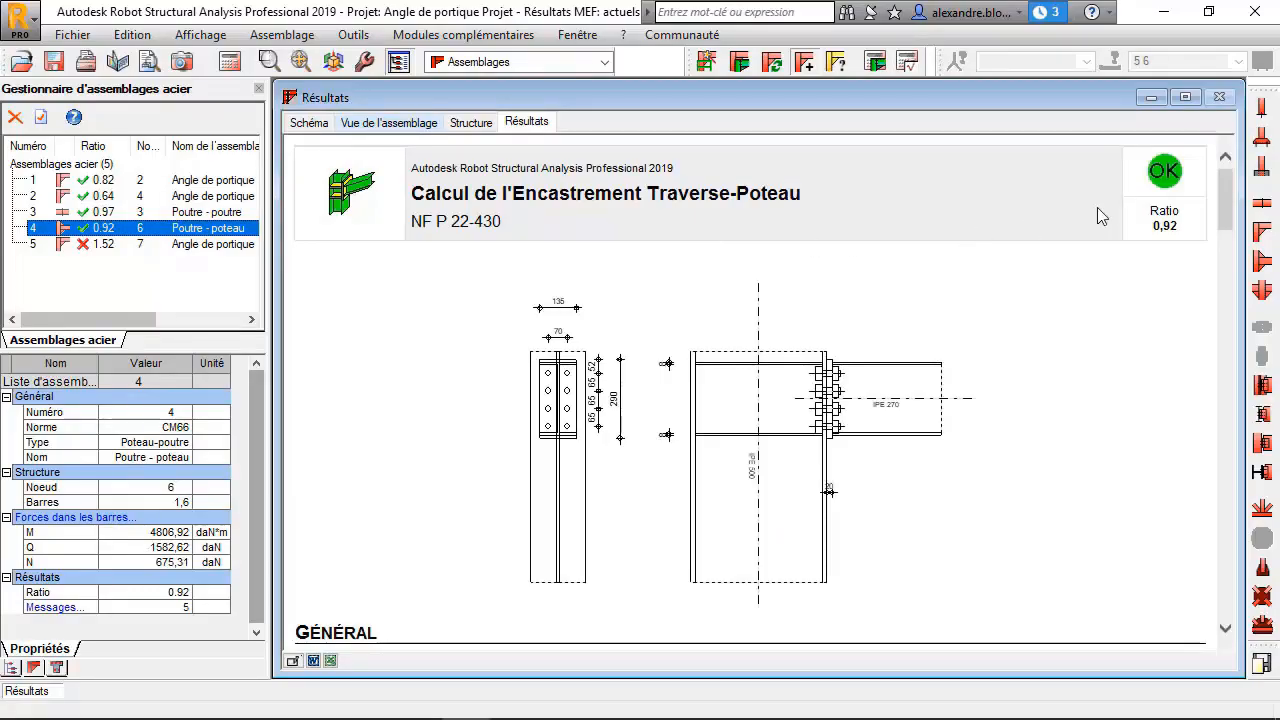
Step: Open the definition of portal-frame corner connection 5 and set its bolt diameter to M24
double_click(106, 245)
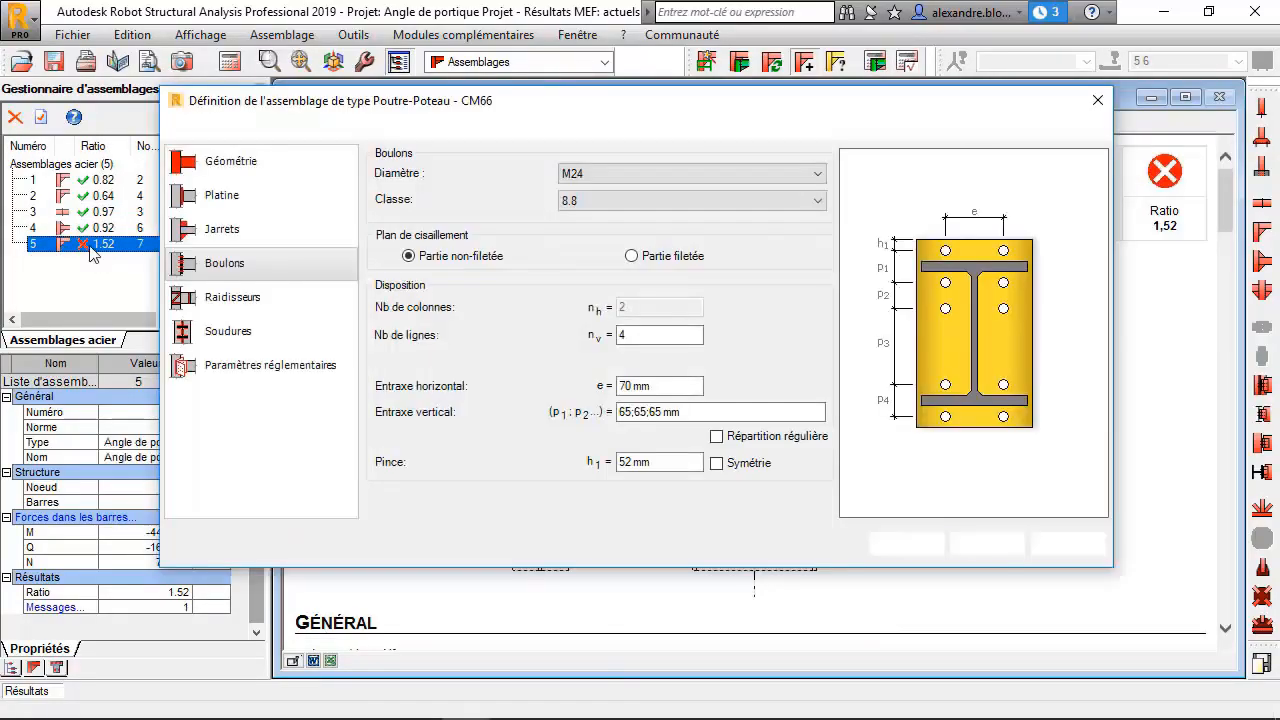
left_click(600, 173)
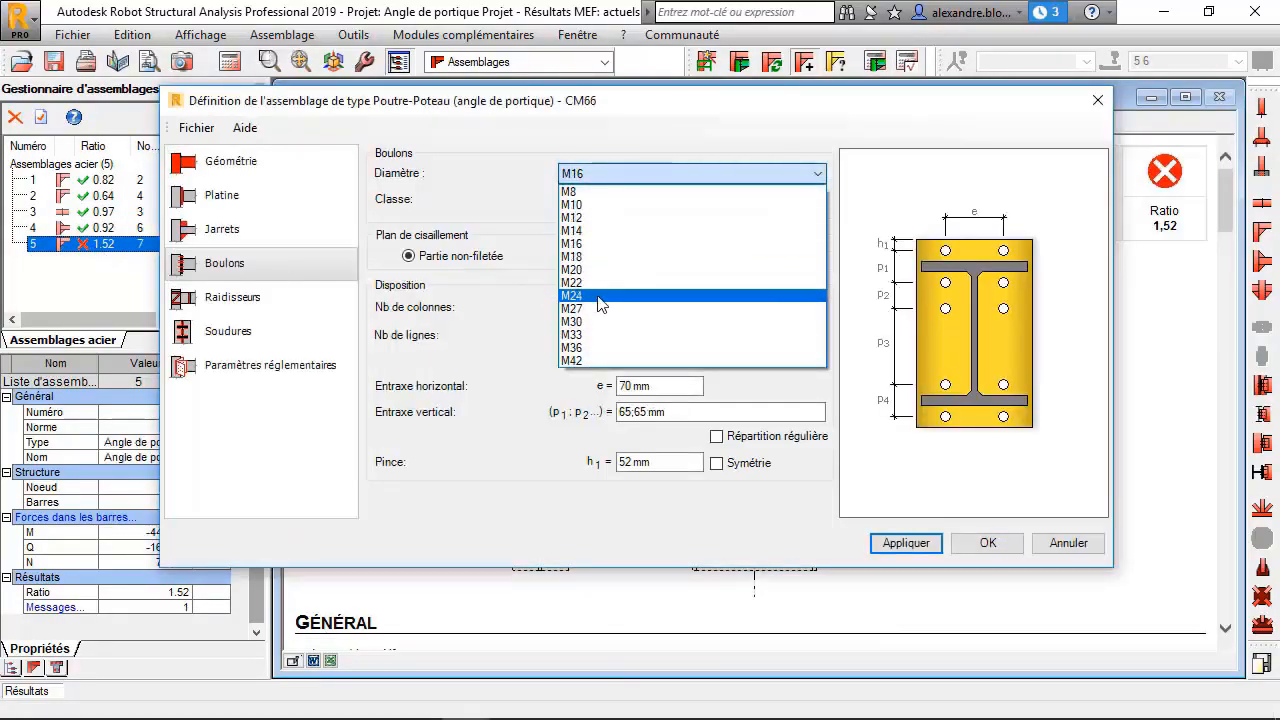
left_click(596, 296)
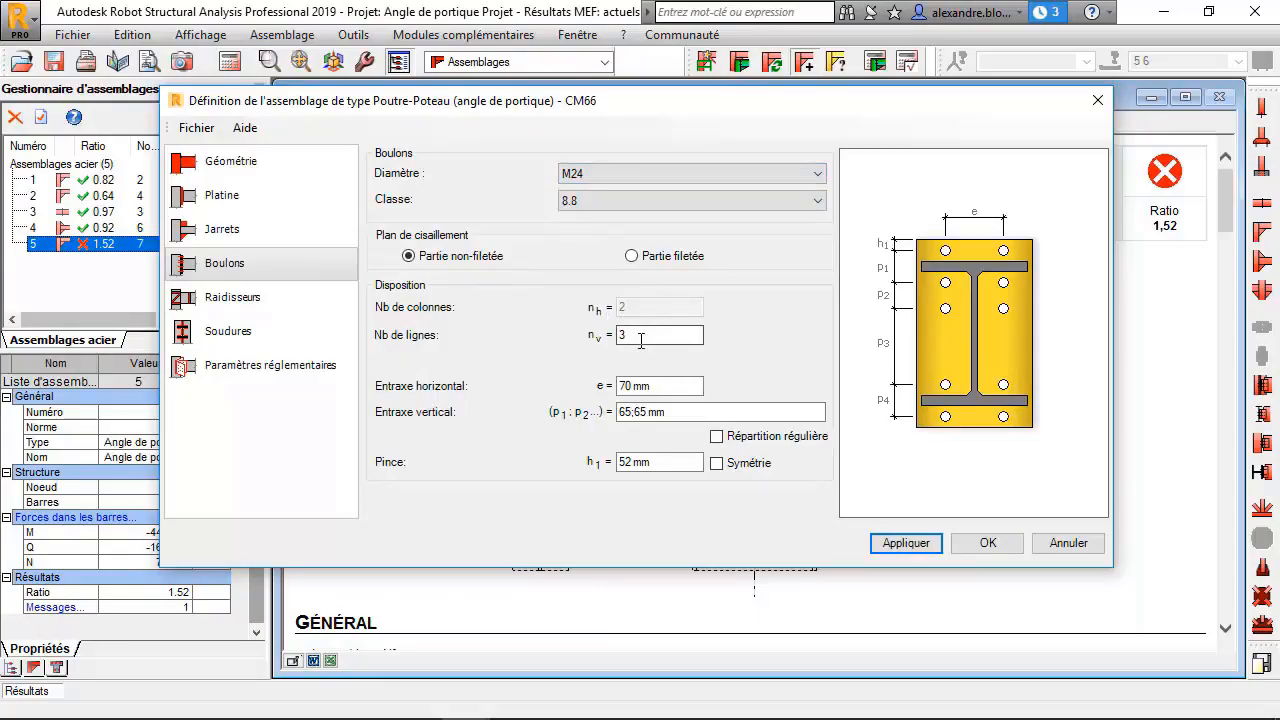
Step: Set connection 5 to 4 bolt rows, validate the definition and rerun its verification
left_click_drag(641, 340, 557, 350)
type("5")
type("4")
left_click(906, 543)
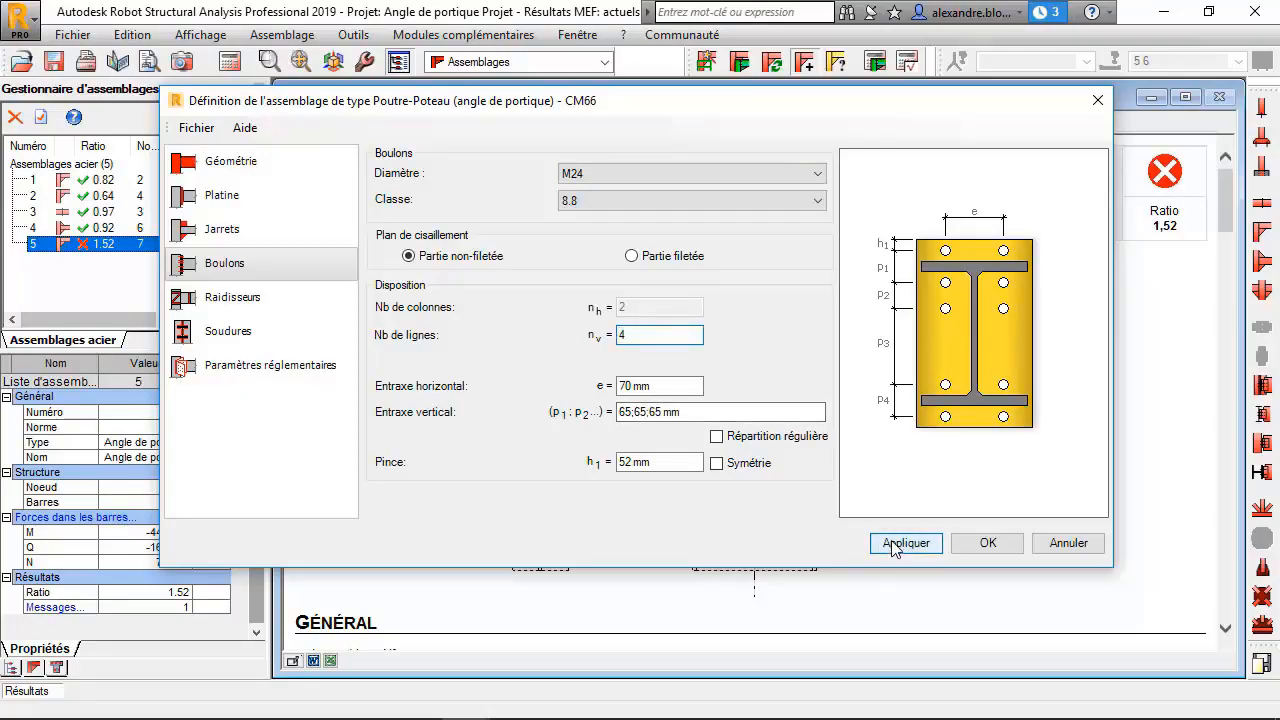
left_click(985, 545)
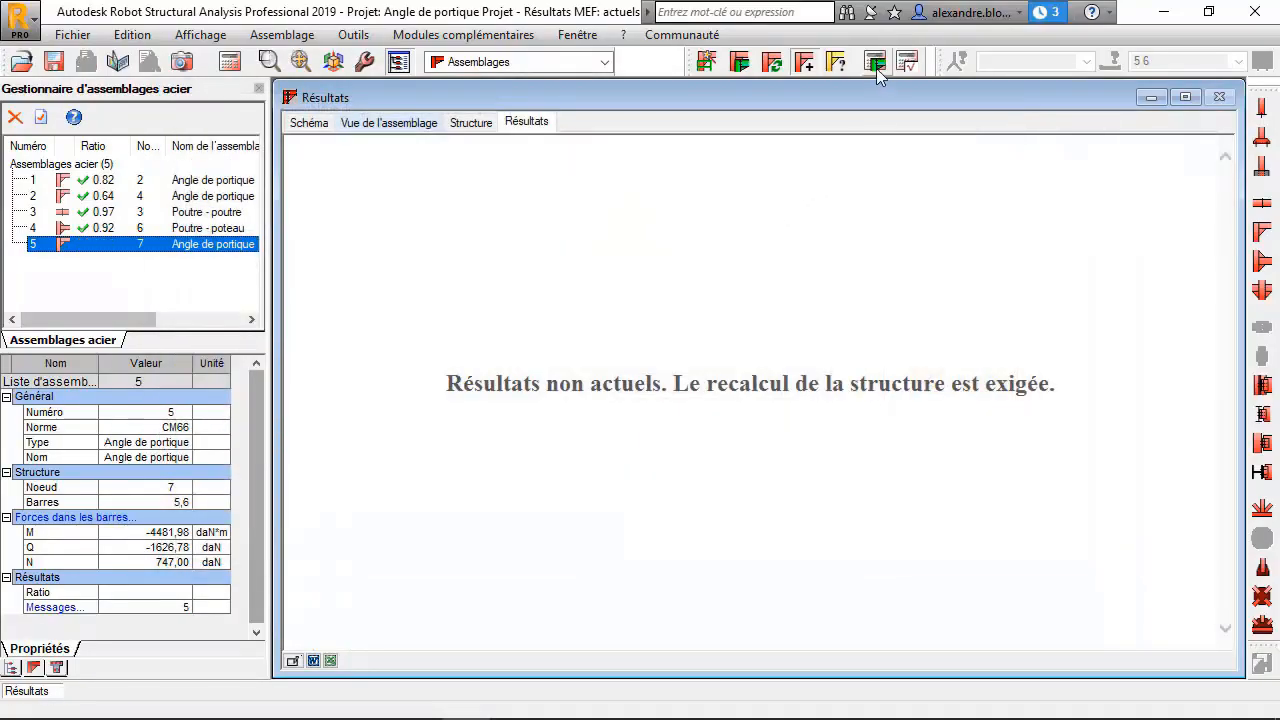
left_click(876, 66)
left_click(759, 521)
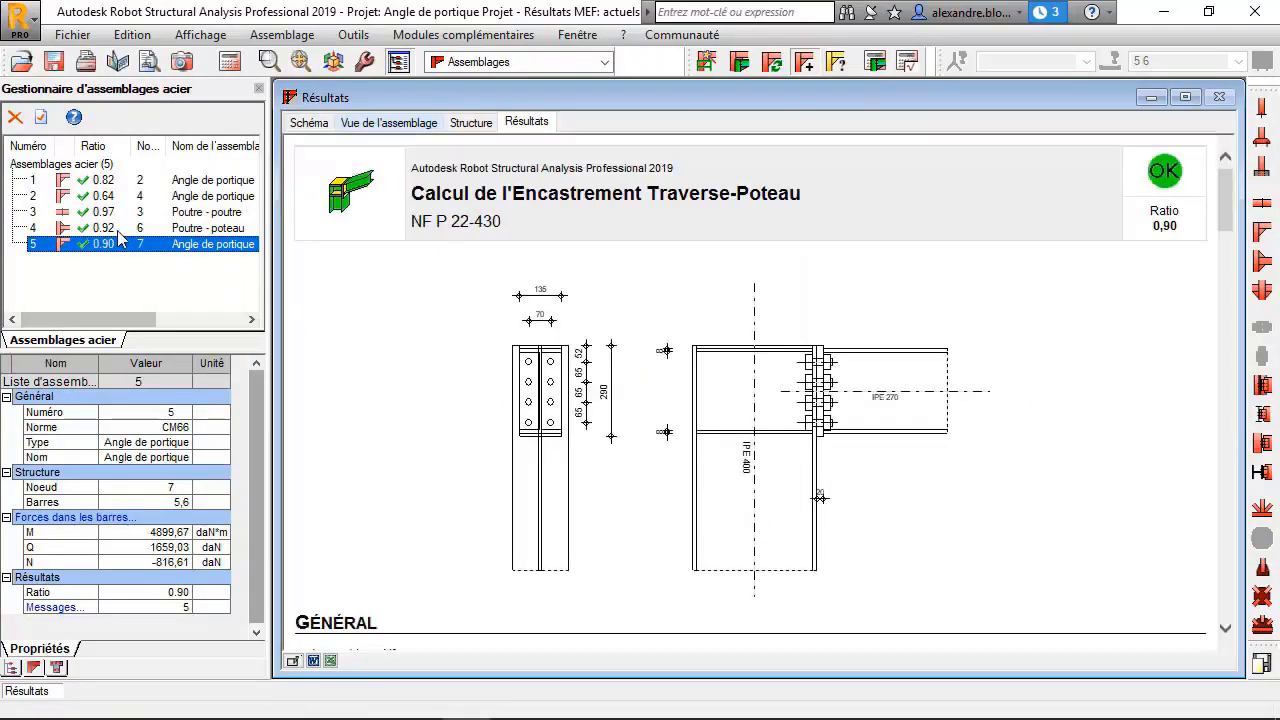
Step: Review the calculation results of the steel connections one after another, starting with connection 1
left_click(101, 183)
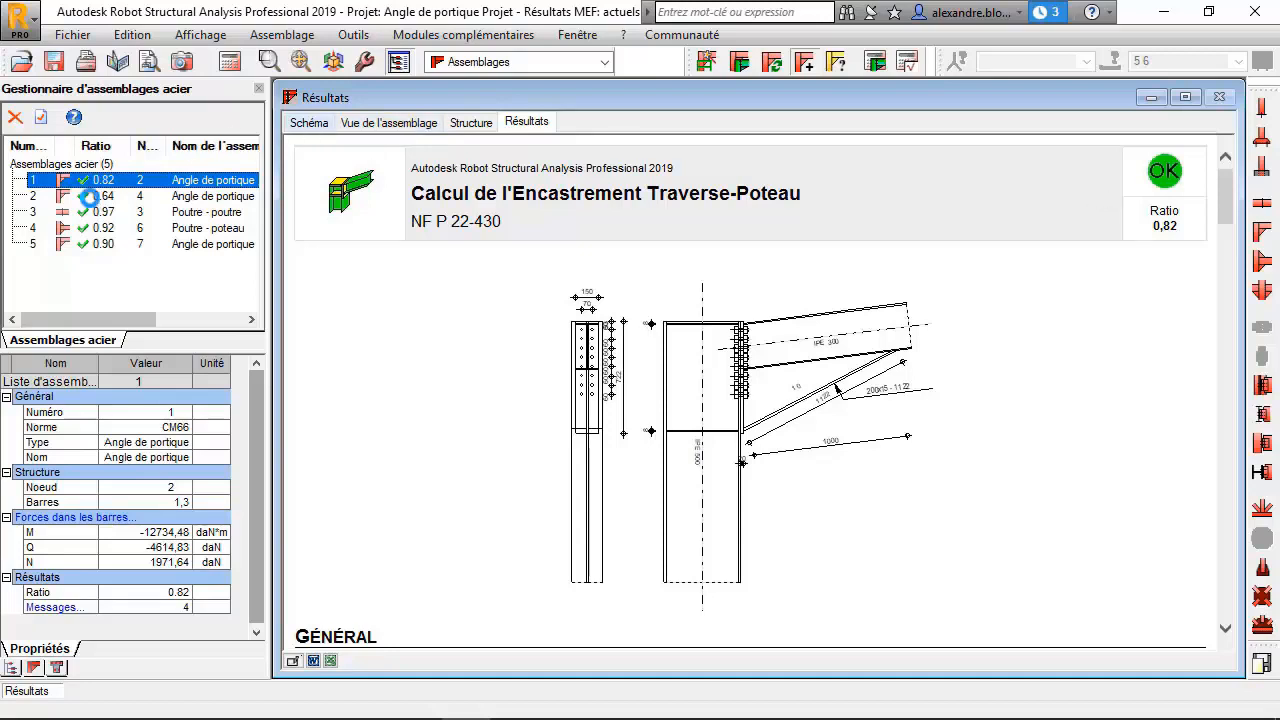
left_click(100, 196)
key("Down")
key("Down")
key("Down")
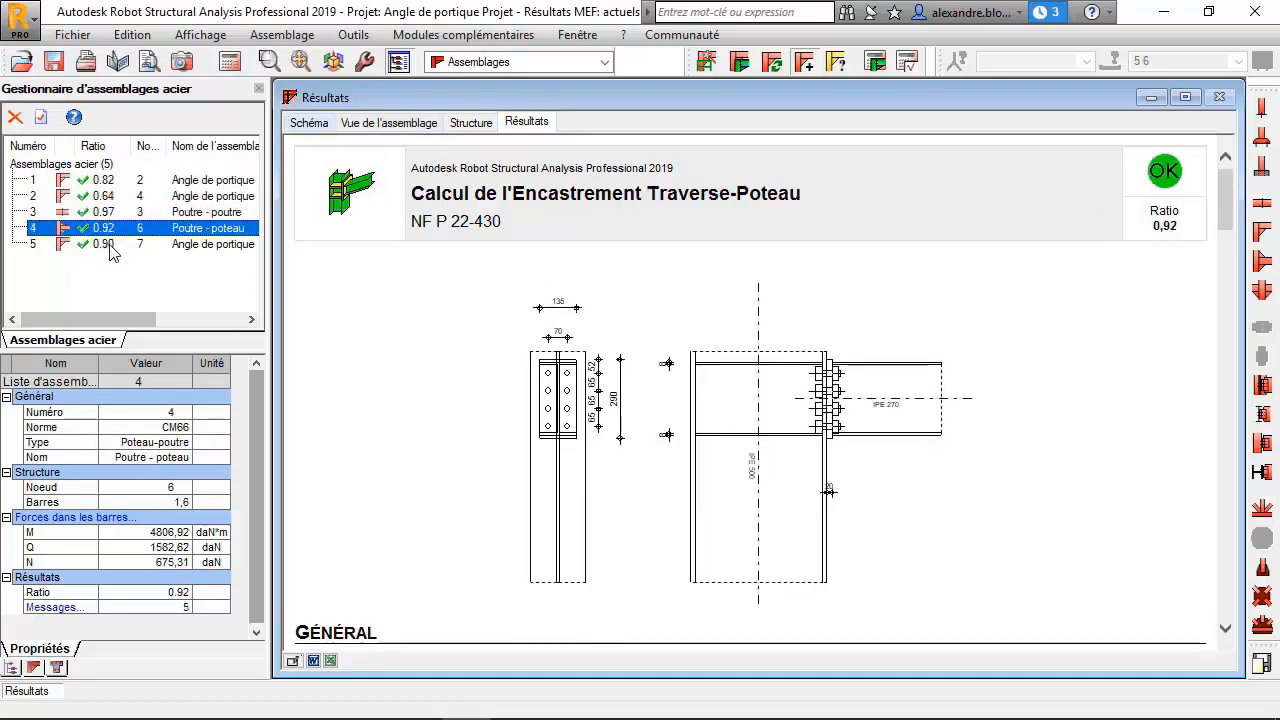